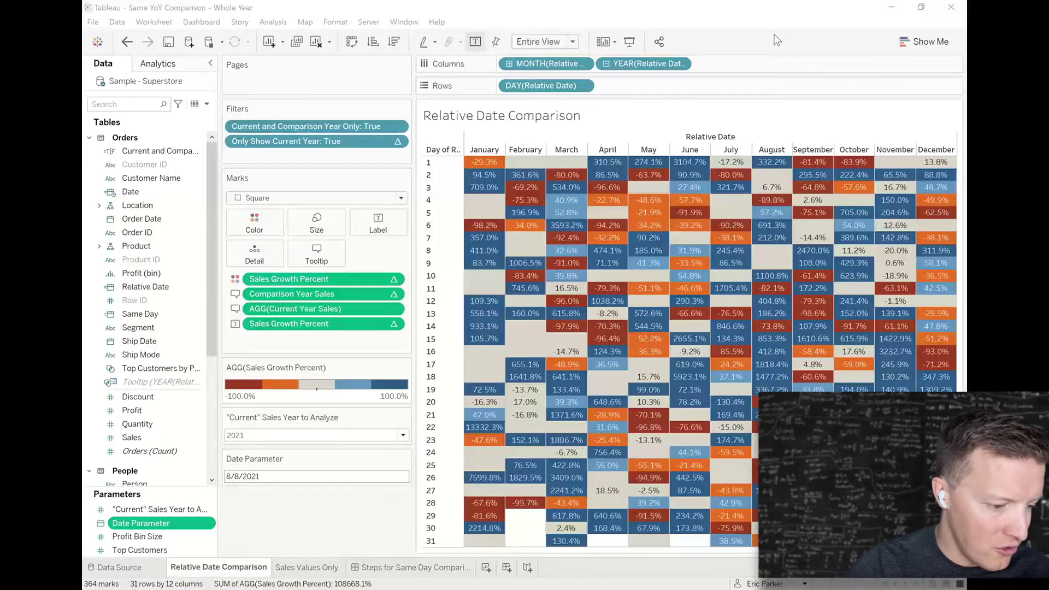
Step: Inspect the August 7, 2021 sales growth mark and look up that date's weekday in the Date Parameter calendar
mouse_move(777, 253)
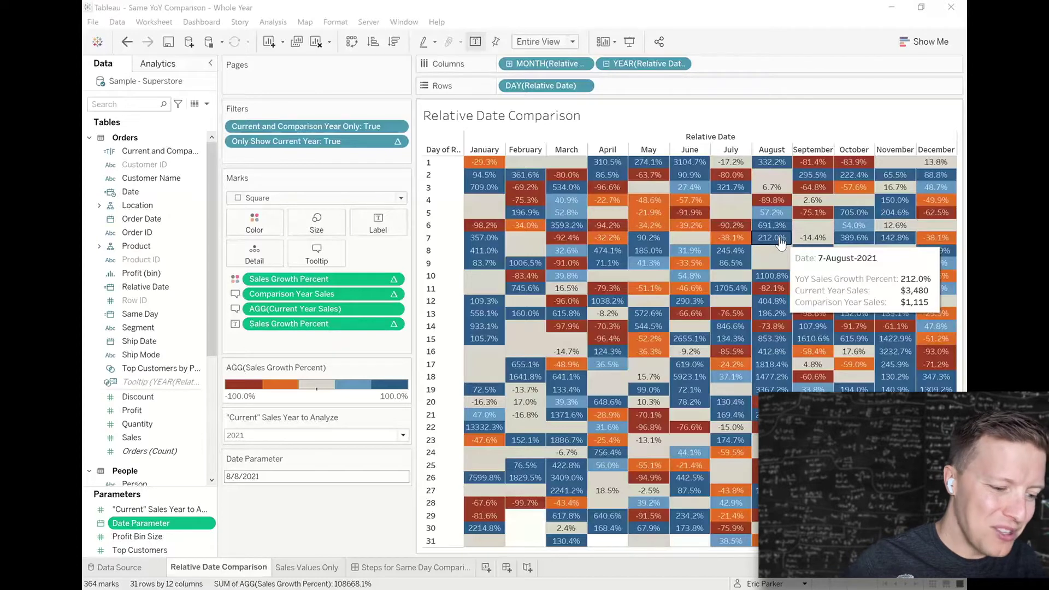
left_click(323, 477)
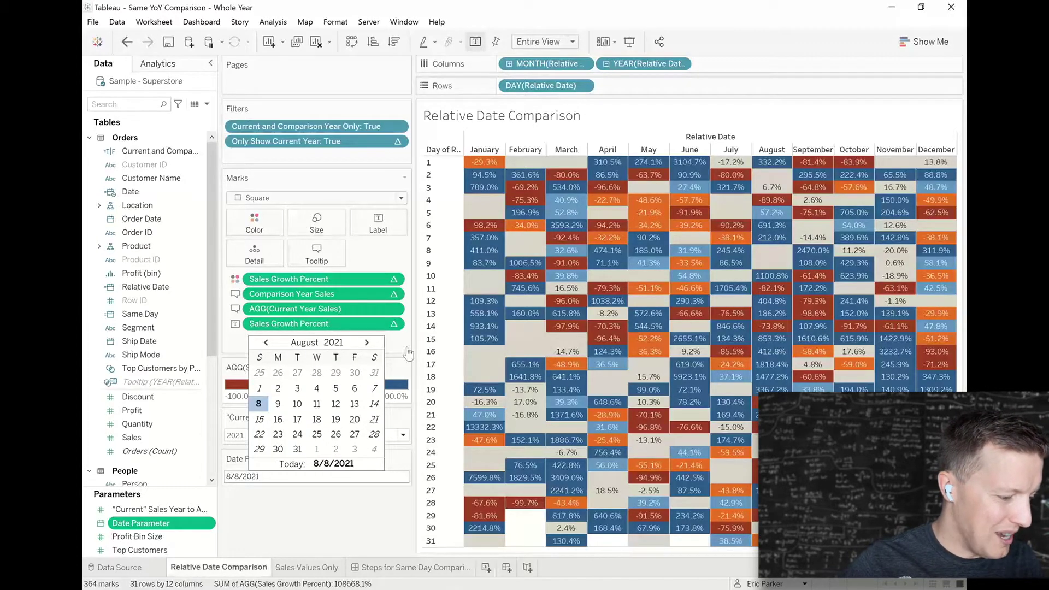
left_click(952, 8)
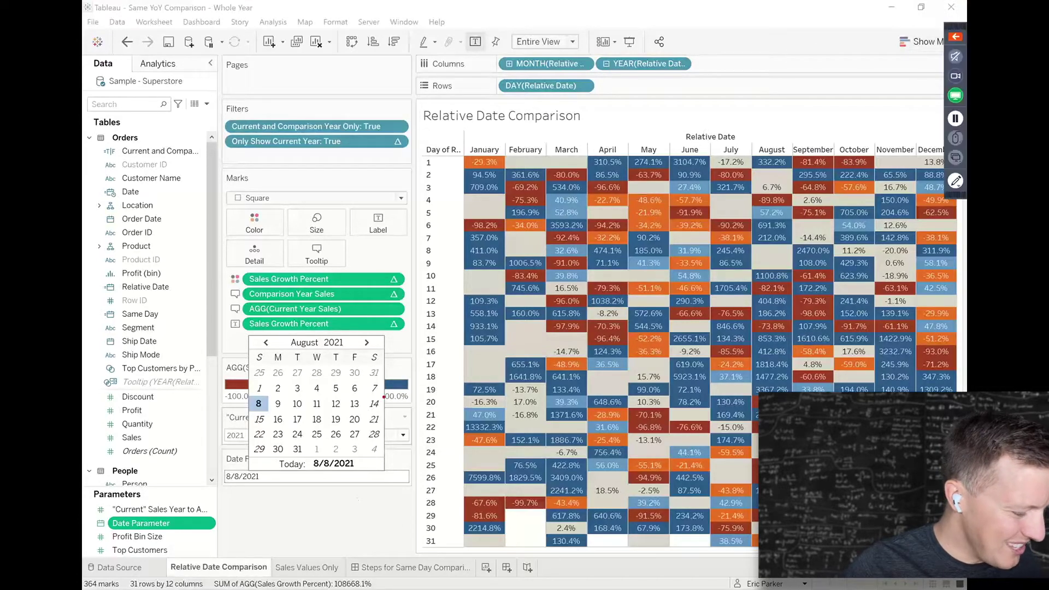
left_click_drag(379, 391, 415, 430)
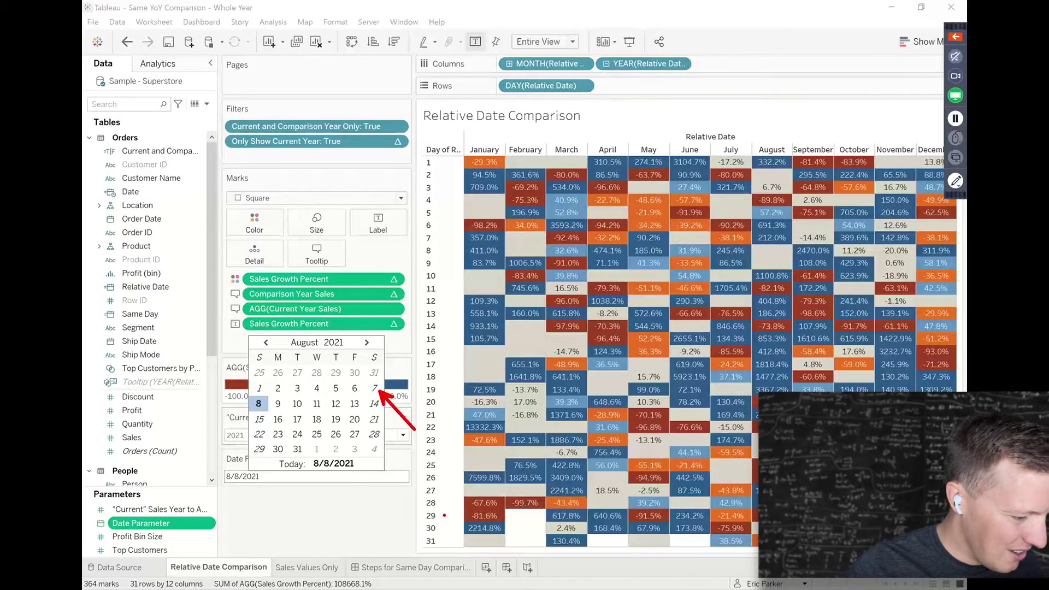
Step: Page the Date Parameter calendar back to August 2020, compare the weekdays of August 7 and 8, and close it without choosing a date
left_click(266, 342)
left_click(266, 342)
left_click(265, 342)
left_click(265, 342)
left_click(266, 342)
left_click(265, 342)
left_click(265, 342)
left_click(266, 342)
left_click(266, 343)
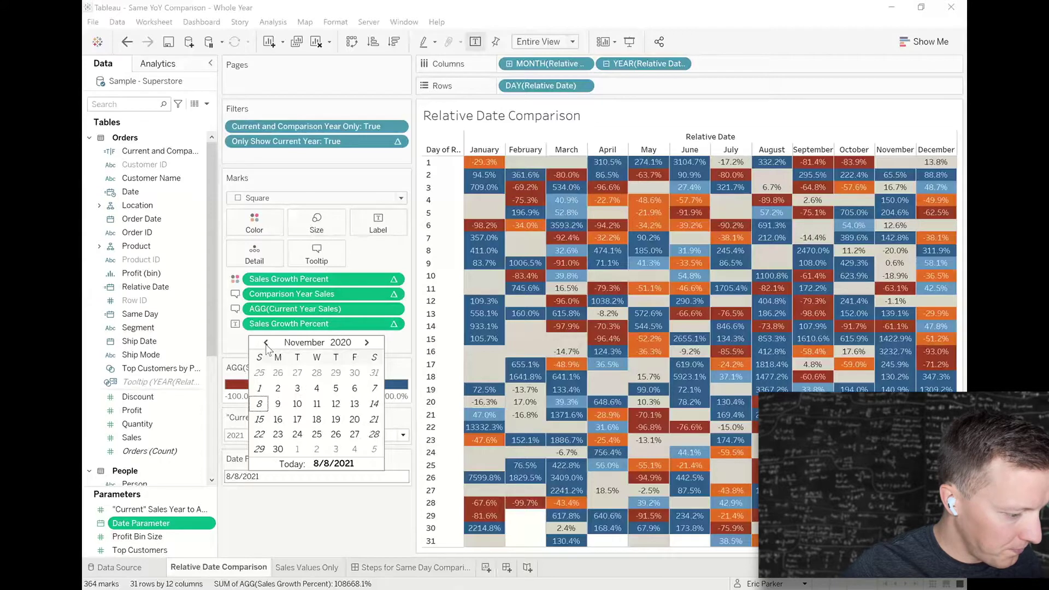
left_click(266, 343)
left_click(265, 342)
left_click(265, 343)
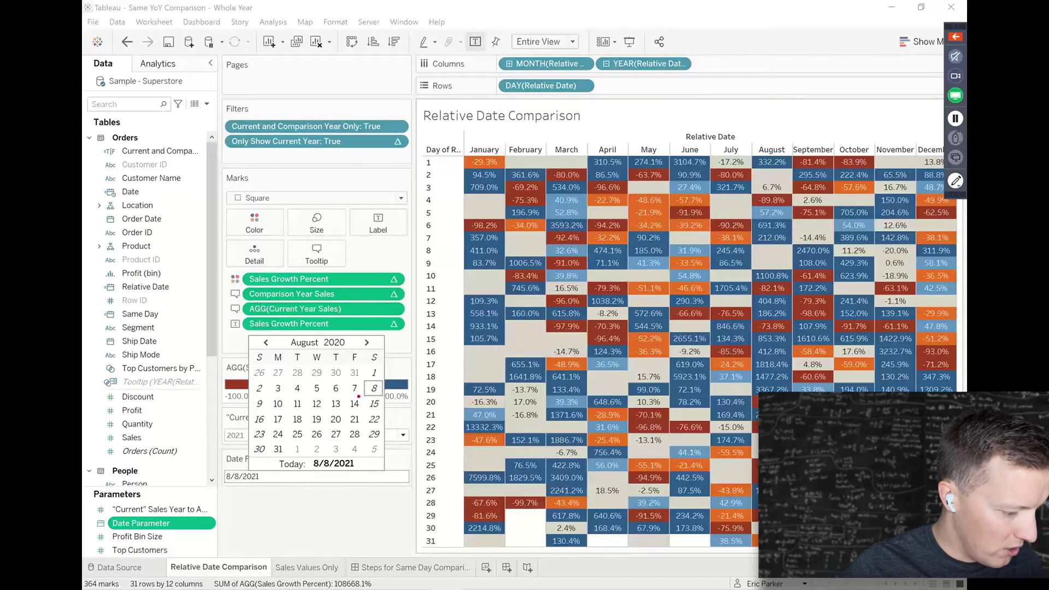
left_click_drag(359, 393, 409, 422)
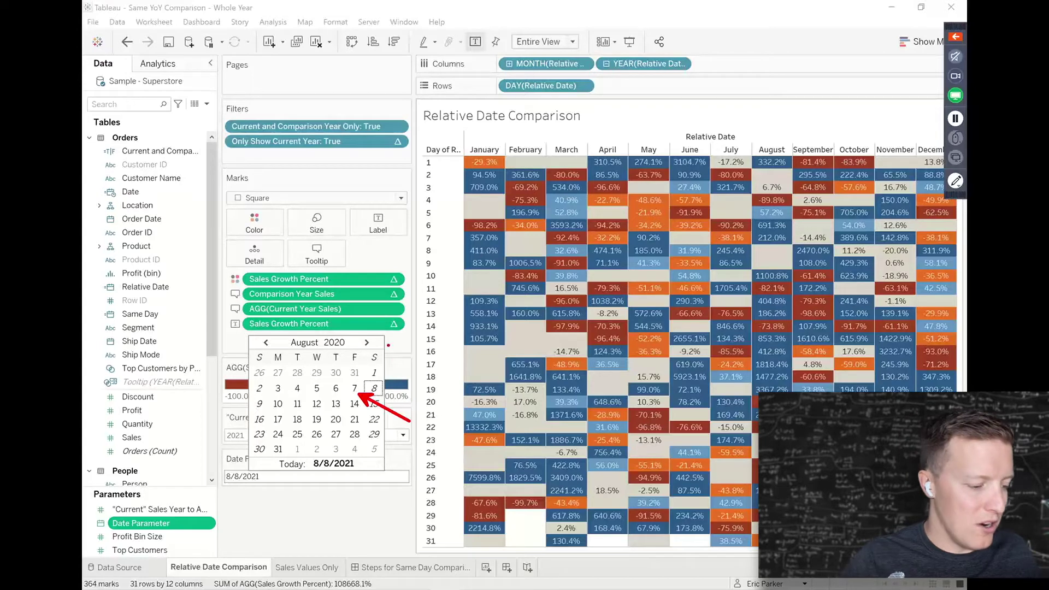
left_click_drag(382, 391, 419, 415)
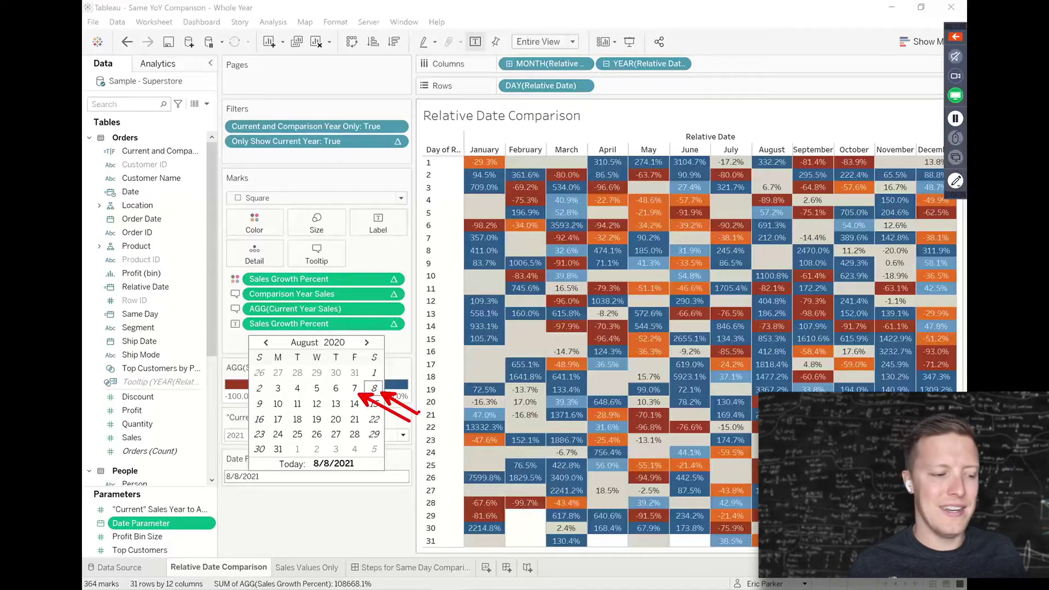
key("Escape")
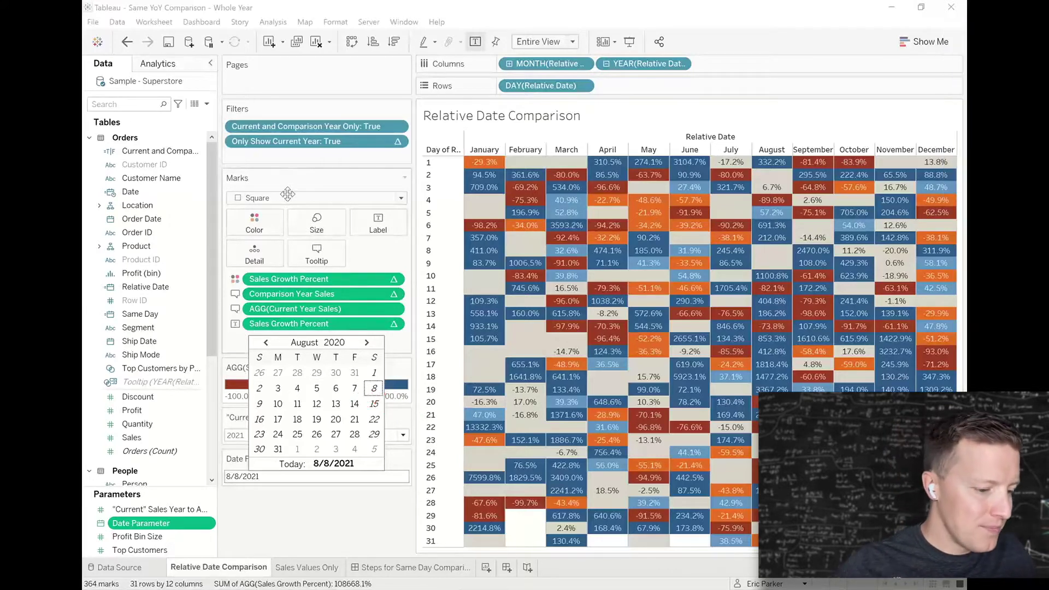
left_click(338, 518)
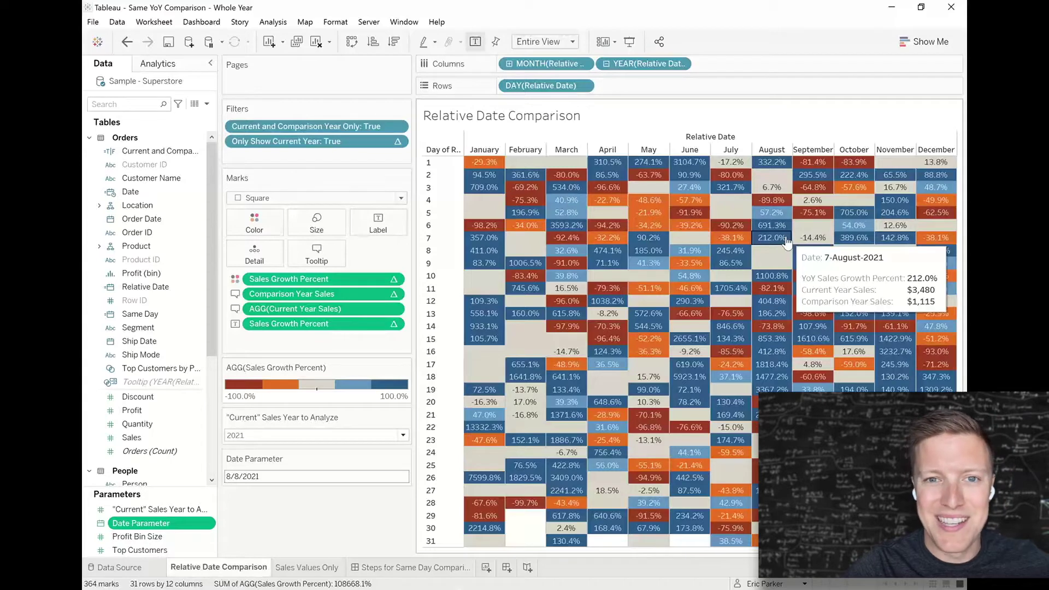
Step: Show the Sales Values Only sheet in presentation mode after narrowing its shelf cards
left_click(307, 567)
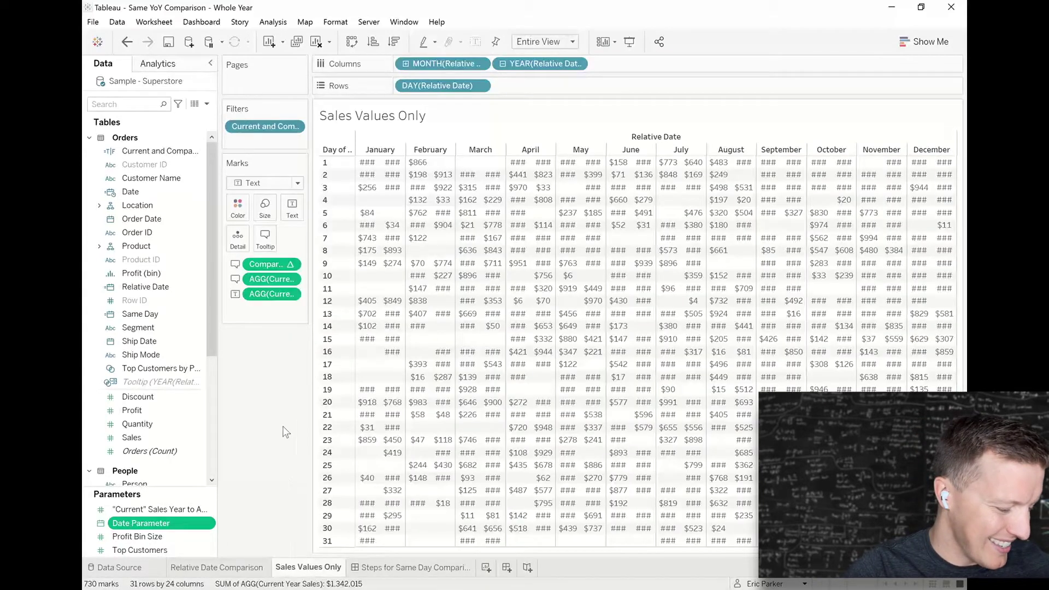
left_click_drag(319, 277, 239, 279)
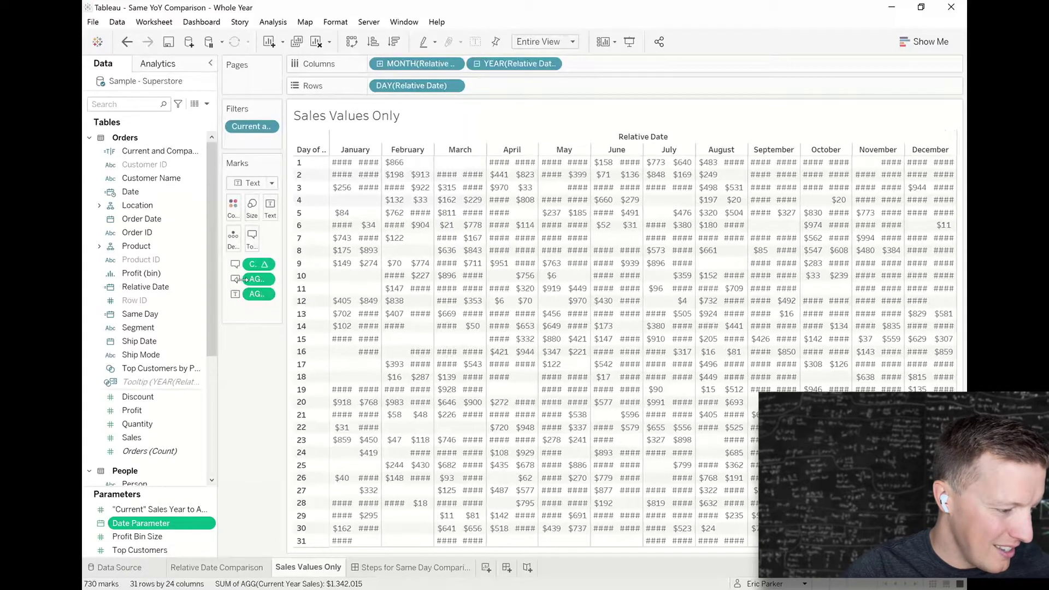
left_click(629, 42)
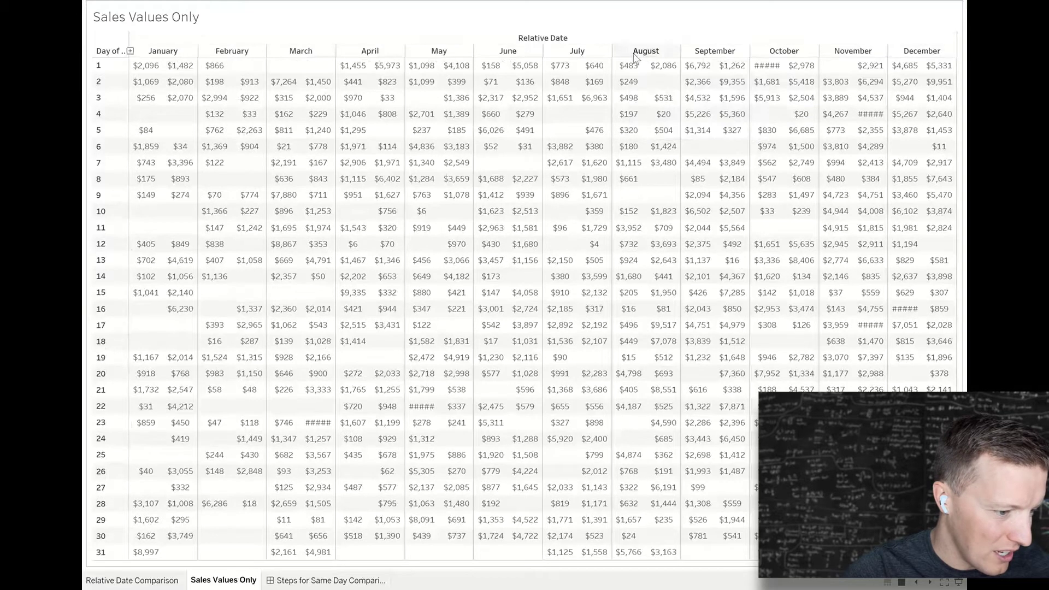
Step: Examine the August 7, 2021 sales against the same date in the prior year, and leave presentation mode
mouse_move(652, 171)
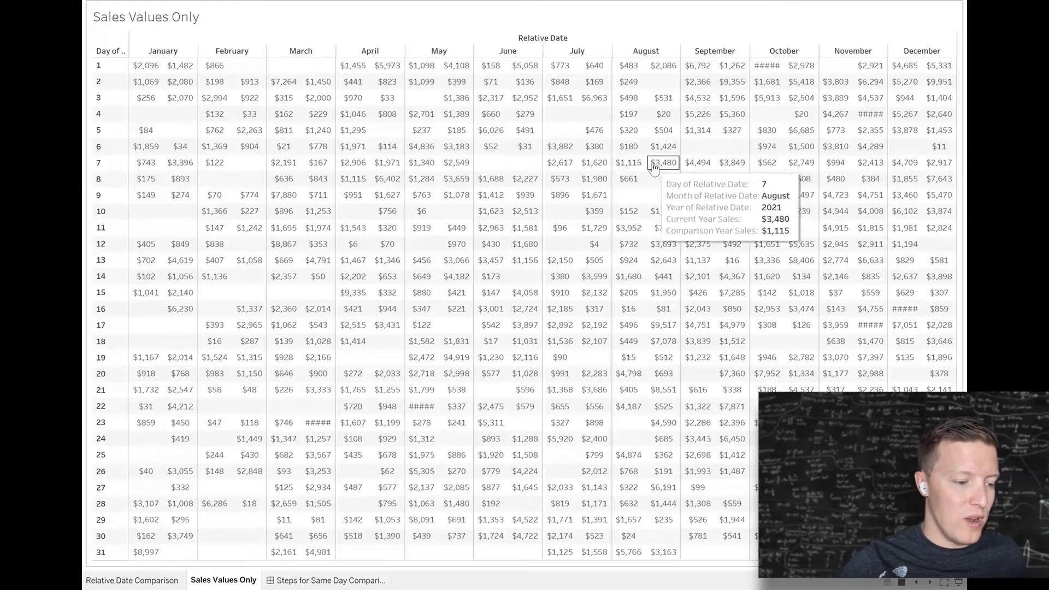
key("ctrl+shift+d")
mouse_move(661, 161)
left_mouse_down()
mouse_move(654, 143)
mouse_move(624, 154)
mouse_move(633, 156)
left_mouse_up()
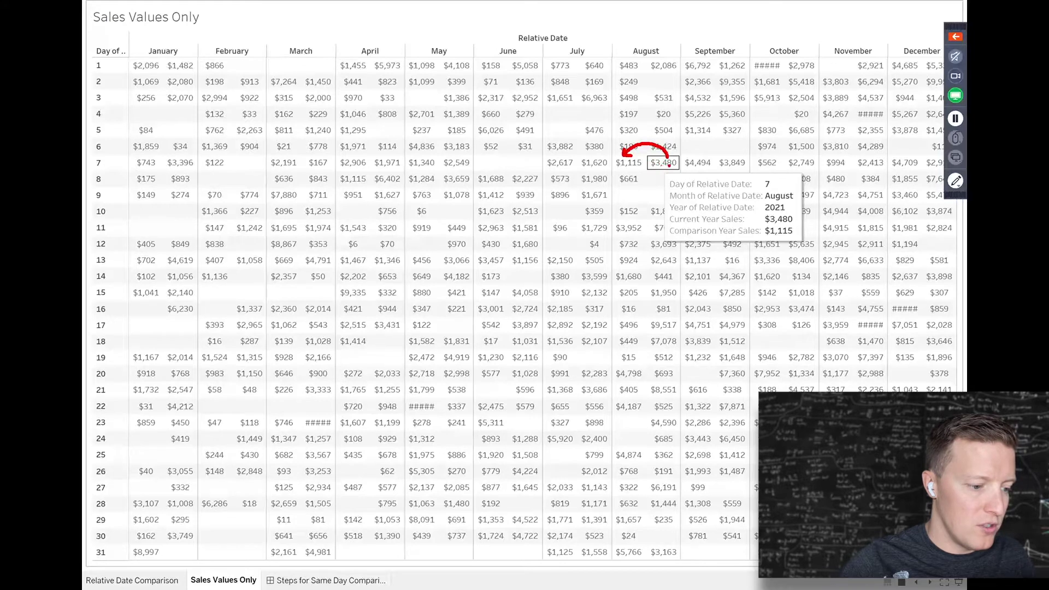
mouse_move(665, 171)
left_mouse_down()
mouse_move(659, 179)
mouse_move(681, 189)
mouse_move(621, 177)
mouse_move(639, 185)
left_mouse_up()
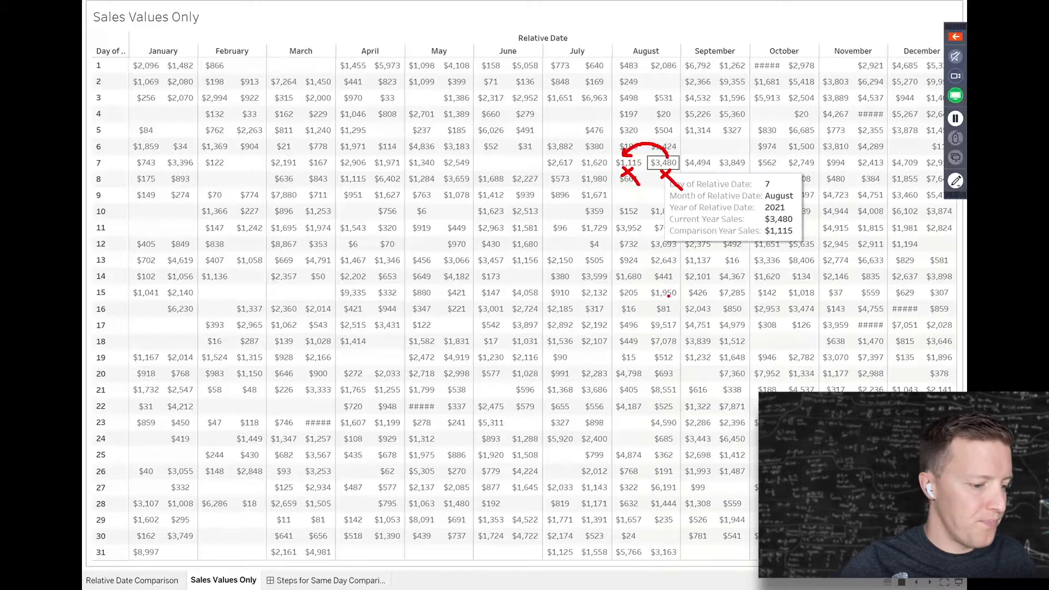
key("Escape")
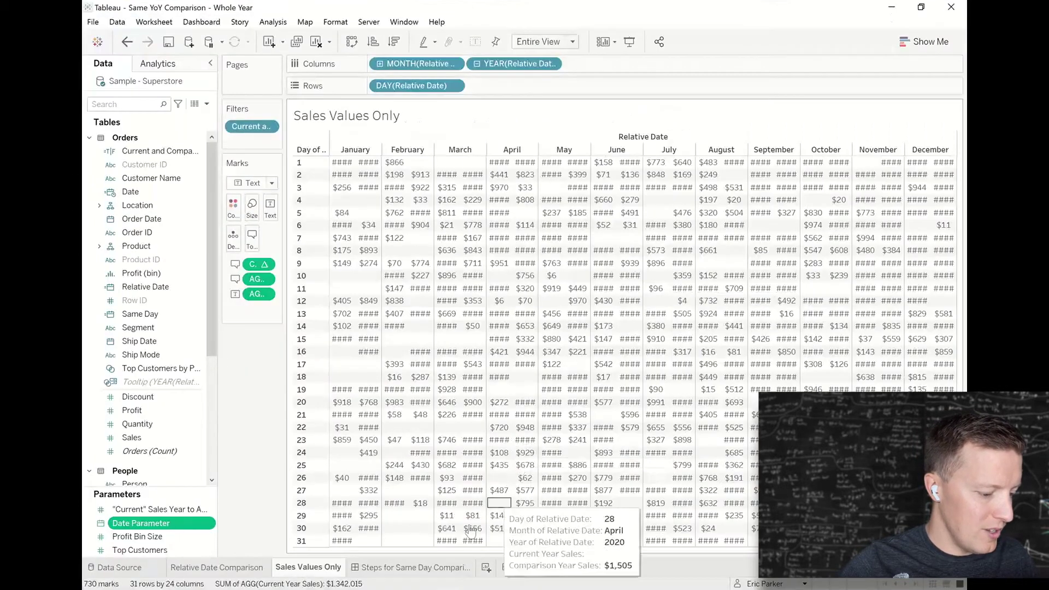
Step: Add a new worksheet named "Sales - Equivalent Day Comparison YoY"
left_click(485, 568)
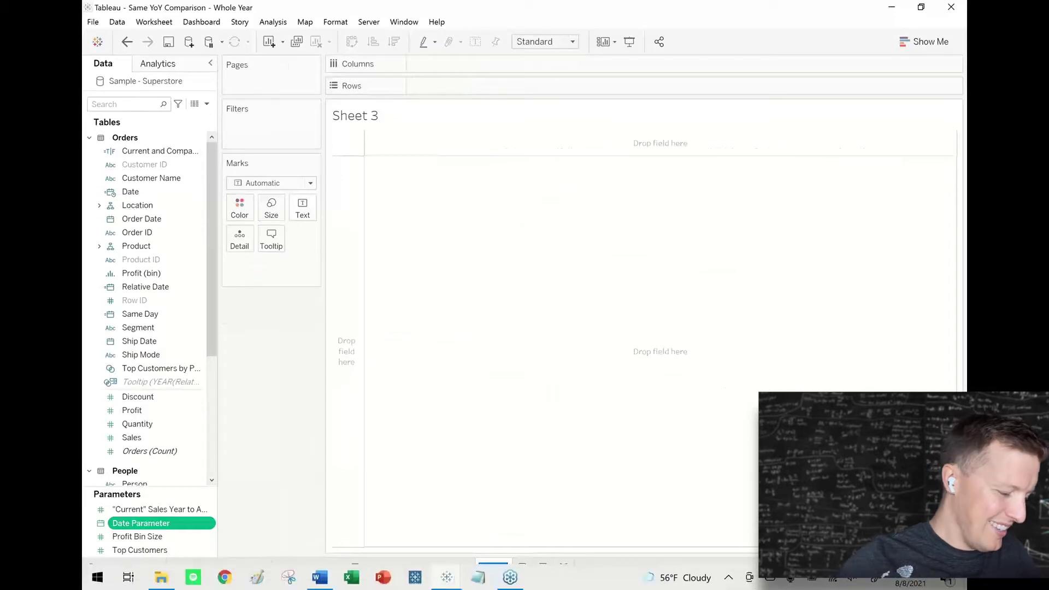
type("Sales - ")
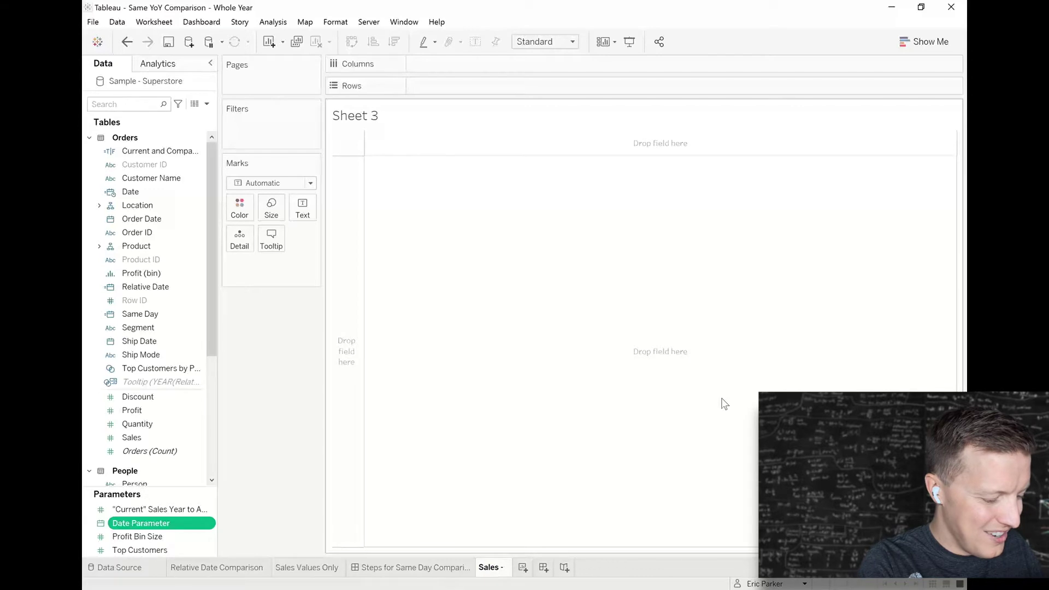
type("Qui")
key("BackSpace")
key("BackSpace")
key("BackSpace")
type("E")
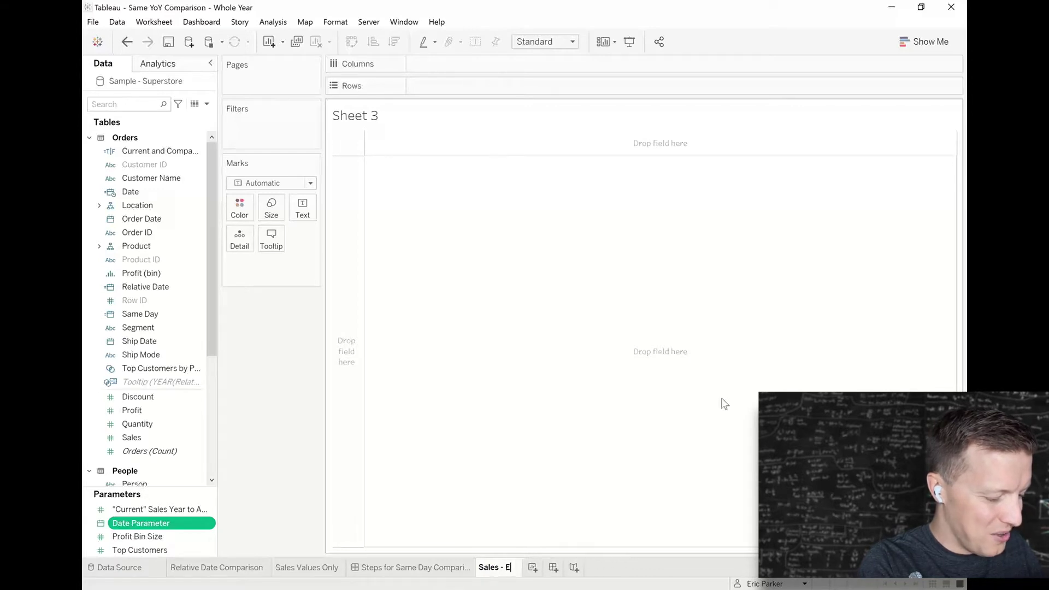
type("quivalent Da")
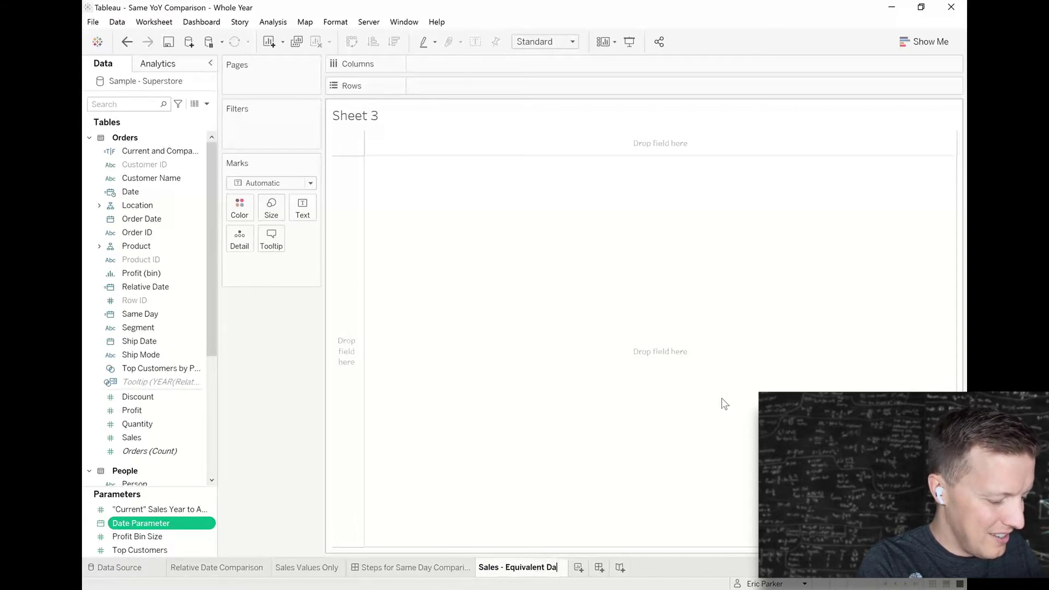
type("y Comparison YoY")
key("Return")
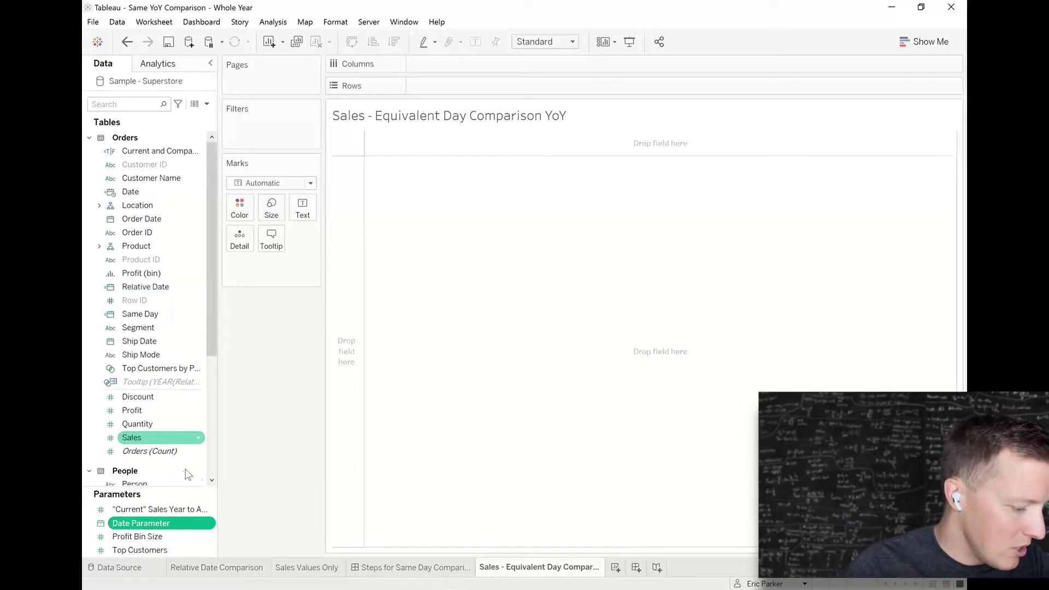
left_click(207, 104)
left_click(205, 112)
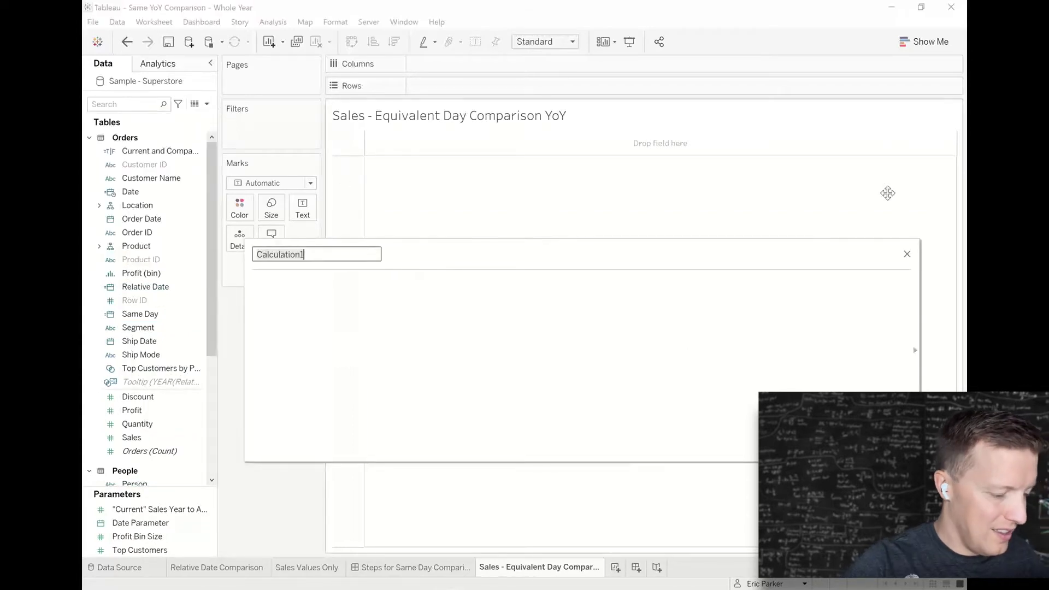
left_click(907, 254)
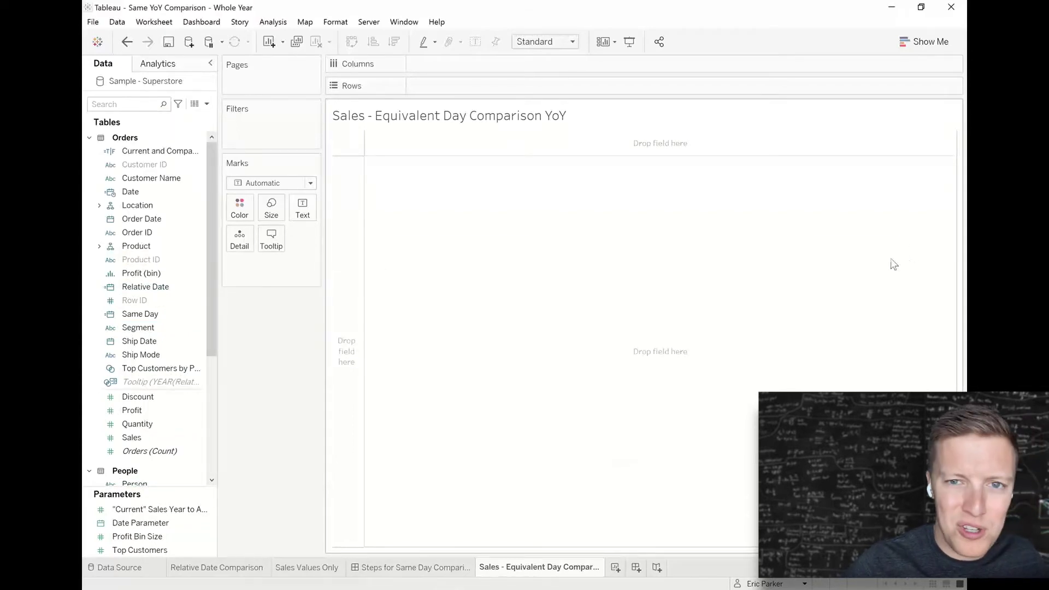
Step: Start a new parameter named Current Year with the Integer data type and a list of allowable values
left_click(206, 104)
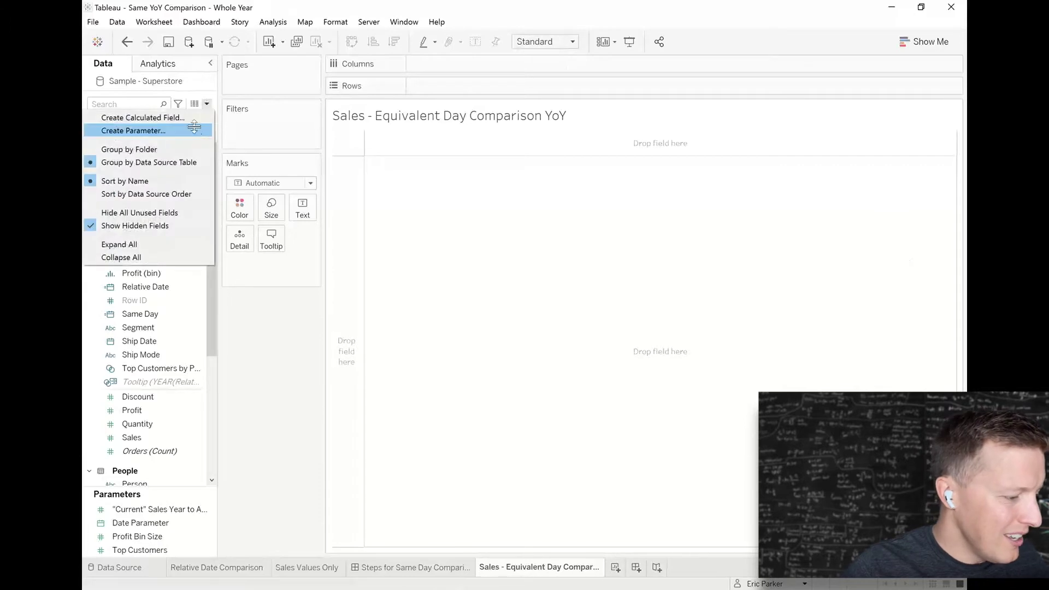
left_click(194, 131)
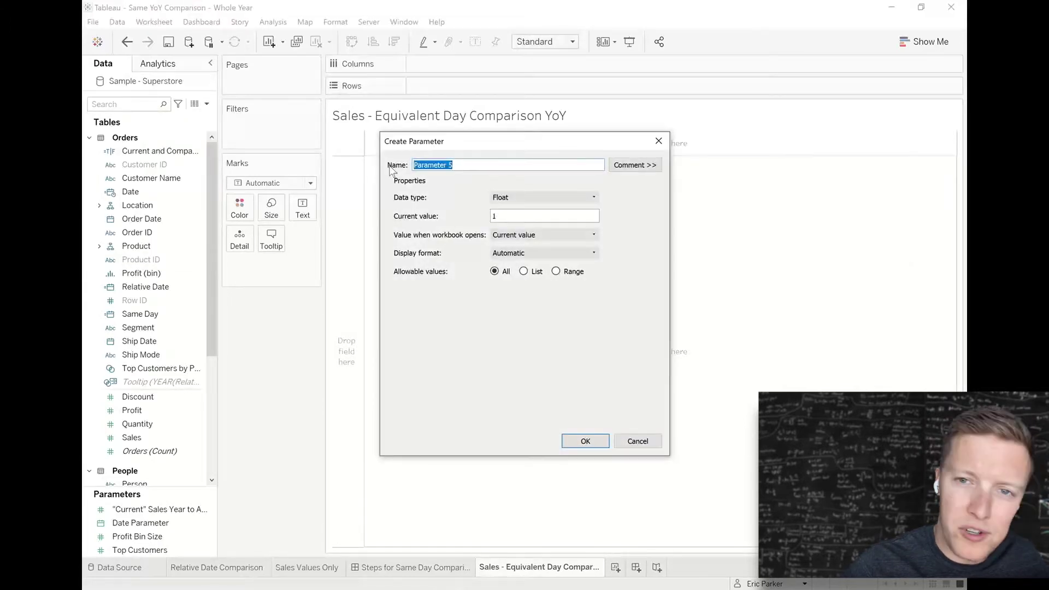
type("Ye")
key("BackSpace")
key("BackSpace")
type("Current Year")
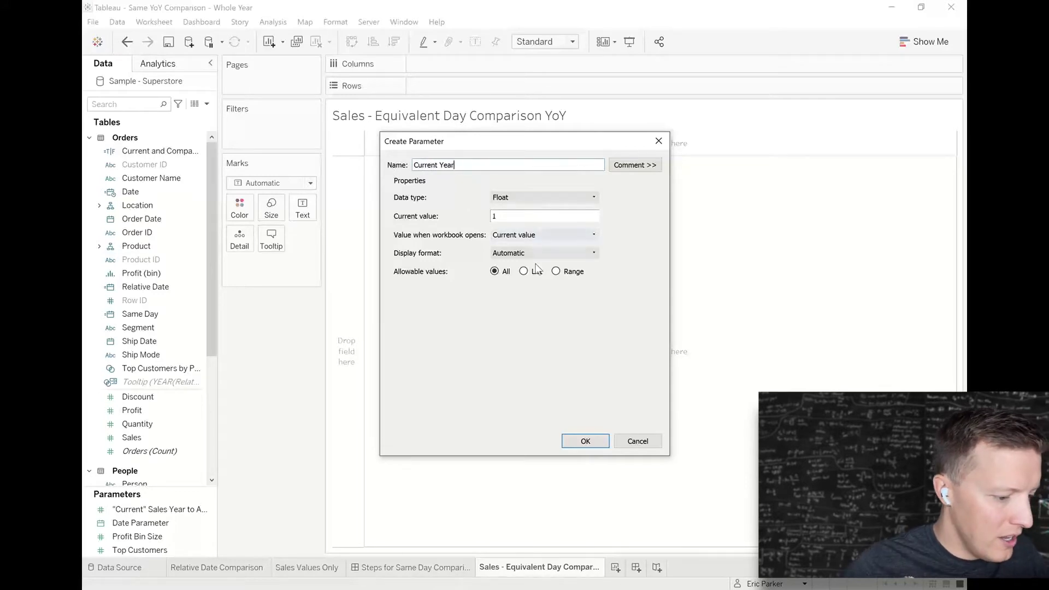
left_click(529, 198)
left_click(516, 218)
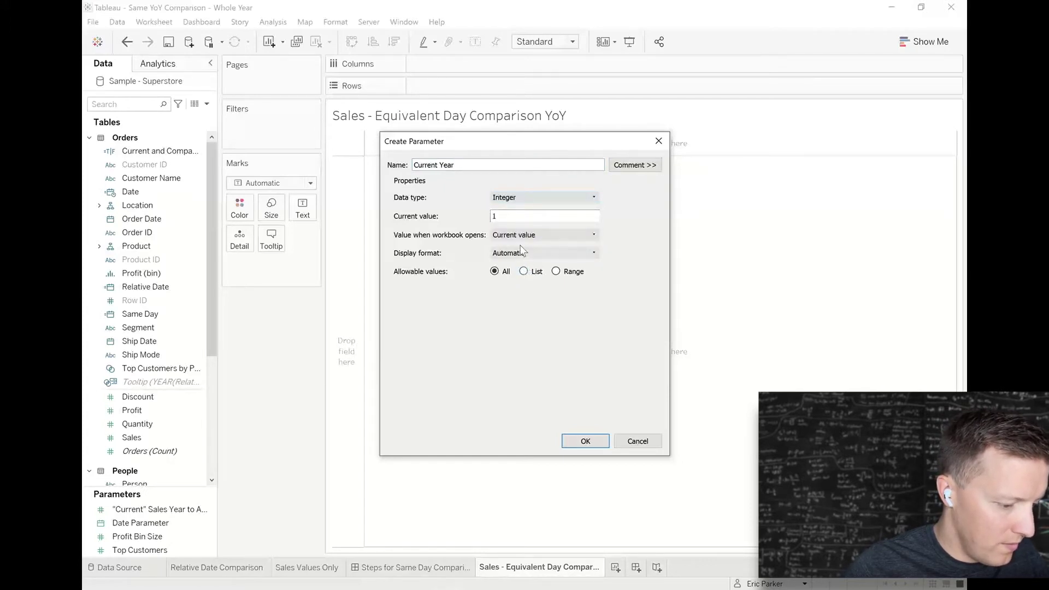
left_click(526, 272)
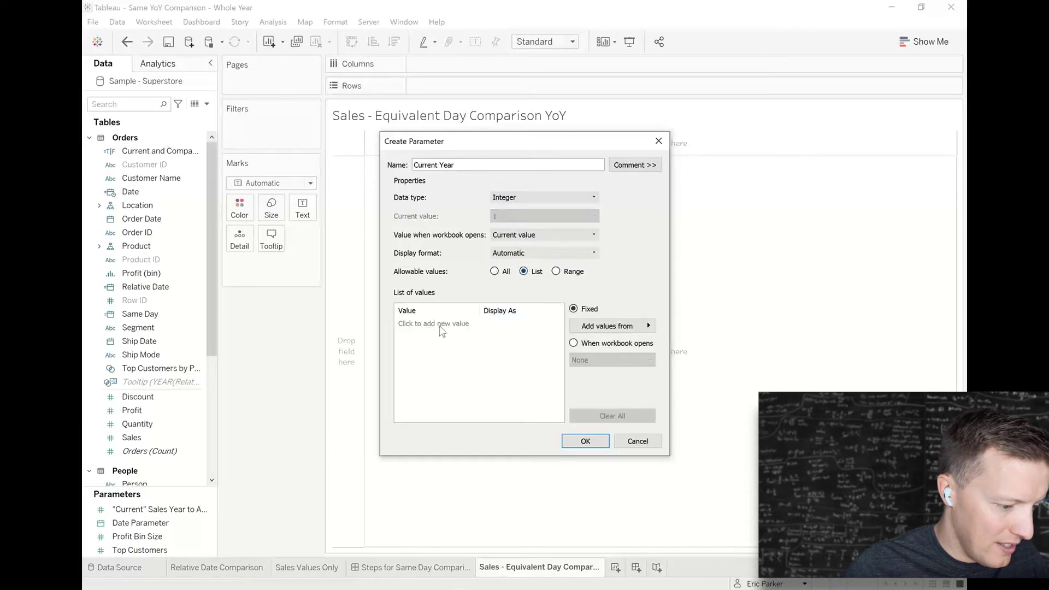
Step: Add 2018, 2019, 2020 and 2021 to the Current Year parameter's list of values
left_click(439, 323)
type("2018")
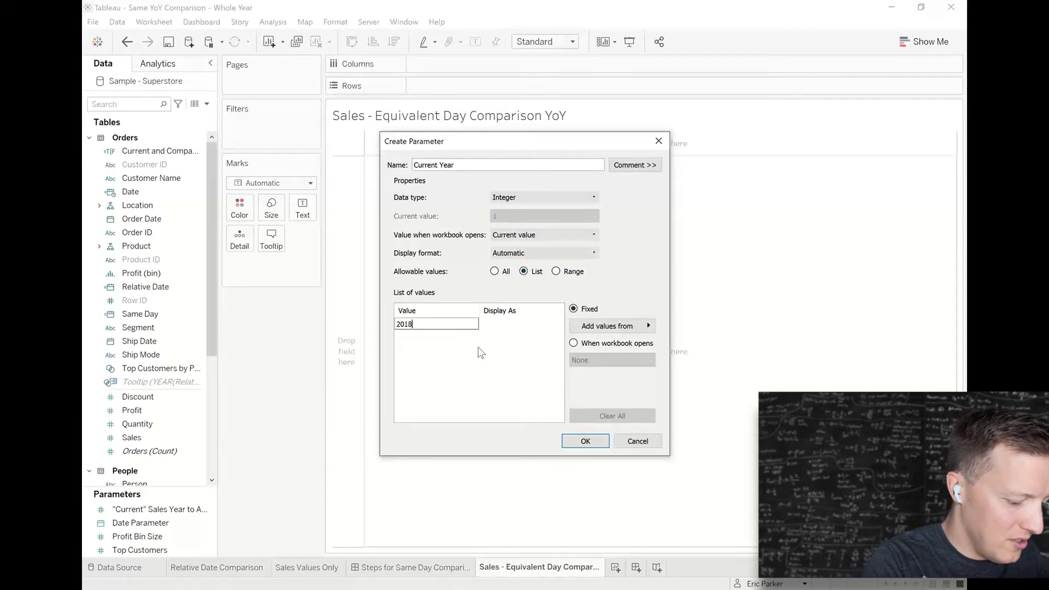
key("Return")
type("2,019")
key("Return")
type("2020")
key("Return")
type("2,")
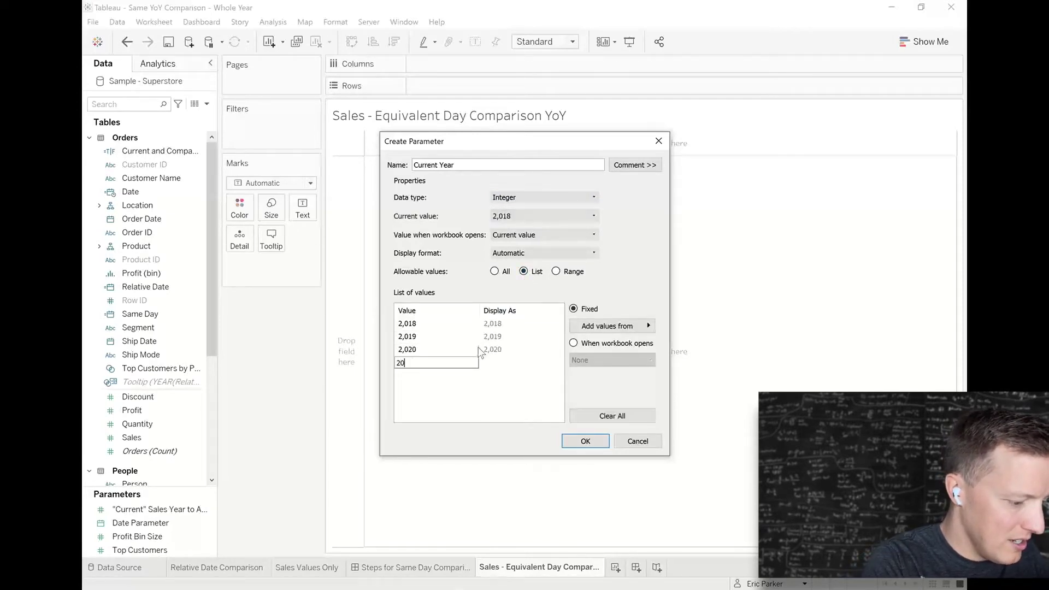
type("021")
key("Return")
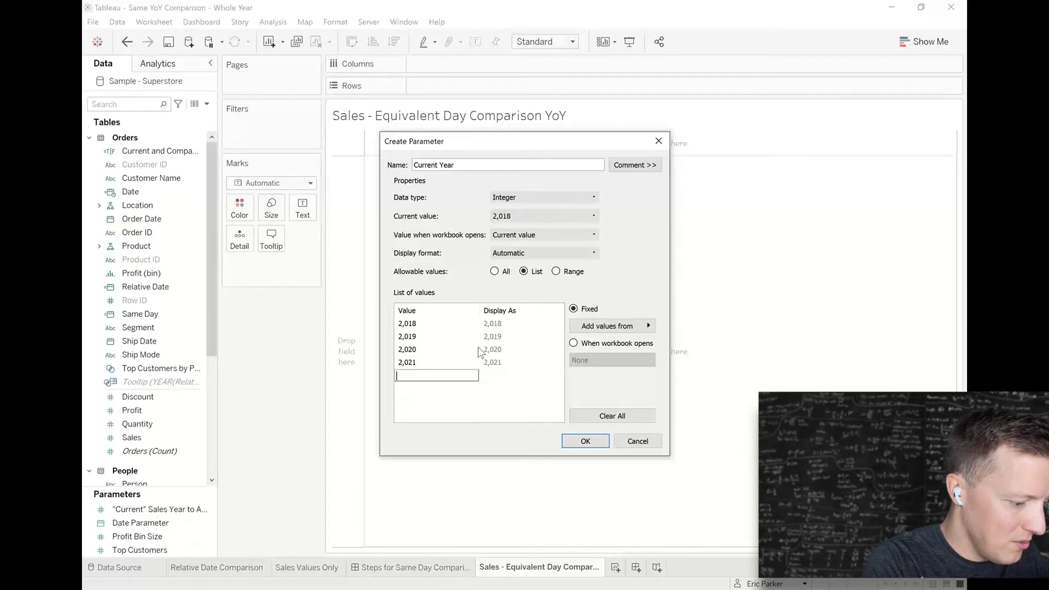
Step: Format the Current Year parameter as Number (Custom) with 0 decimal places and no thousands separators, and create the parameter
left_click(512, 218)
left_click(523, 242)
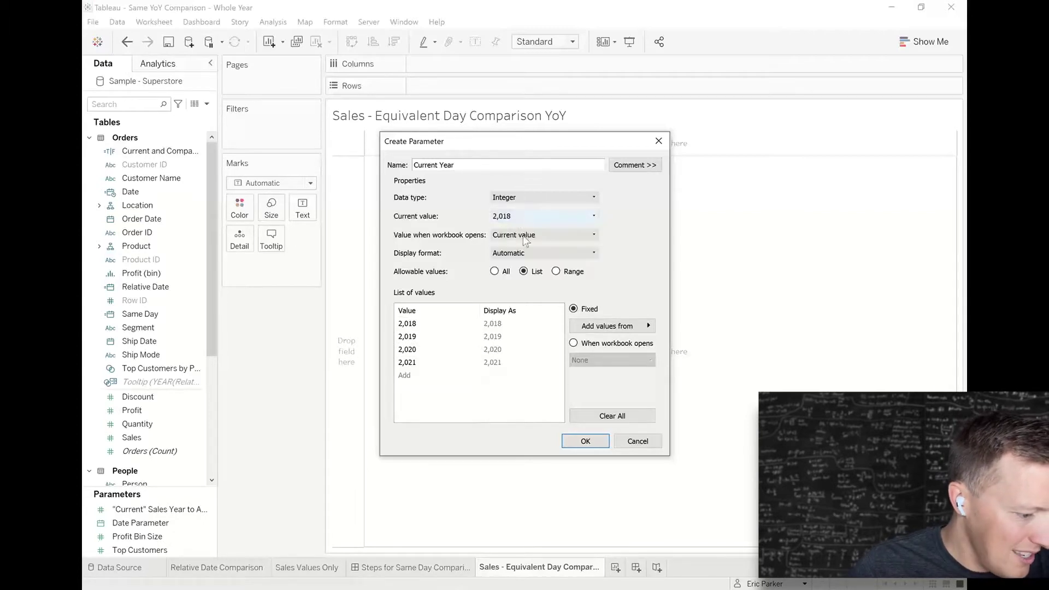
left_click(529, 251)
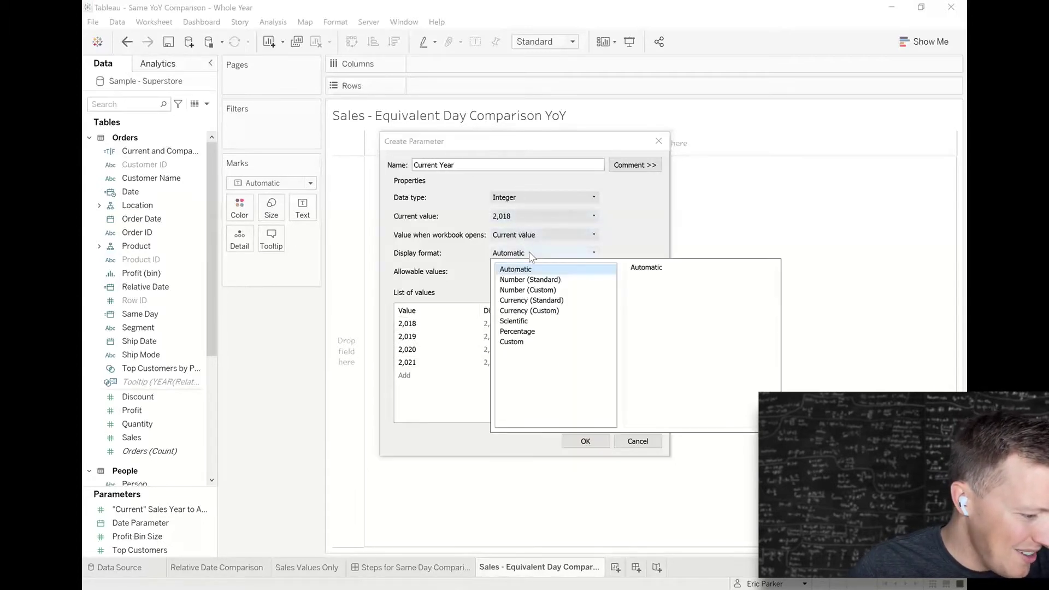
left_click(538, 290)
left_click(665, 297)
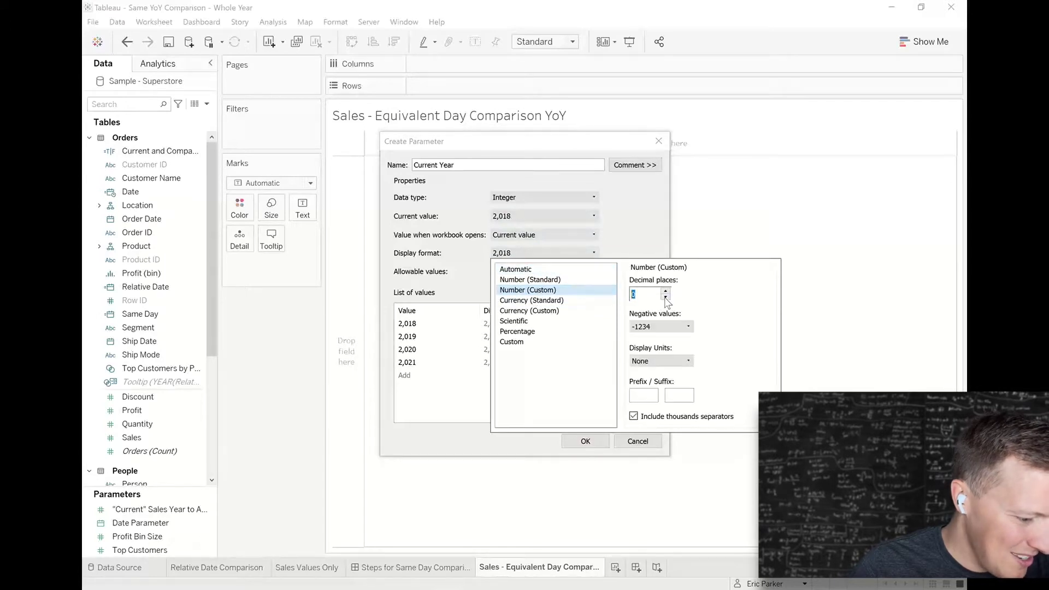
left_click(634, 417)
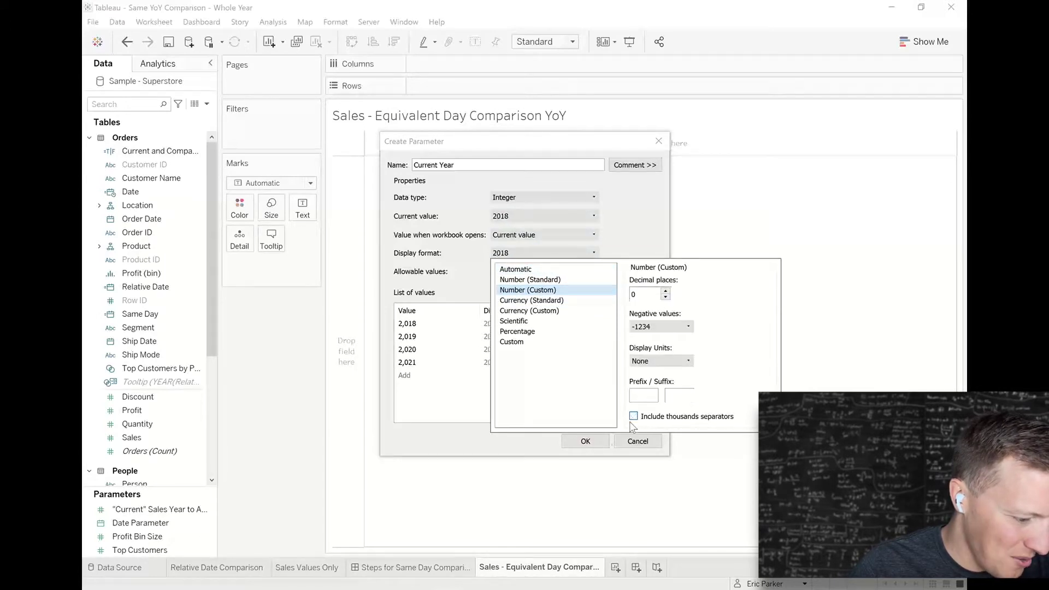
left_click(601, 445)
Step: Show the Current Year parameter control on the worksheet and set it to 2021
right_click(165, 508)
left_click(207, 310)
left_click(883, 125)
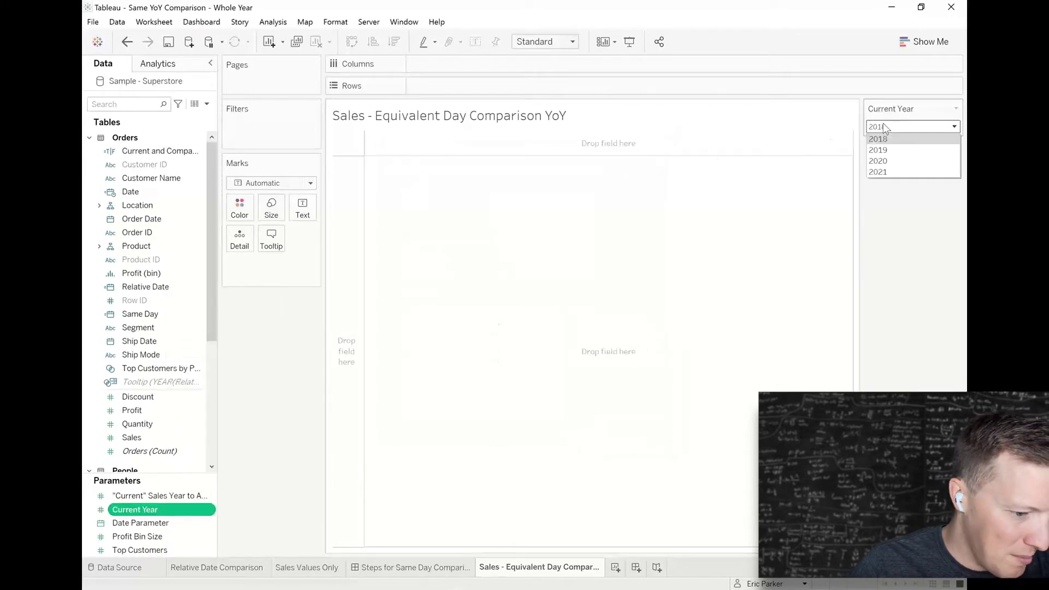
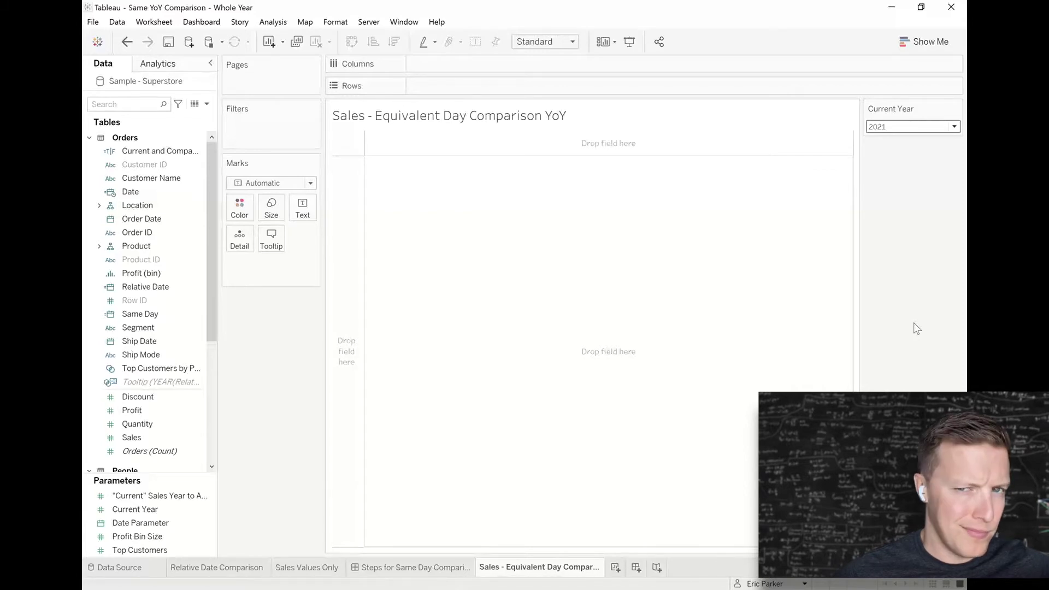
Step: Start a new calculated field named Same Day
left_click(206, 105)
left_click(144, 115)
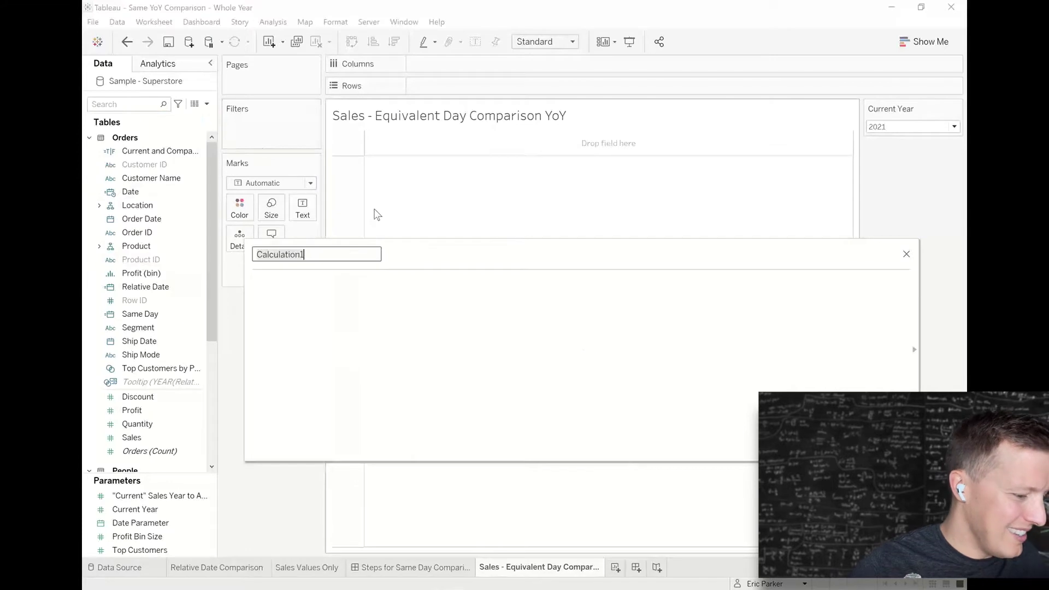
type("Same Day")
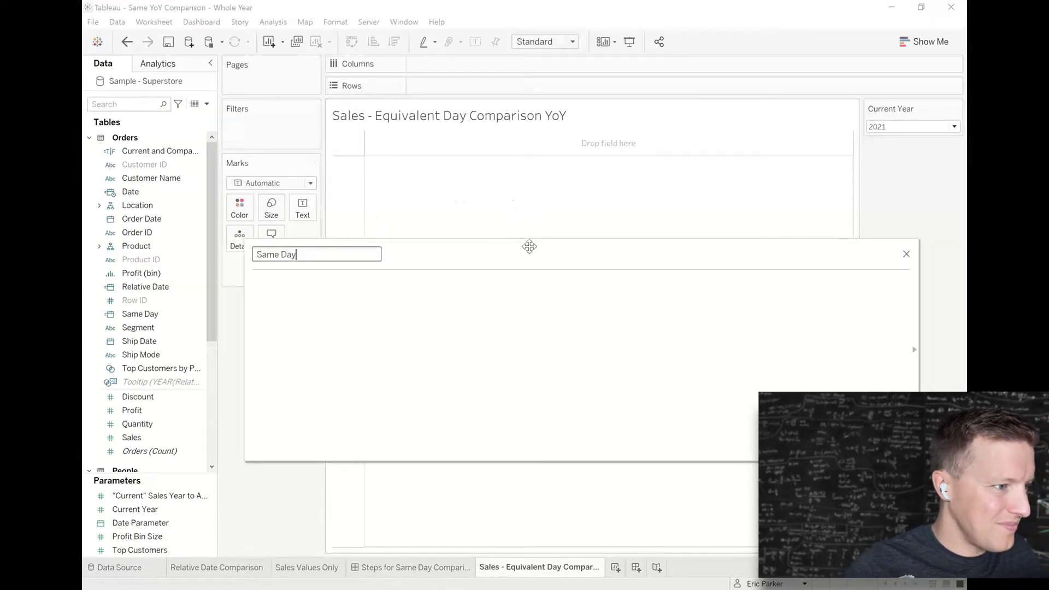
left_click(579, 203)
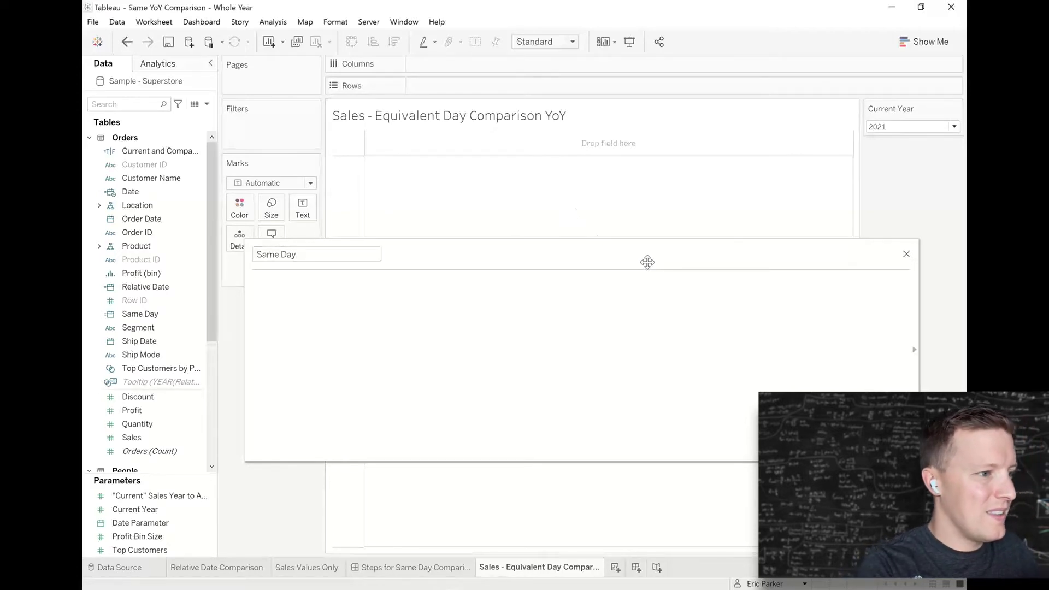
left_click(609, 313)
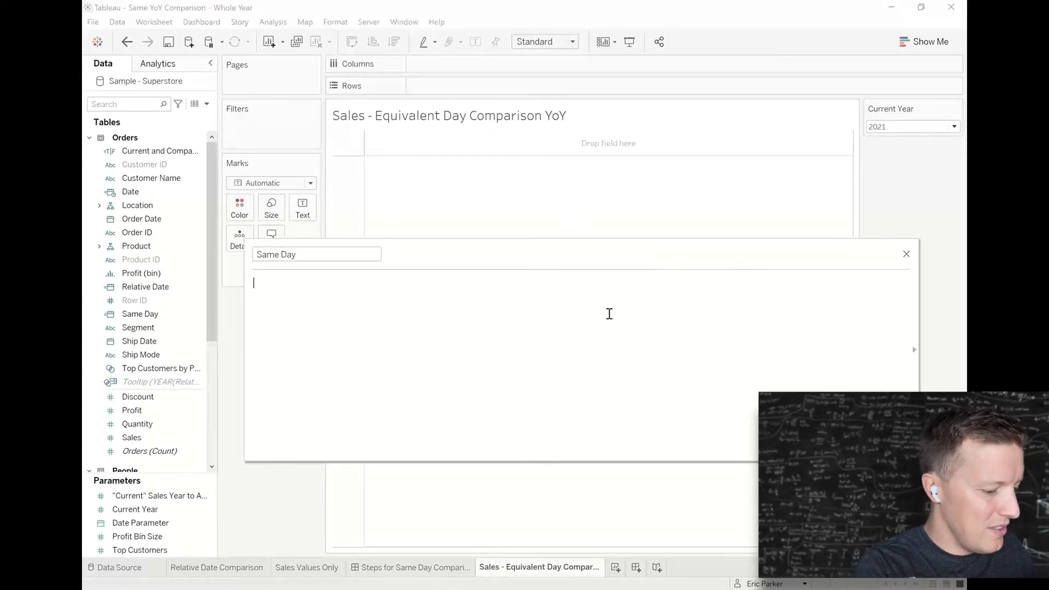
Step: Begin the formula with an IIF test for YEAR([Date]) = [Current Year]
type("I")
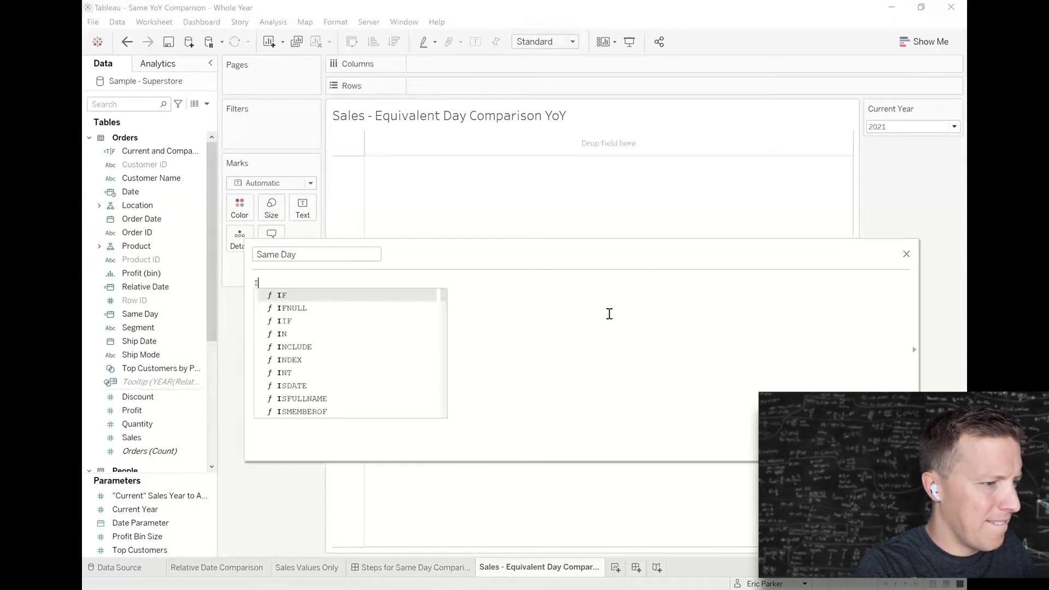
type("IF(YEAR(")
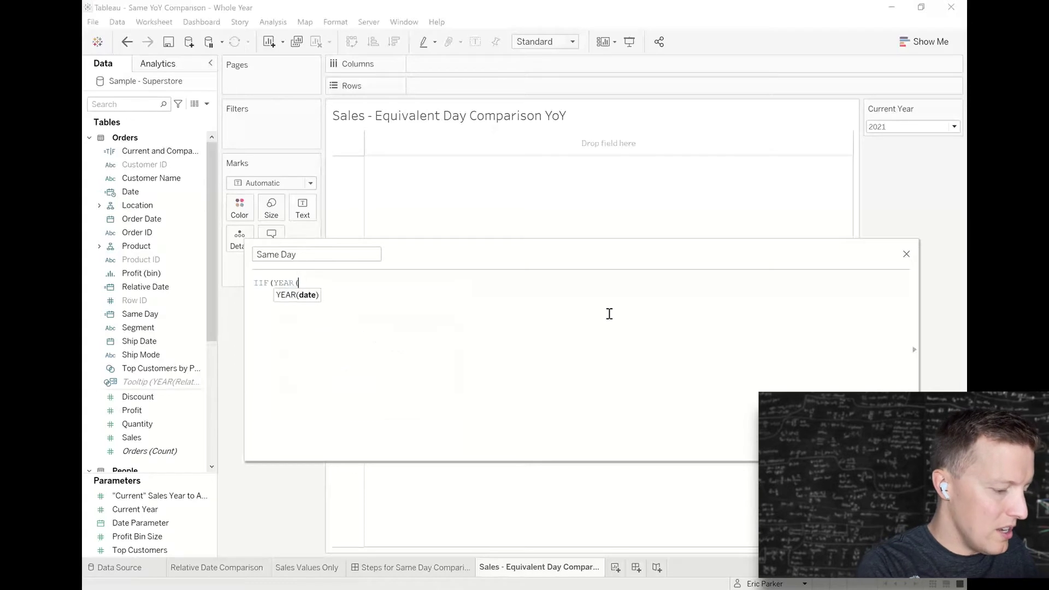
type("[Da")
key("Return")
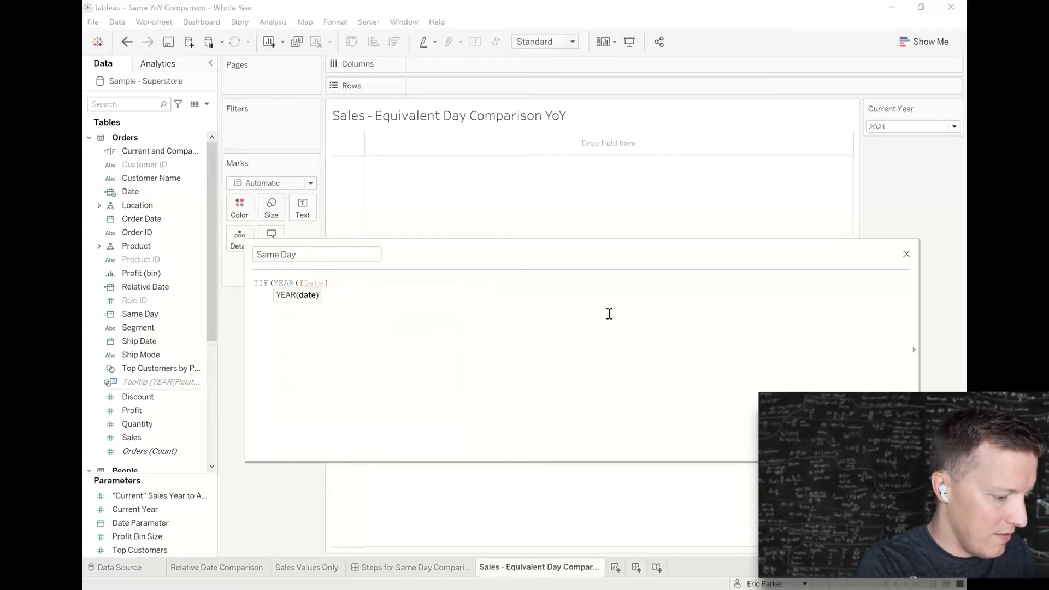
type(")")
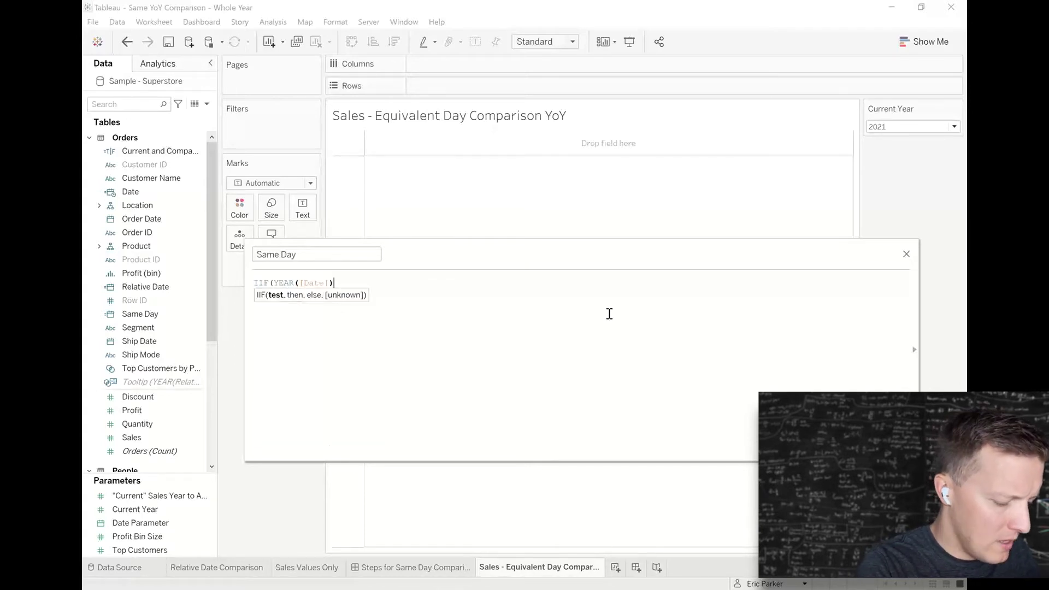
type(" = ")
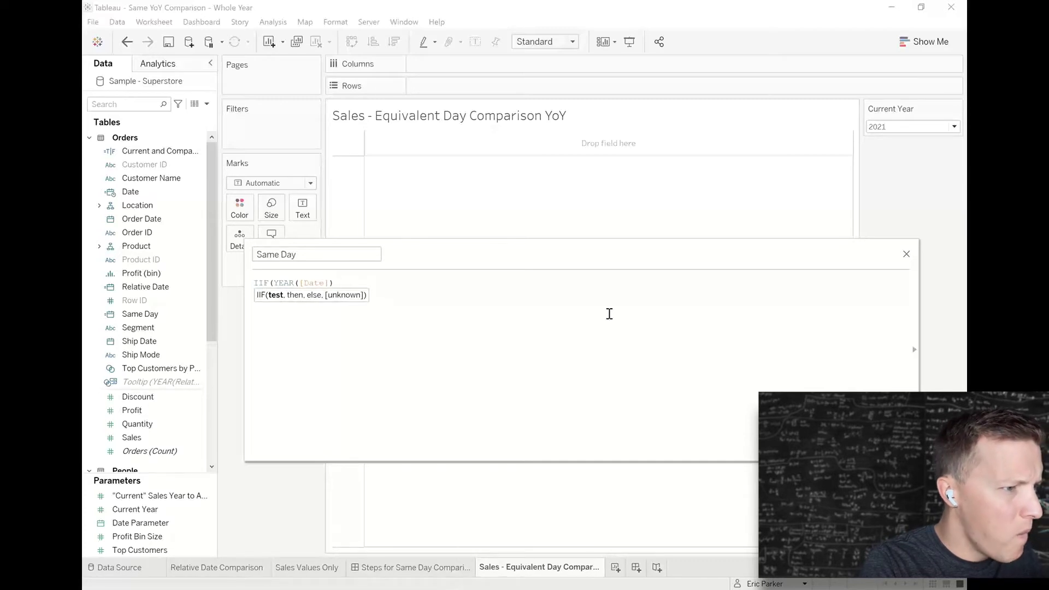
type("[Current Year]")
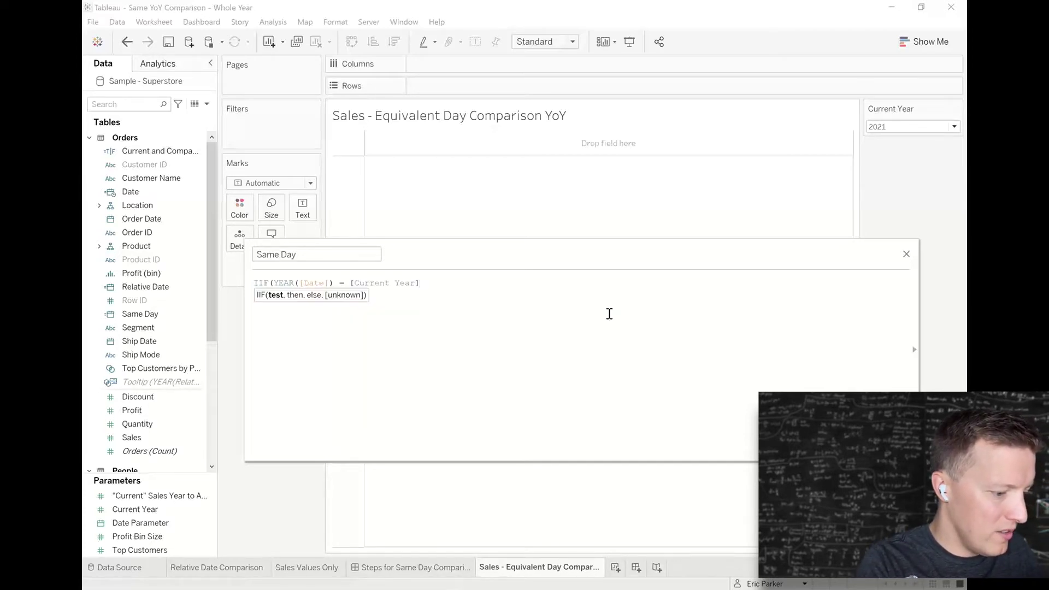
type(",")
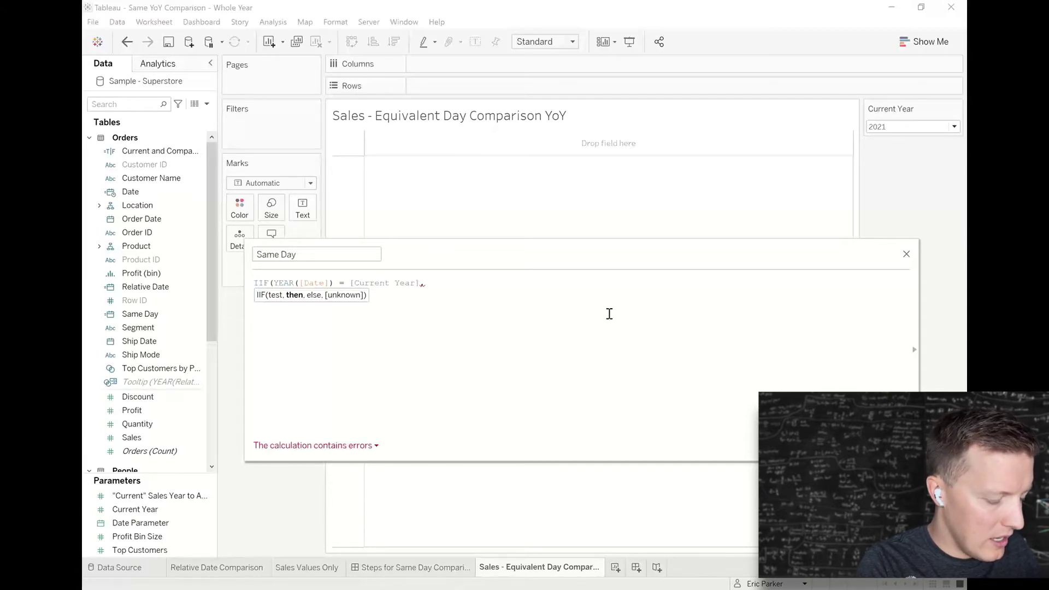
Step: Complete the IIF expression so it returns [Date] when true and [Date]+364 otherwise
type("[Da")
key("Return")
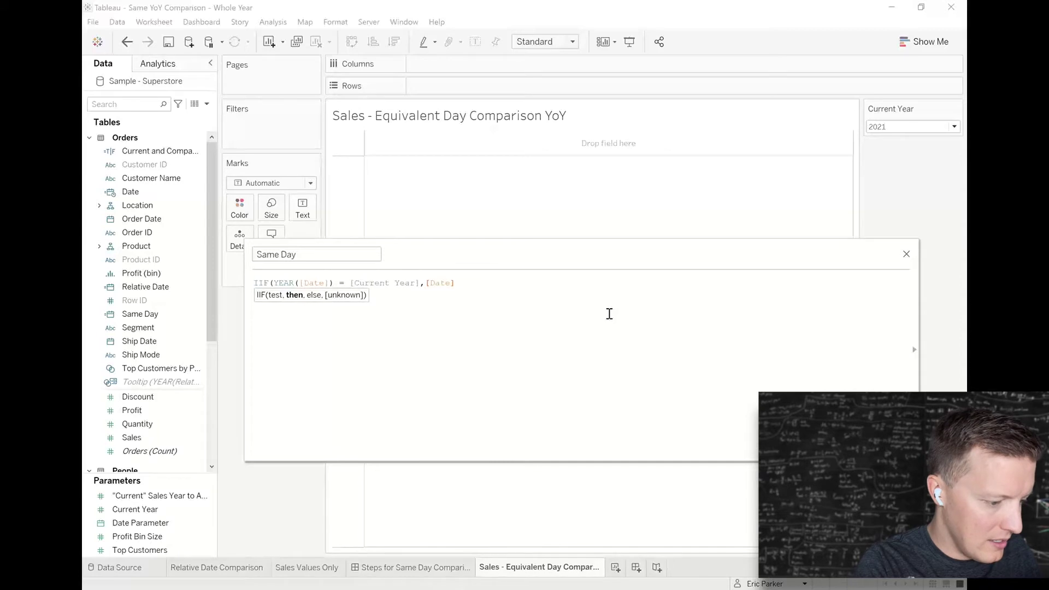
type(",")
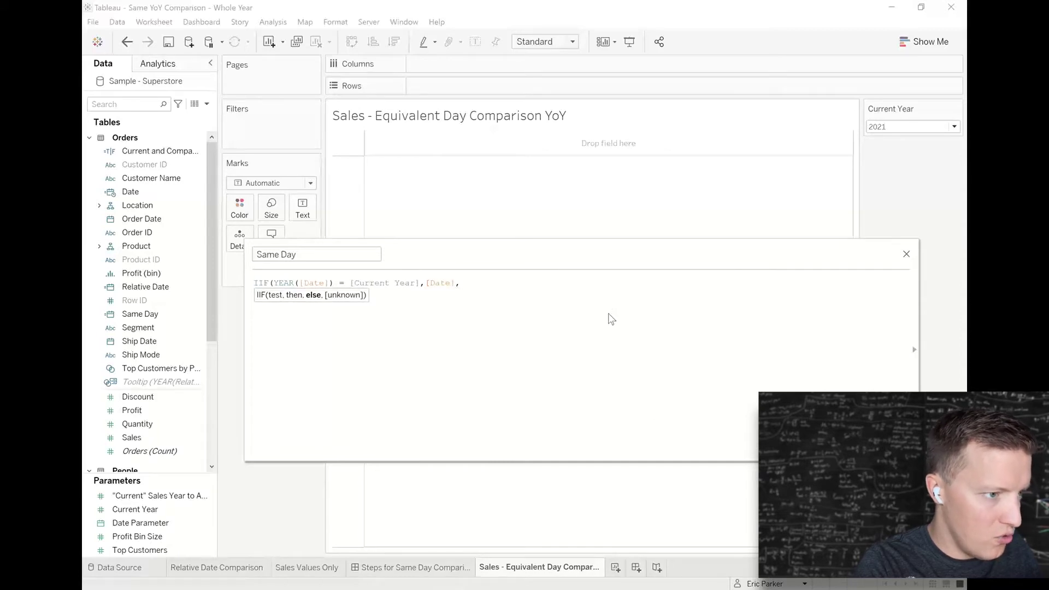
type("DATE=3")
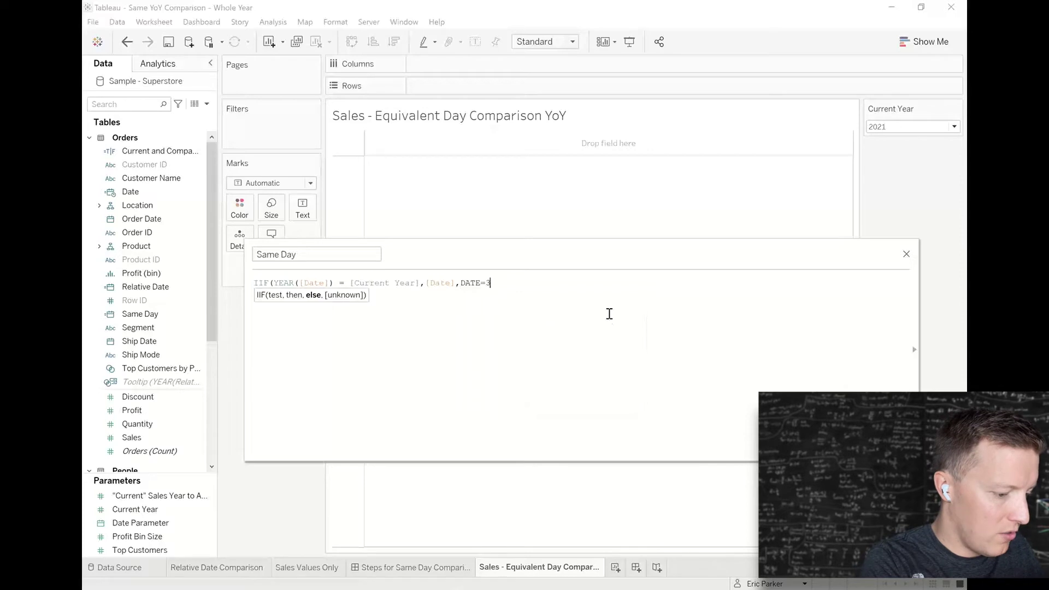
key("BackSpace")
key("BackSpace")
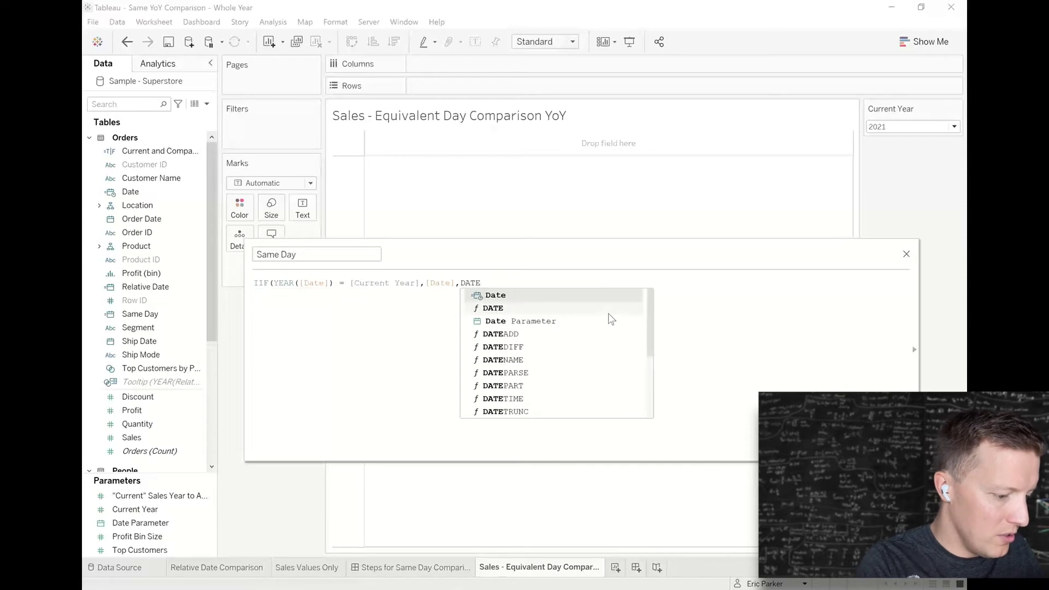
key("Return")
type("+3")
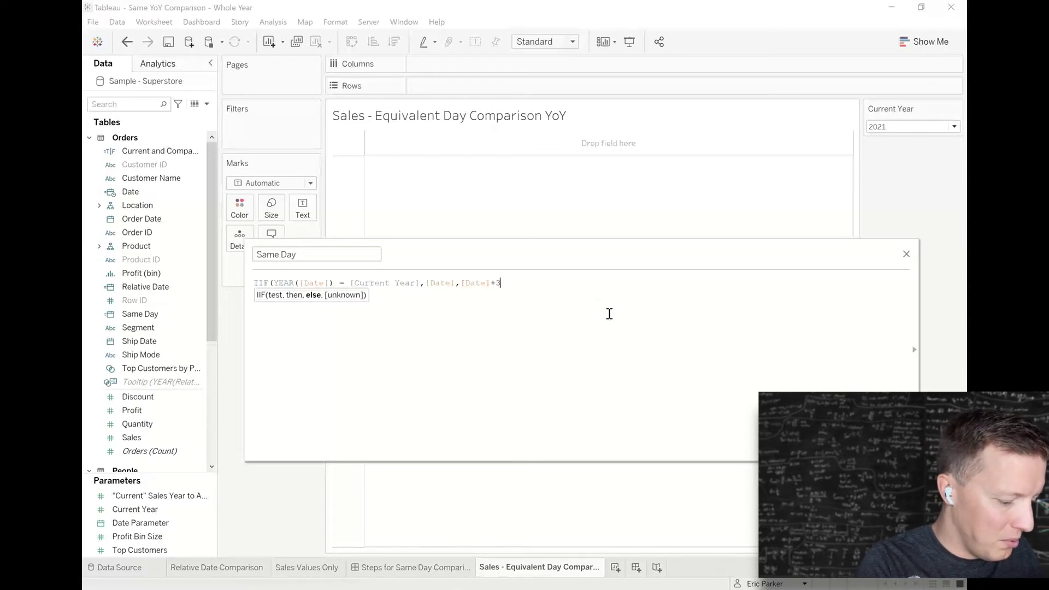
type("64)")
Step: Wrap the entire IIF expression in a DATE() function
left_click(254, 283)
type("DATE")
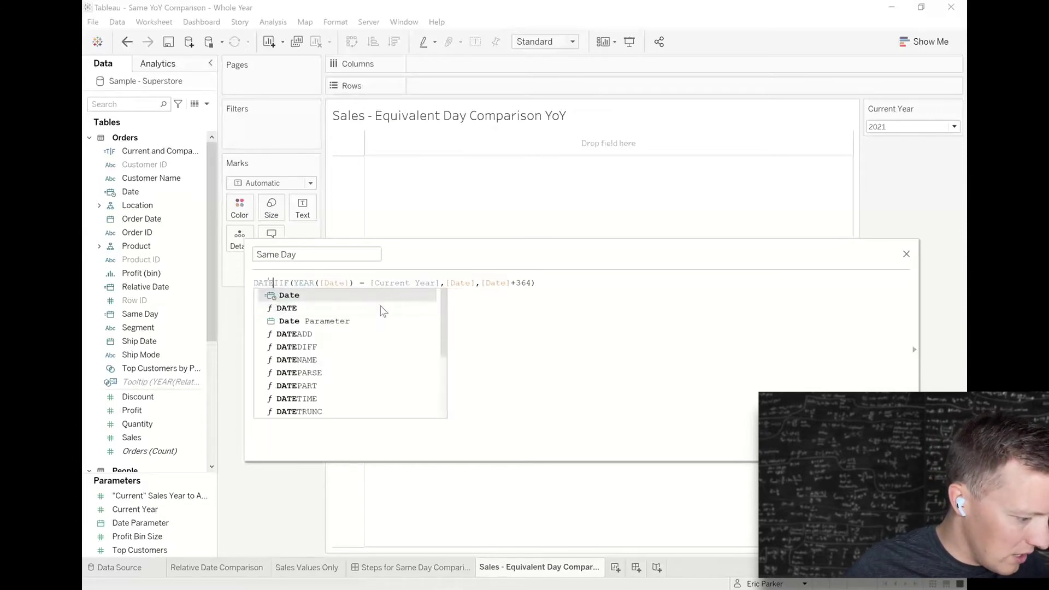
type("(")
left_click(624, 281)
type(")")
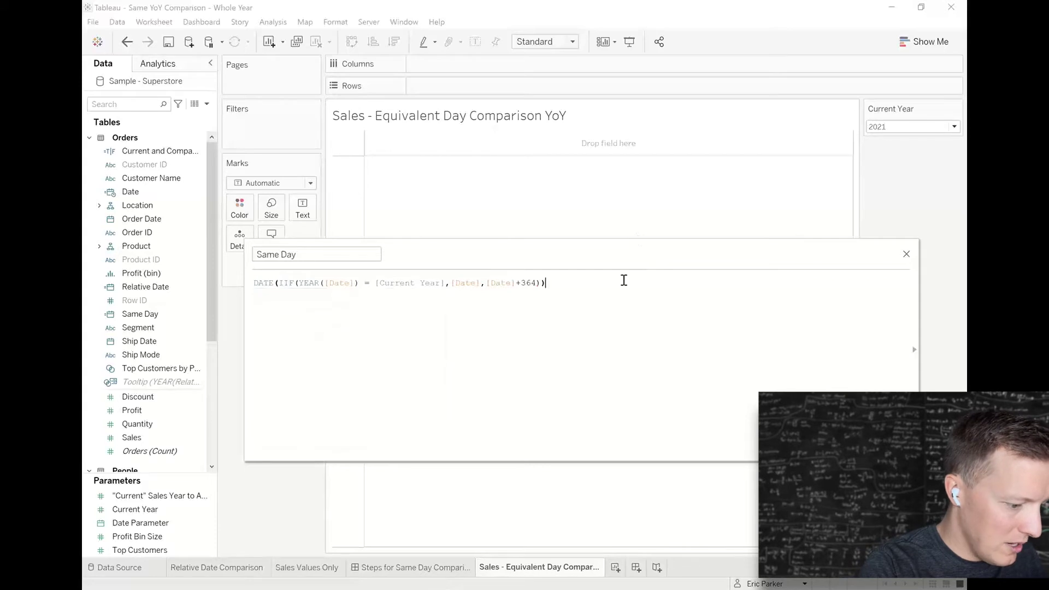
Step: Rename the calculated field as Same Day Calc
left_click(345, 254)
type("Calc")
left_click(627, 358)
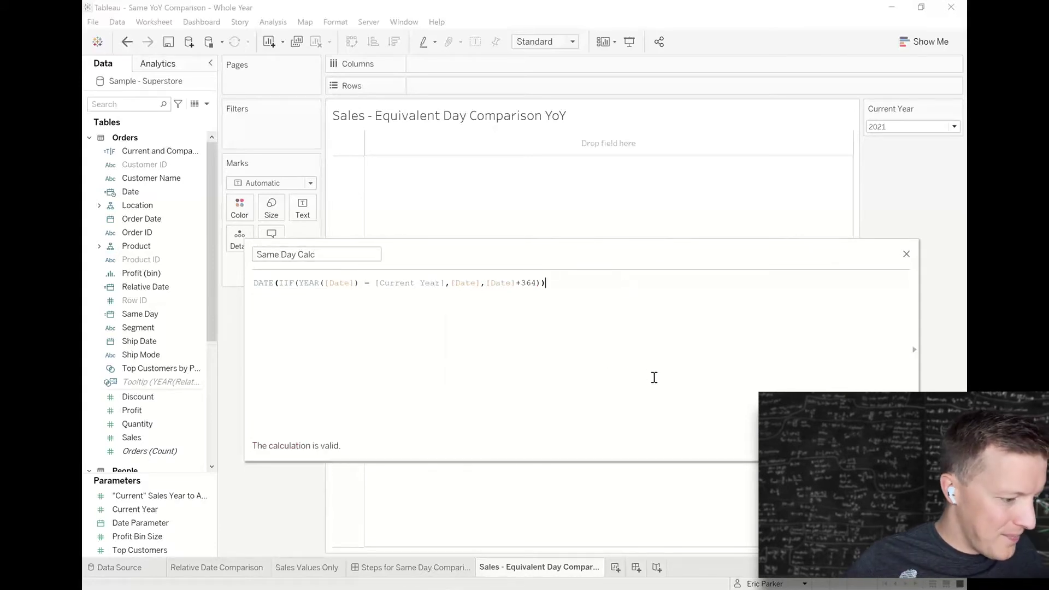
Step: Enlarge the formula text, review the year test and both date results, and save the Same Day Calc field
scroll(654, 416, "up", 2)
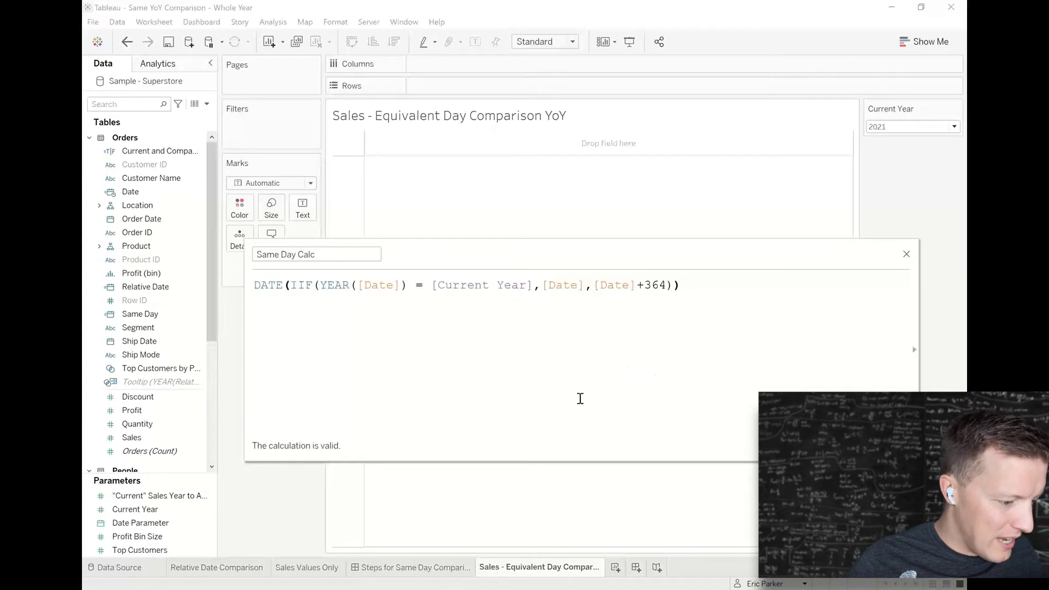
key("alt+shift+d")
left_click_drag(354, 293, 354, 323)
left_click_drag(479, 295, 480, 324)
mouse_move(881, 116)
left_mouse_down()
mouse_move(852, 124)
mouse_move(861, 138)
mouse_move(907, 131)
mouse_move(887, 115)
left_mouse_up()
left_click_drag(572, 297, 565, 331)
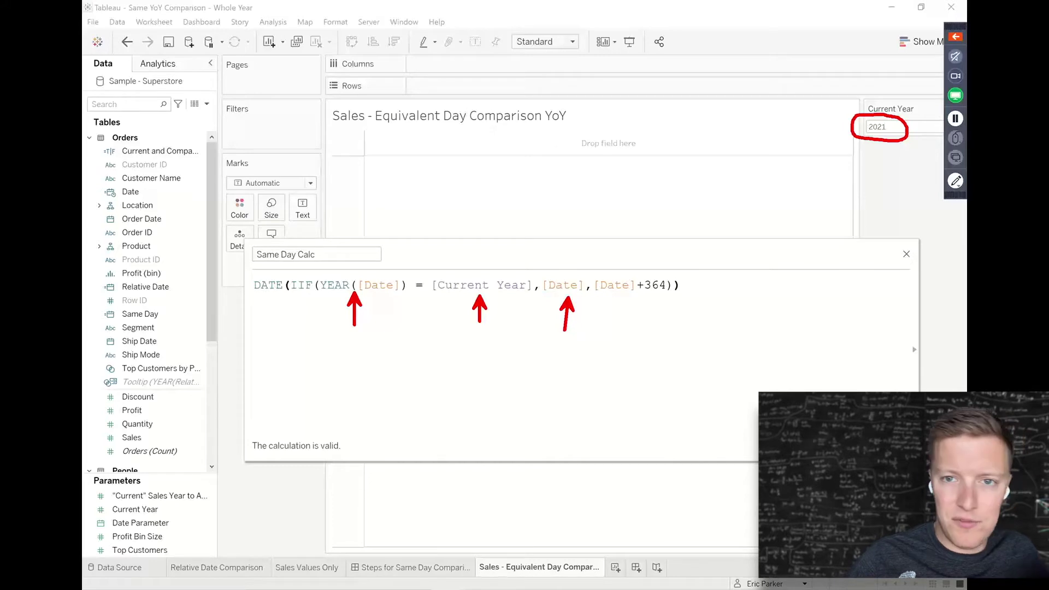
mouse_move(639, 298)
left_mouse_down()
mouse_move(638, 327)
mouse_move(647, 311)
left_mouse_up()
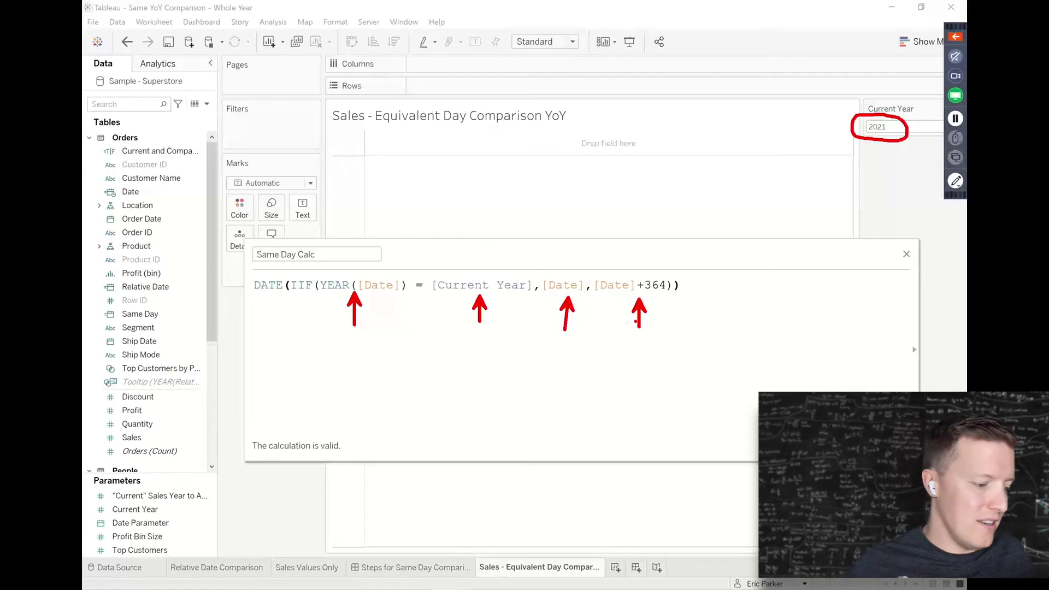
key("Escape")
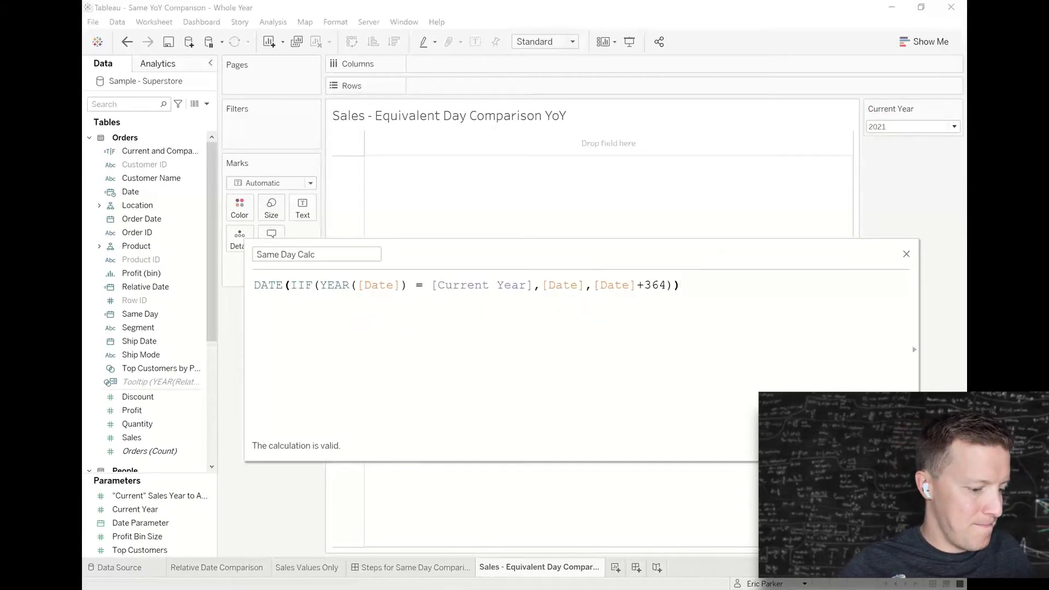
key("Return")
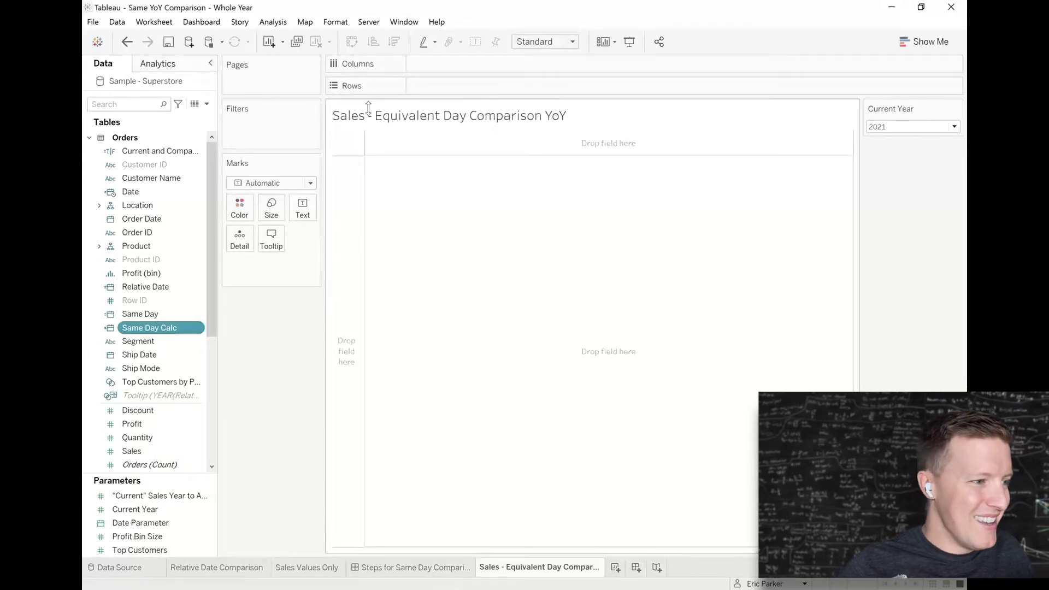
Step: Create a new calculated field named Relative Date Calc
left_click(206, 104)
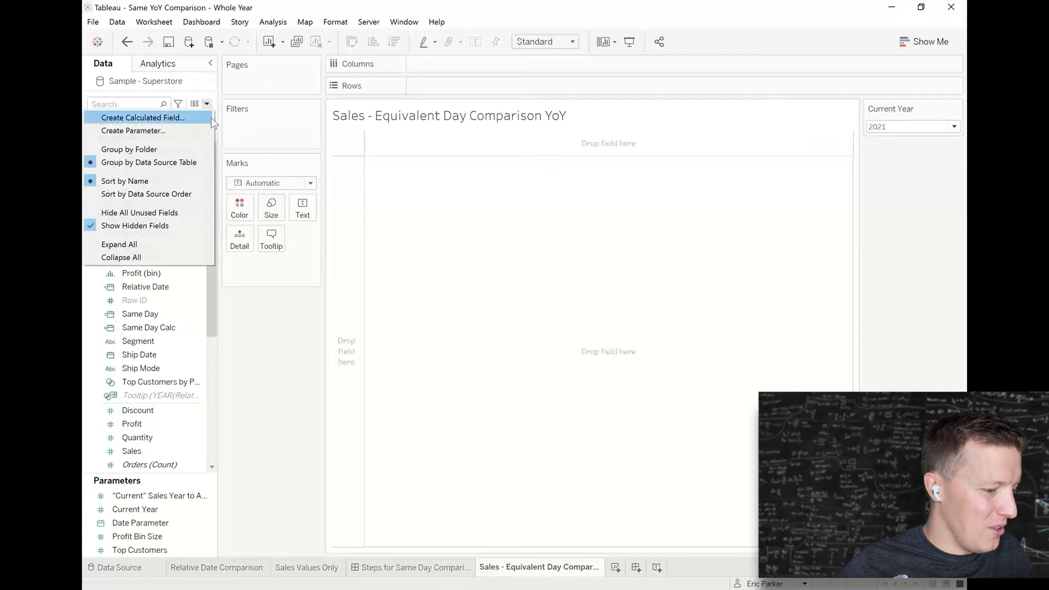
left_click(210, 117)
type("Re")
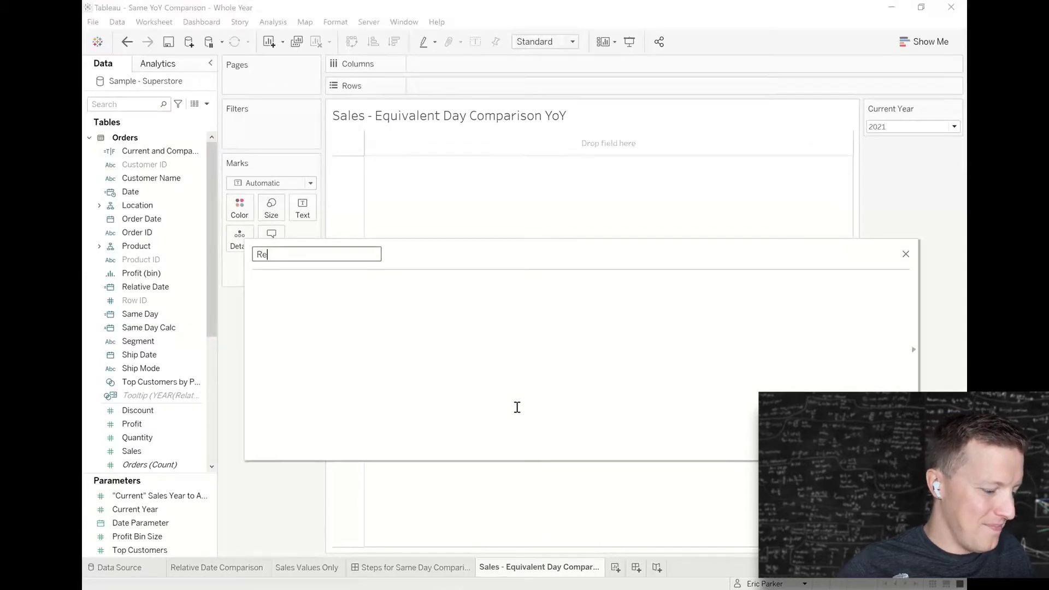
type("lative Date Calc")
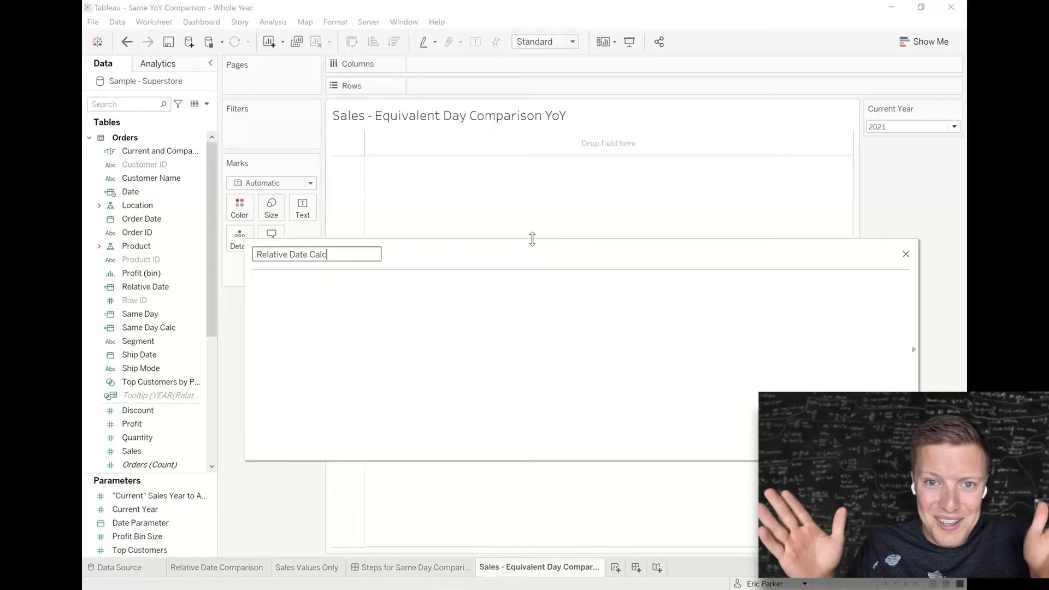
Step: Begin the formula with IF YEAR([Date]) = [Current Year], followed by THEN [Date] on the second line
left_click(407, 305)
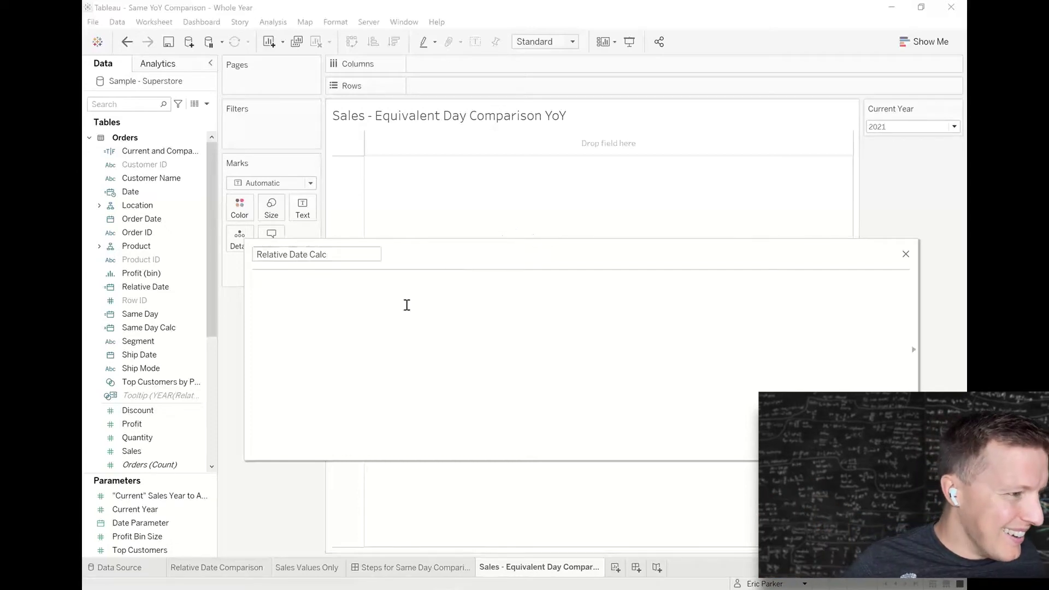
type("IF YEAR")
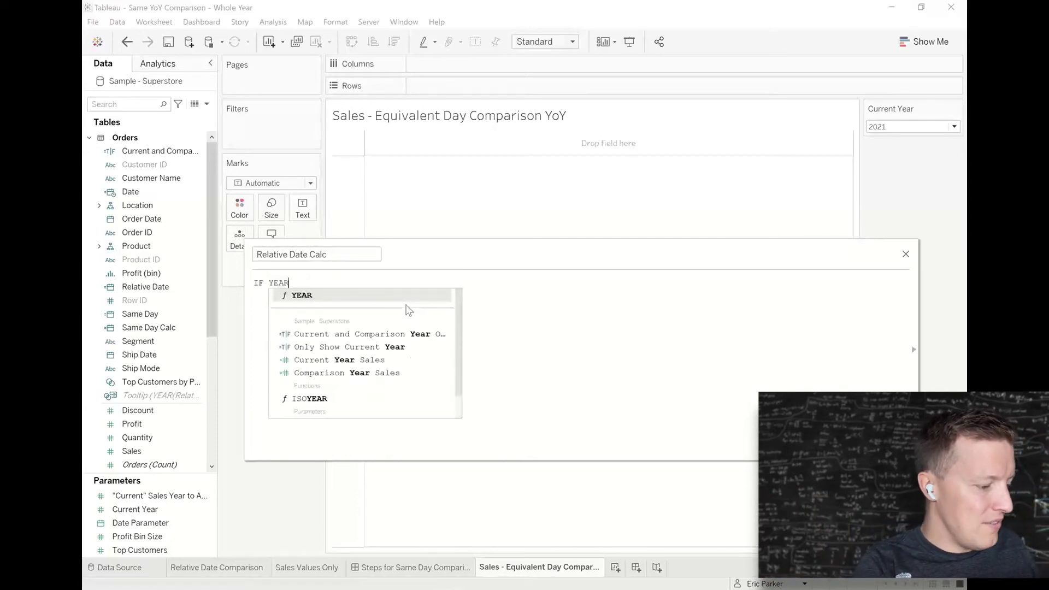
type("(da")
key("Return")
type(") = curr")
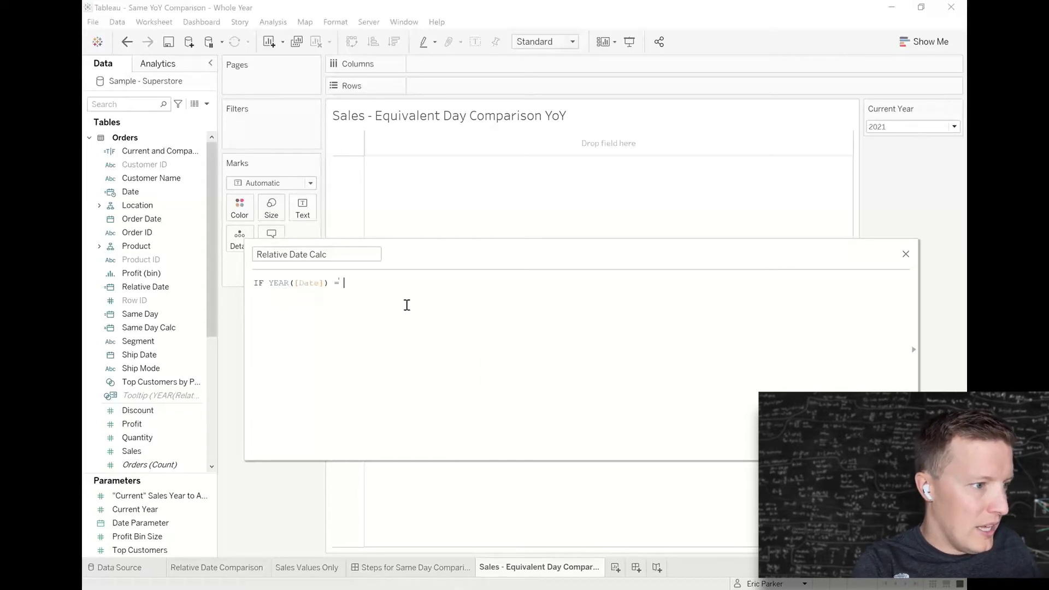
key("Return")
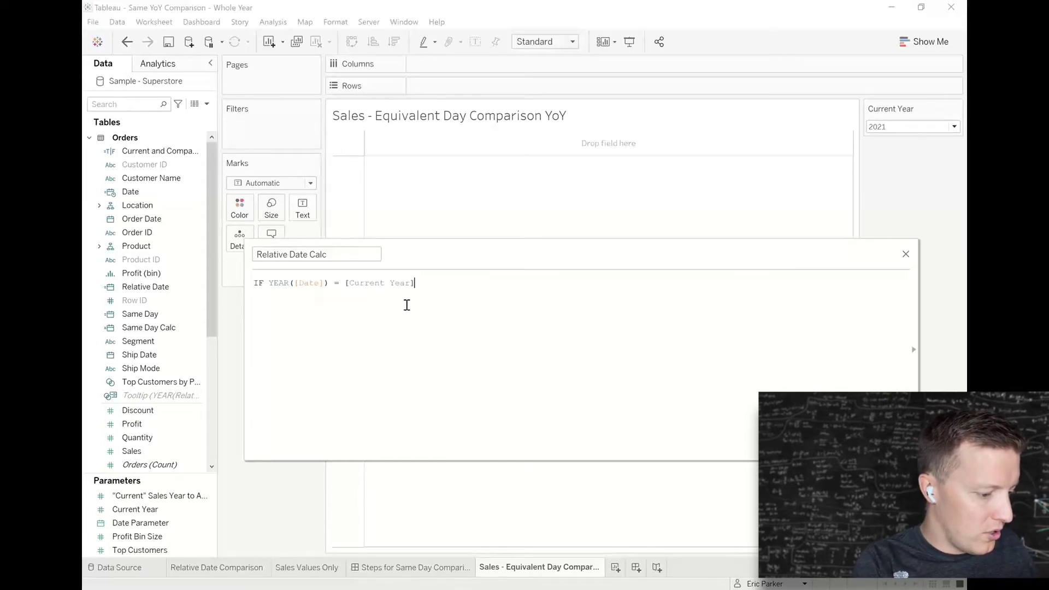
key("Return")
type("THEN da")
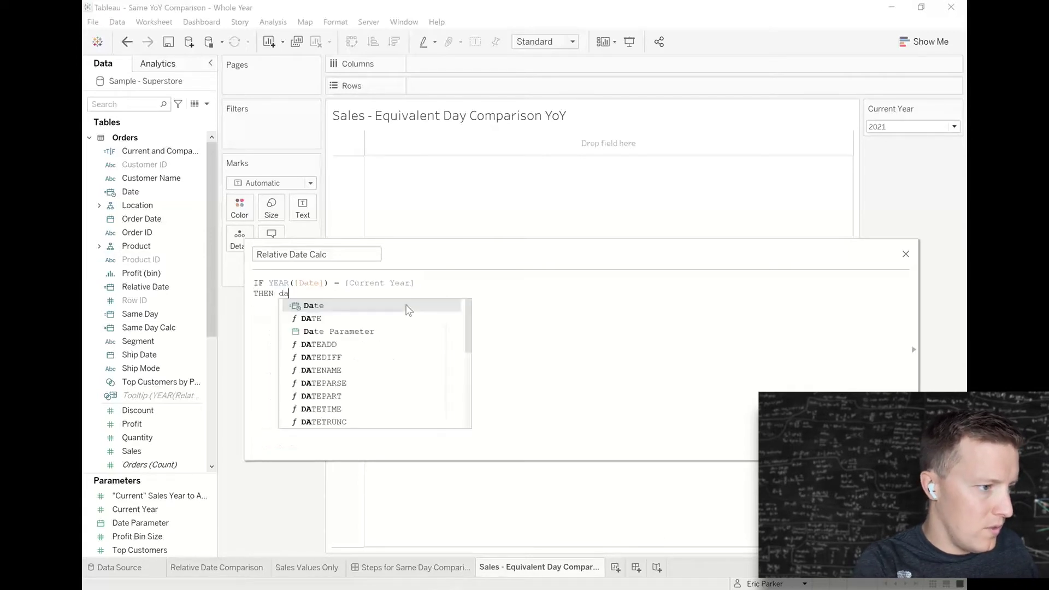
left_click(409, 309)
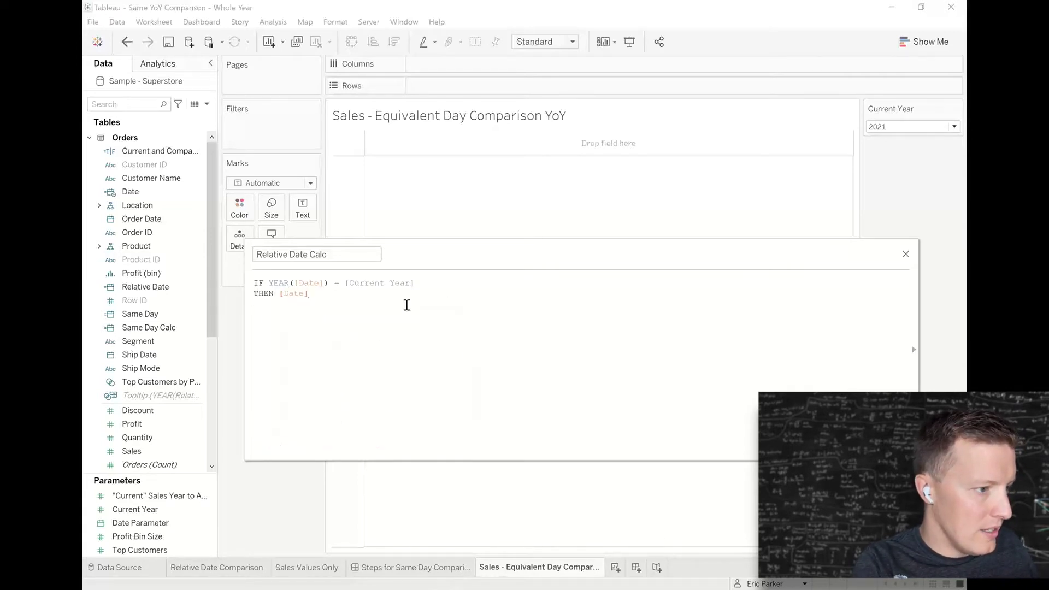
Step: Complete the IF statement with ELSE DATEADD('year',-1,[Same Day Calc]) and a closing END line
key("Return")
type("E")
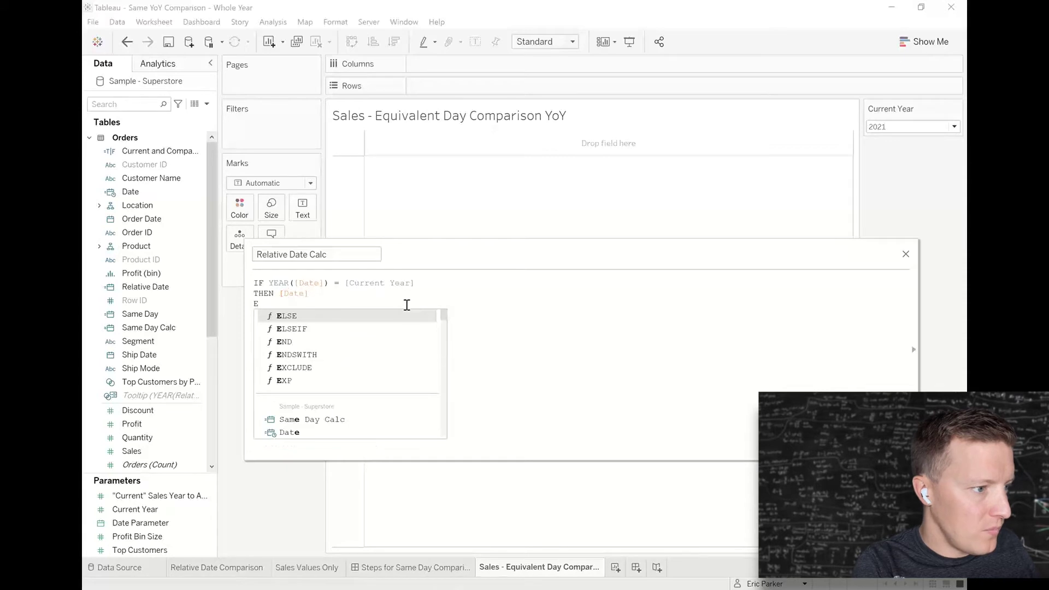
type("LSE DA")
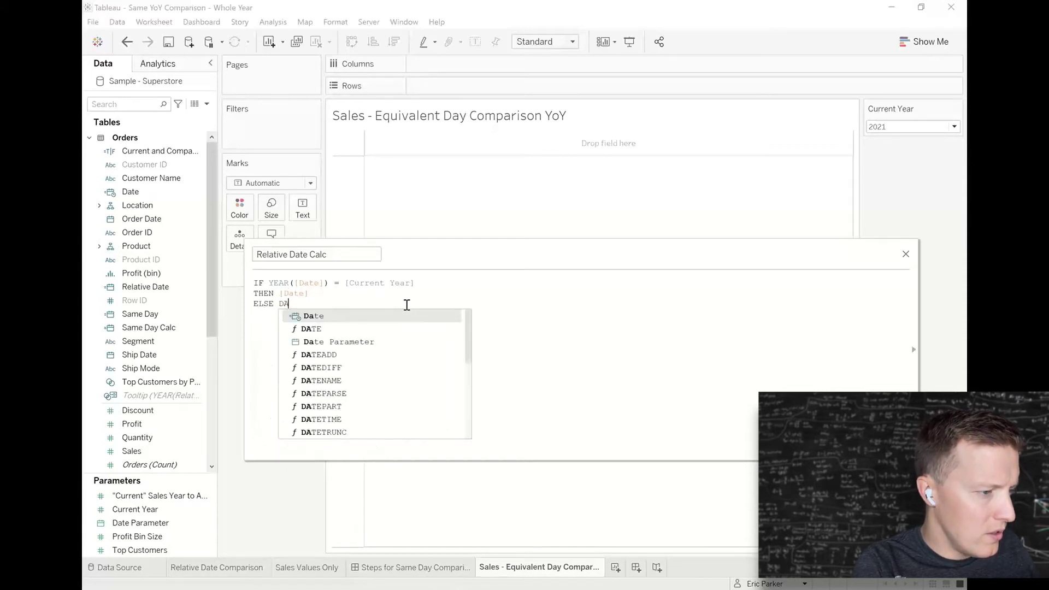
type("TEADD(")
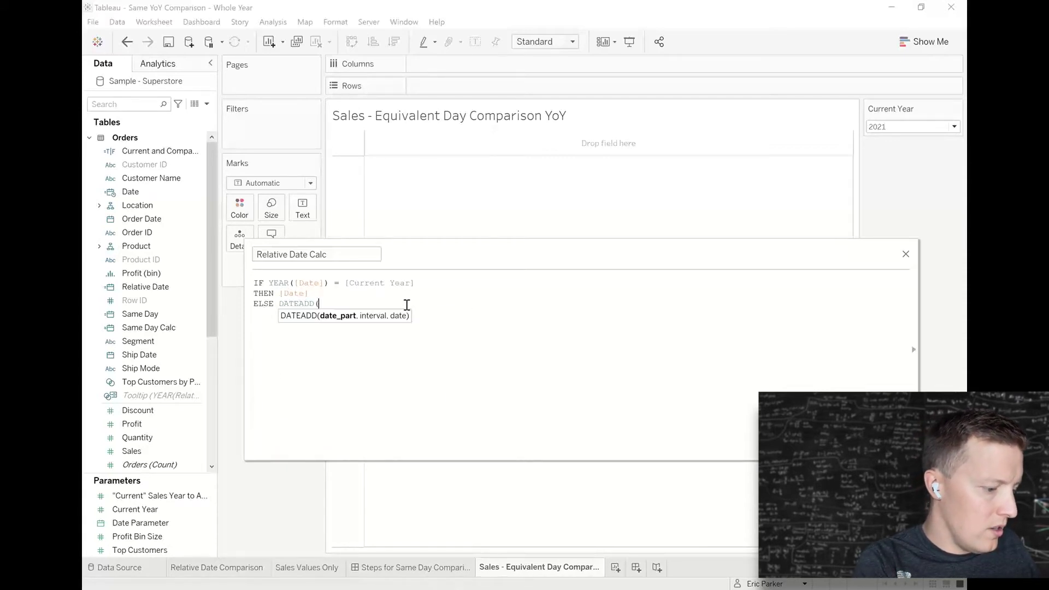
type("'year")
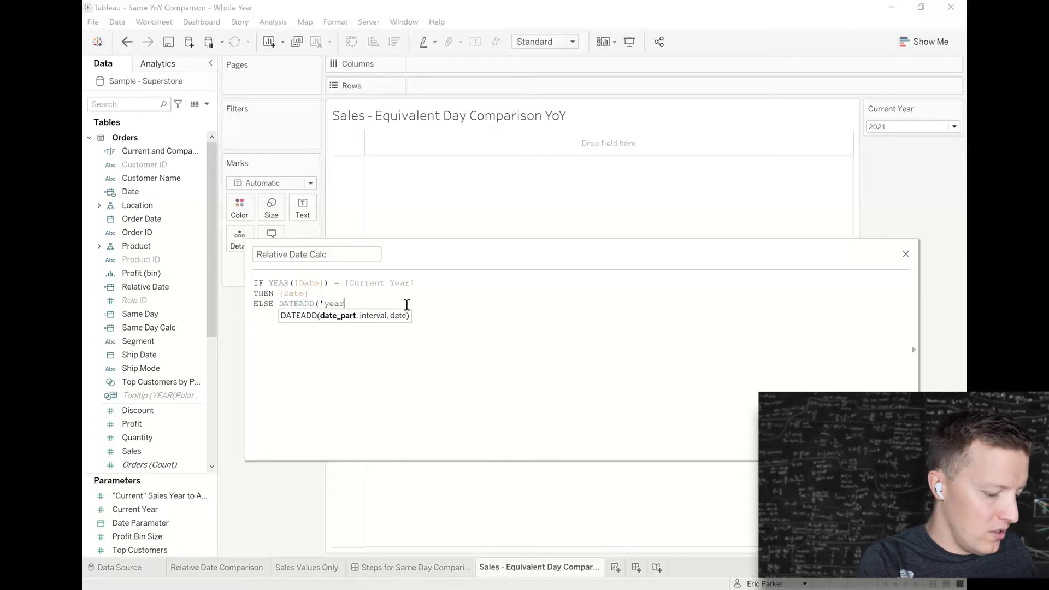
type("',-1,sam")
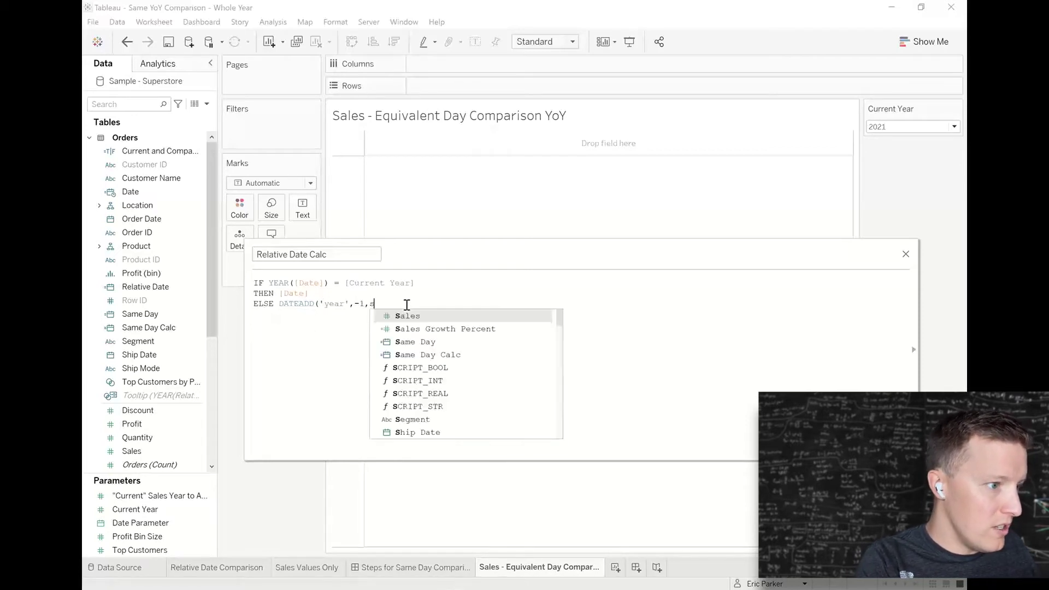
key("Return")
type(")")
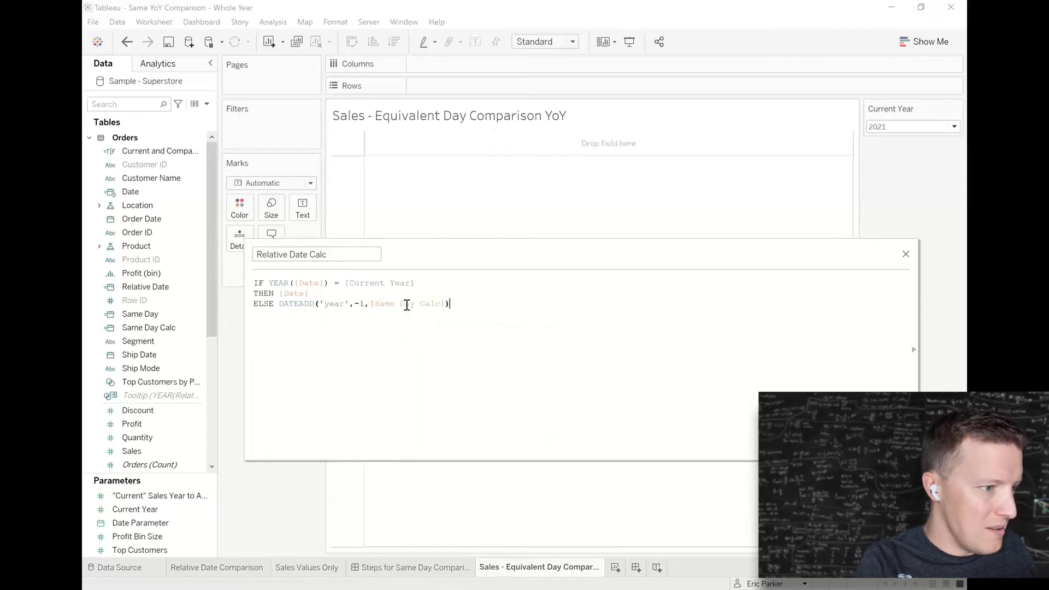
key("Return")
type("END")
key("Escape")
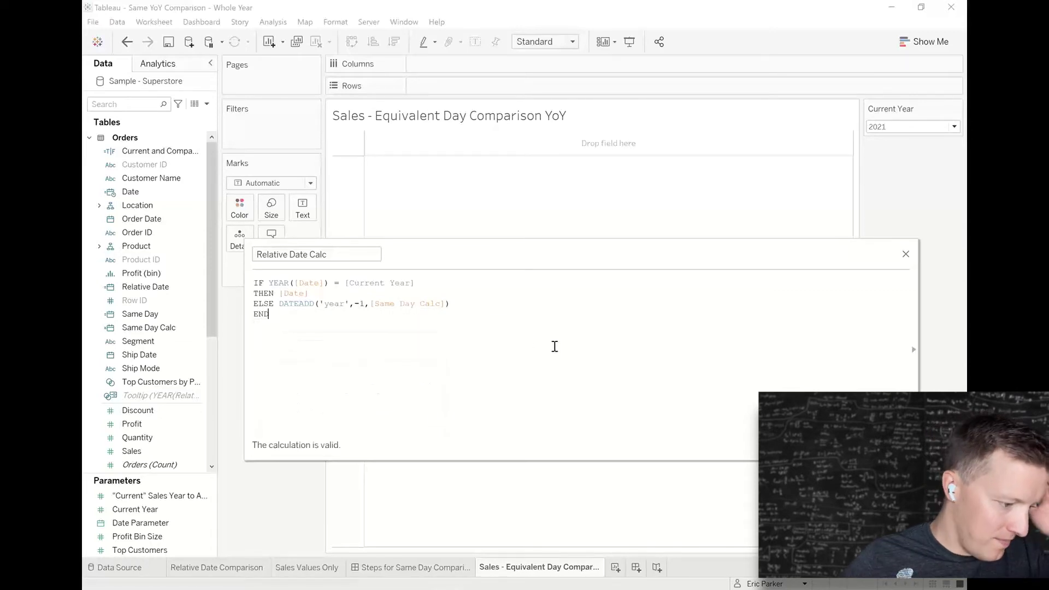
Step: Enlarge the formula text, wrap the whole IF statement in a DATE() function, and save the Relative Date Calc field
scroll(399, 376, "up", 2)
left_click(255, 284)
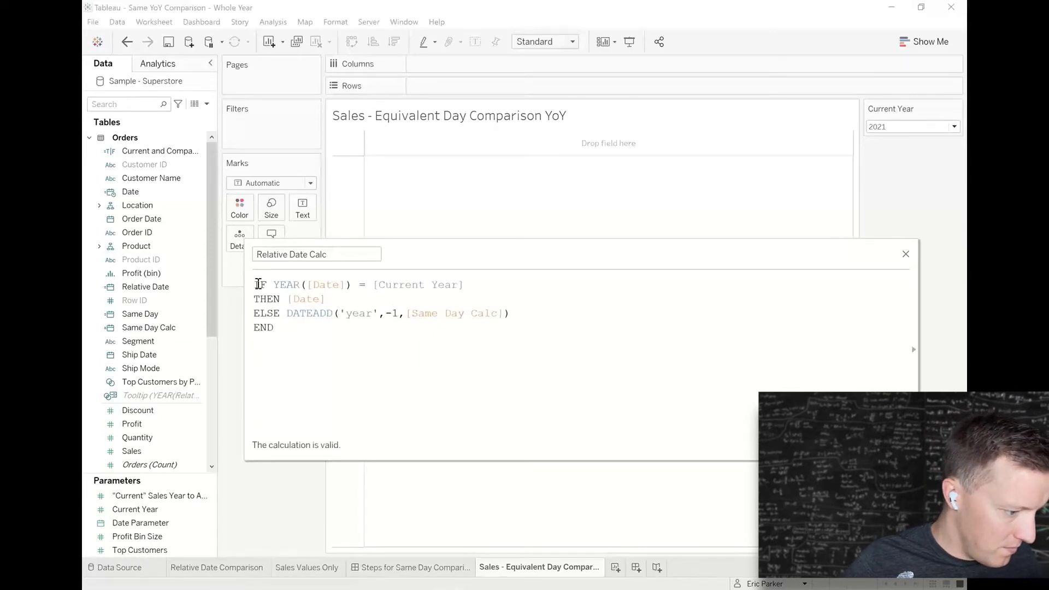
key("Return")
key("Up")
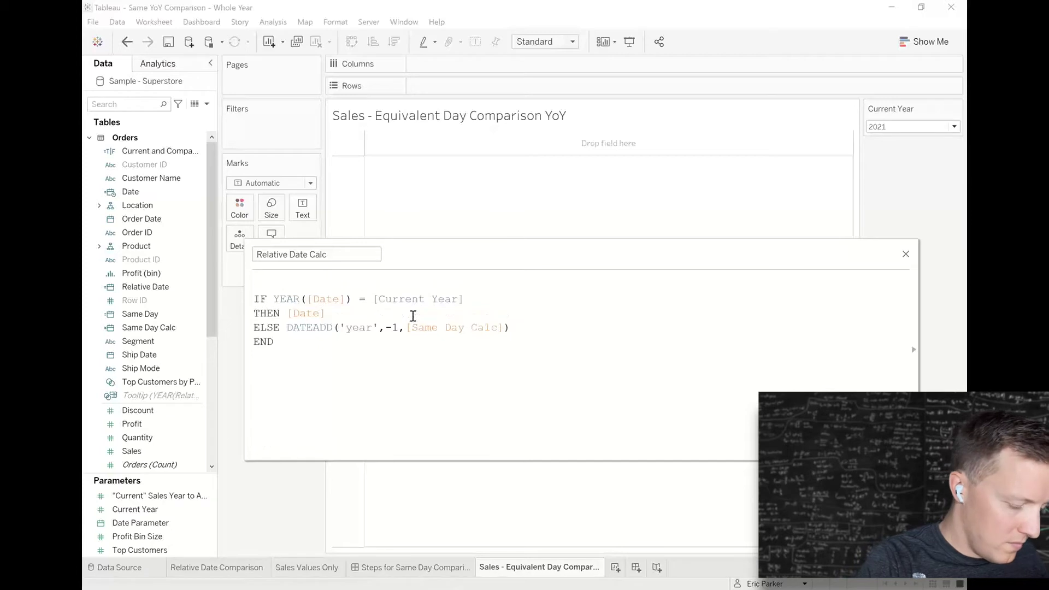
type("END")
key("BackSpace")
key("BackSpace")
key("BackSpace")
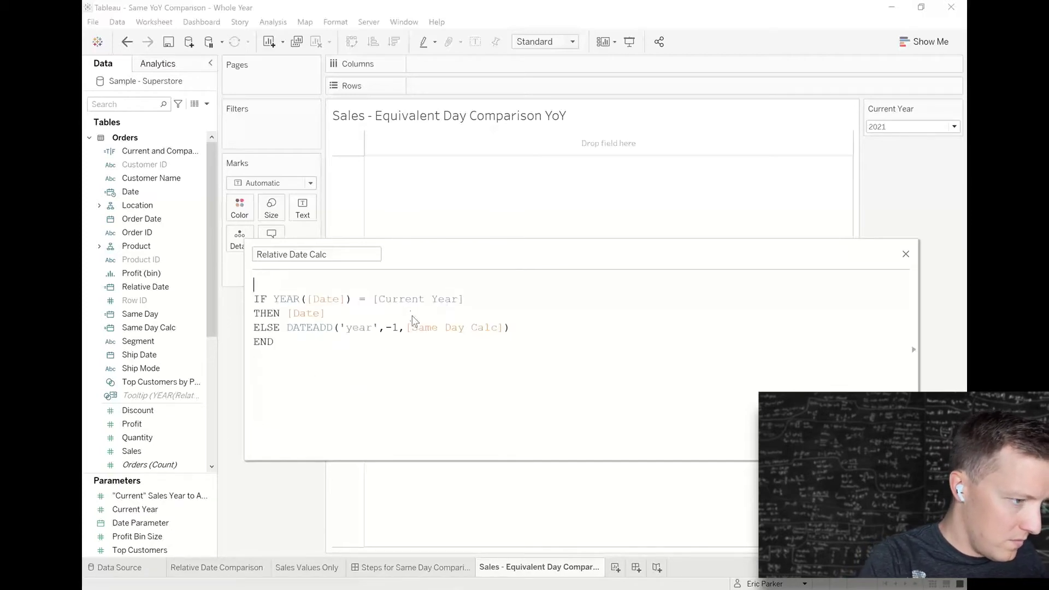
type("DATE(")
left_click(399, 355)
key("Return")
type(")")
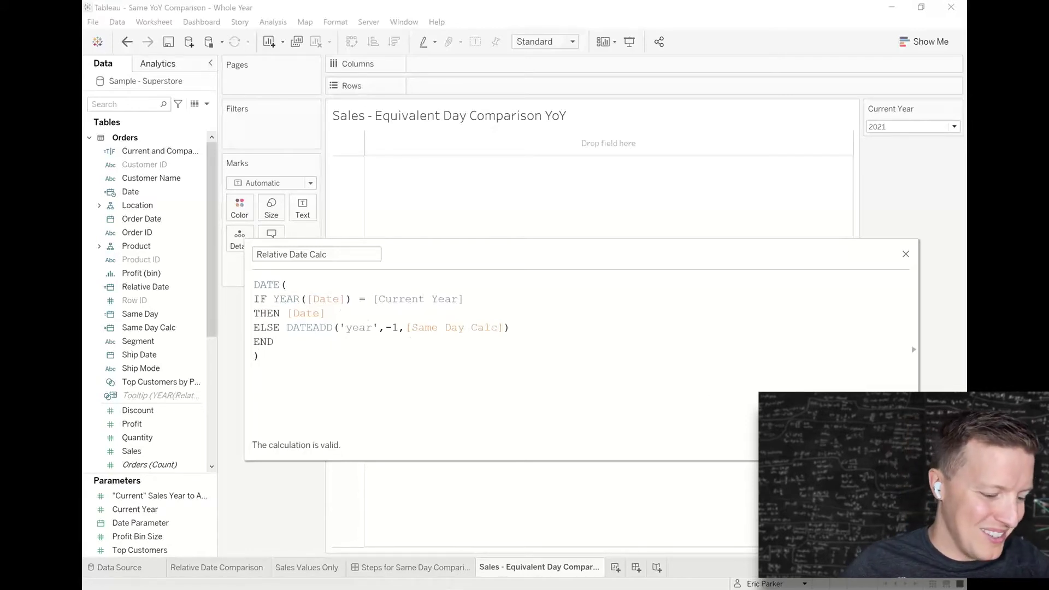
key("Return")
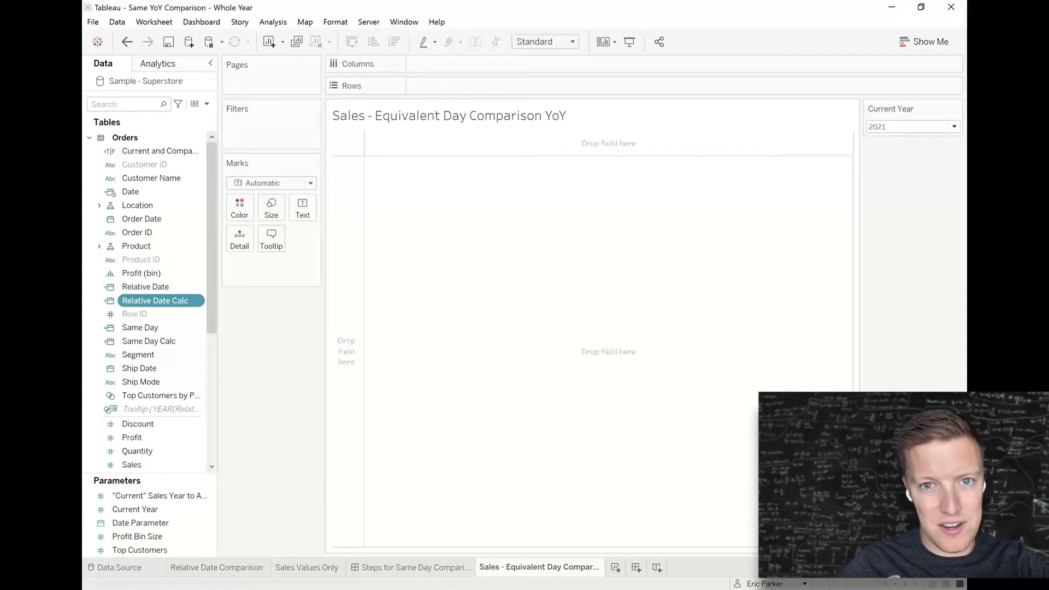
Step: Create another calculated field named Current and Comparison Year Only Filter
left_click(207, 103)
left_click(201, 114)
type("Current and C")
type("omparison Year Only ")
type("Filter")
key("BackSpace")
key("BackSpace")
key("BackSpace")
key("BackSpace")
key("BackSpace")
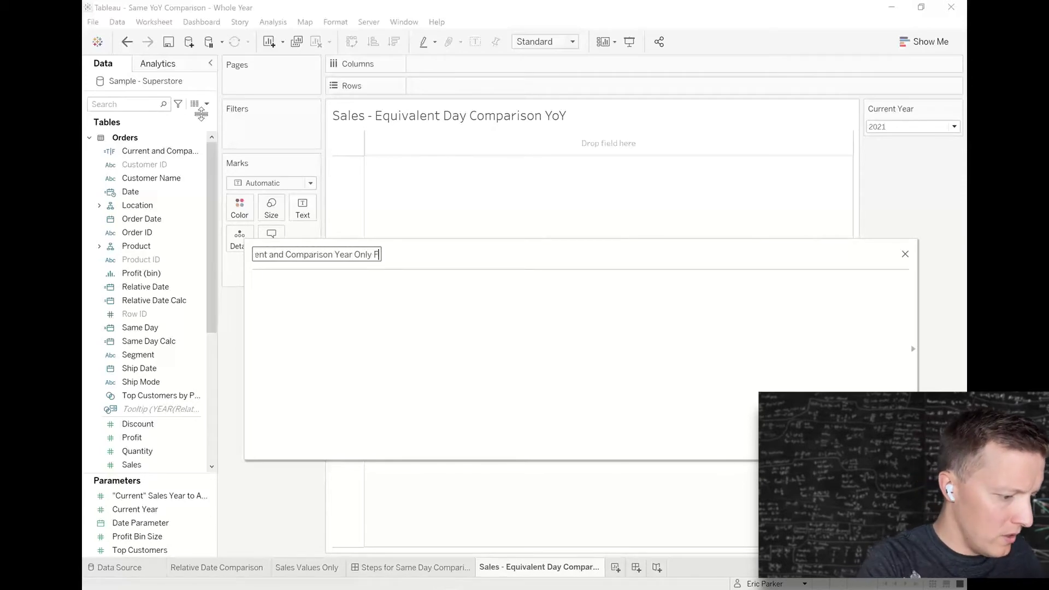
type("ilter")
Step: Enter the filter formula YEAR([Same Day Calc]) = [Current Year], enlarge its text, and save the field
left_click(301, 359)
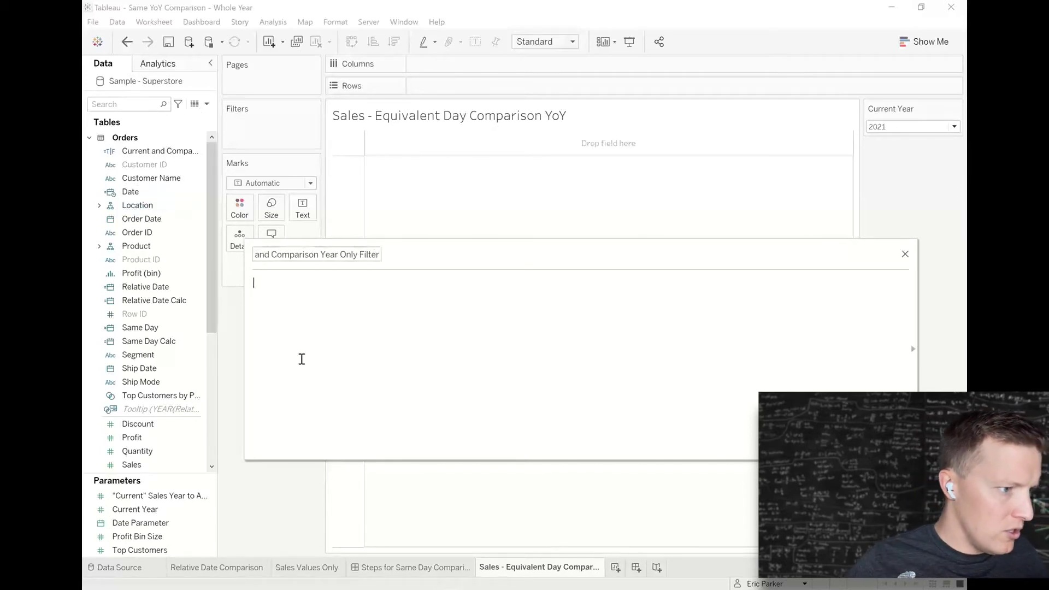
type("YEAR(sa")
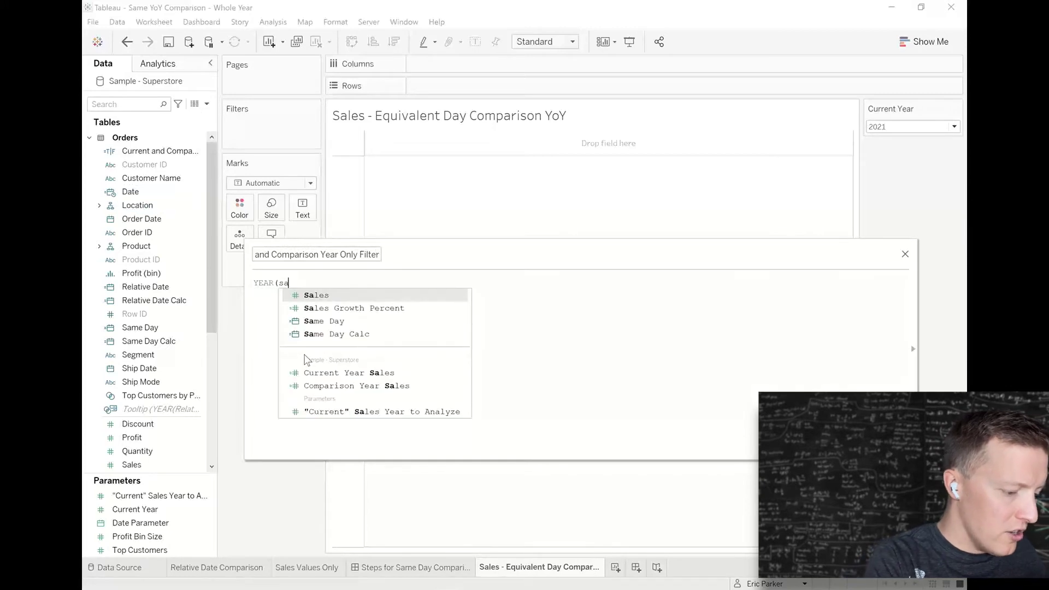
key("Down")
key("Down")
key("Down")
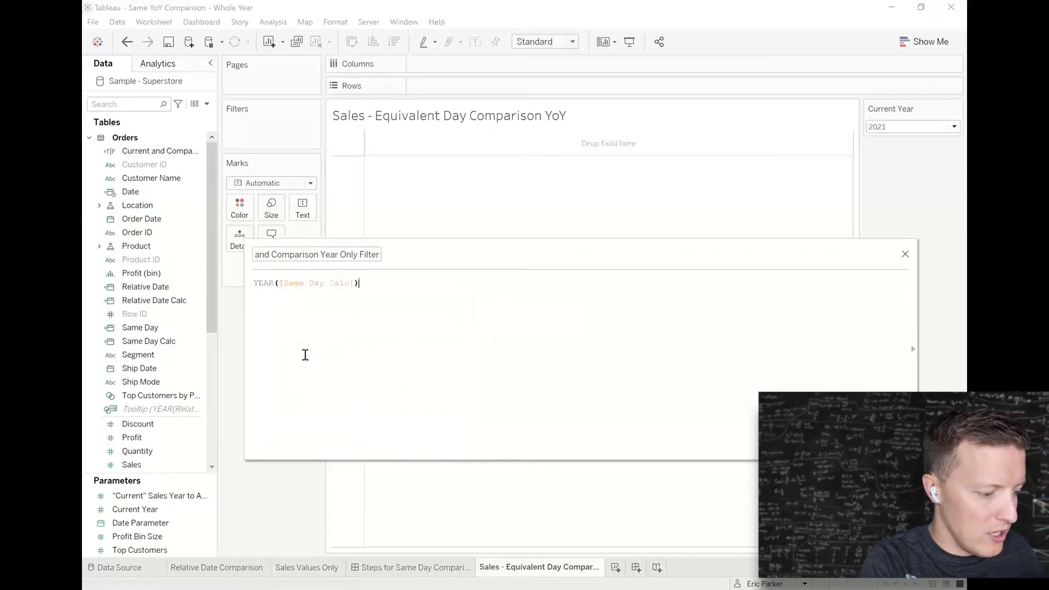
type("= [Current Year]")
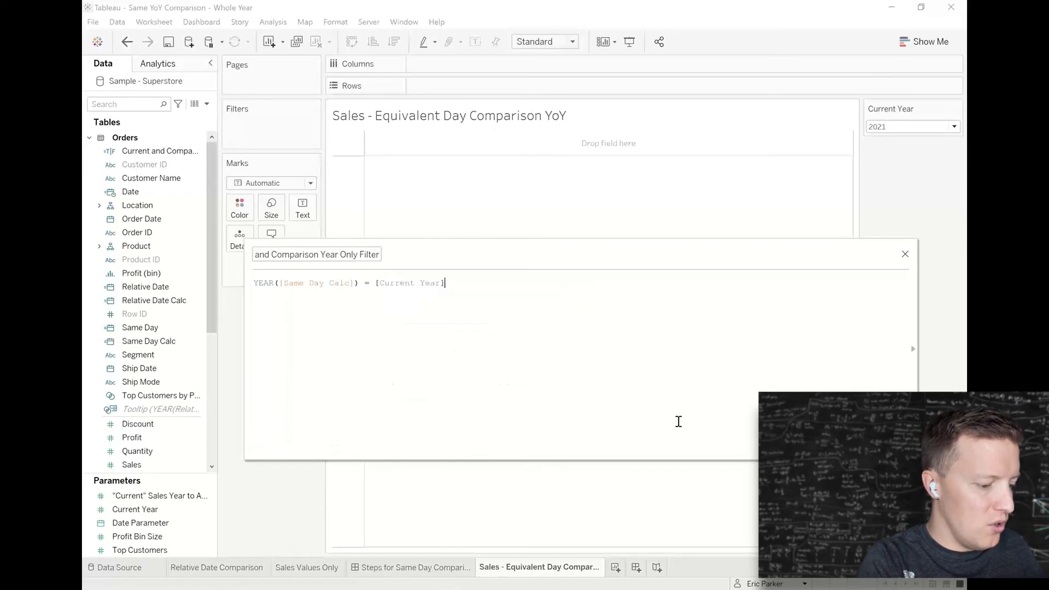
scroll(597, 390, "up", 2)
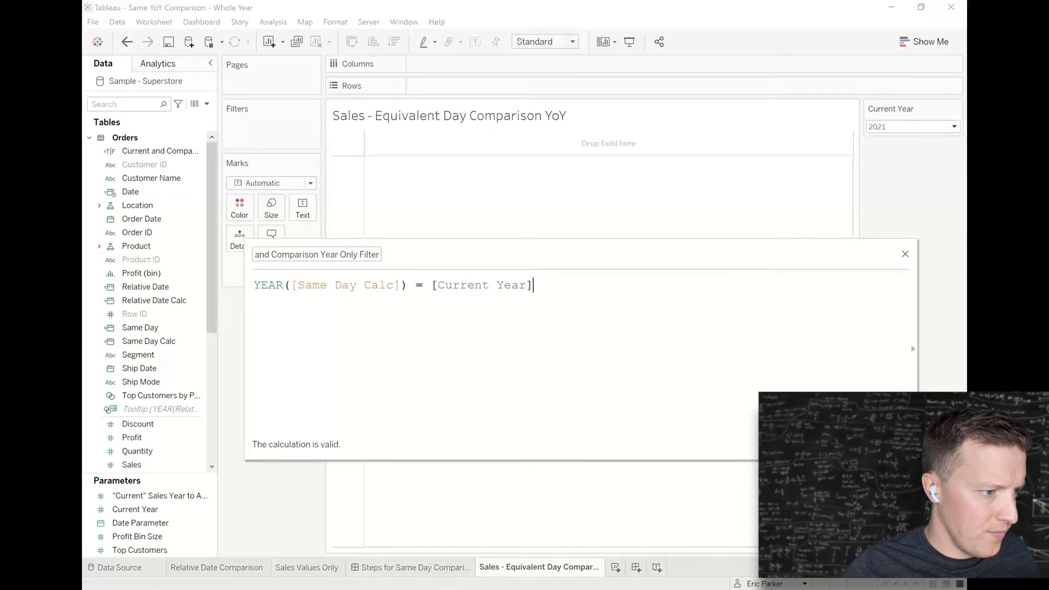
left_click(890, 444)
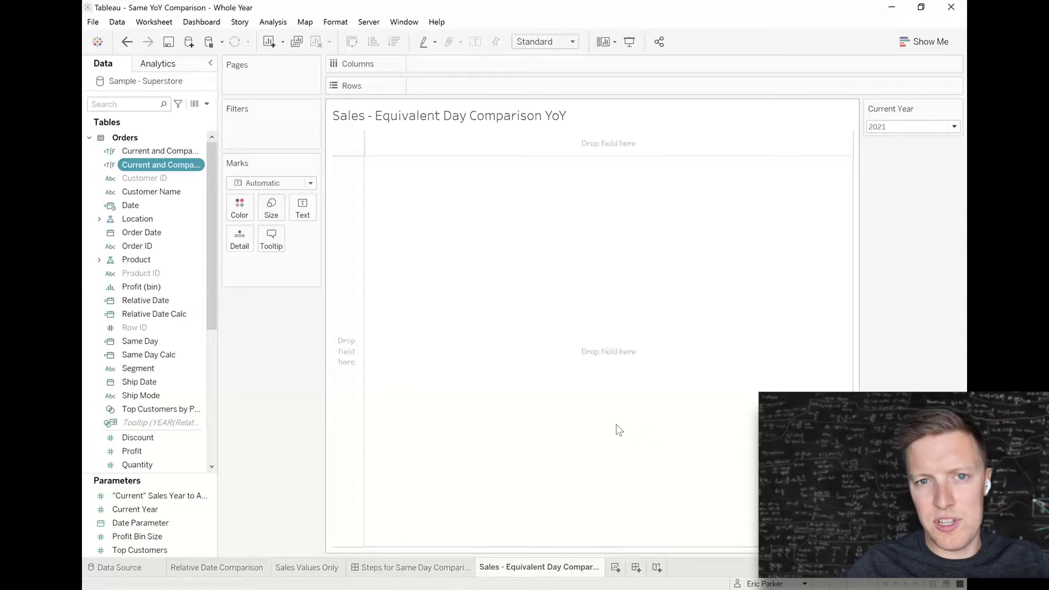
Step: Check the Relative Date Comparison sheet, and add the discrete MONTH(Relative Date Calc) to Columns on the Sales - Equivalent Day Comparison sheet
left_click(238, 569)
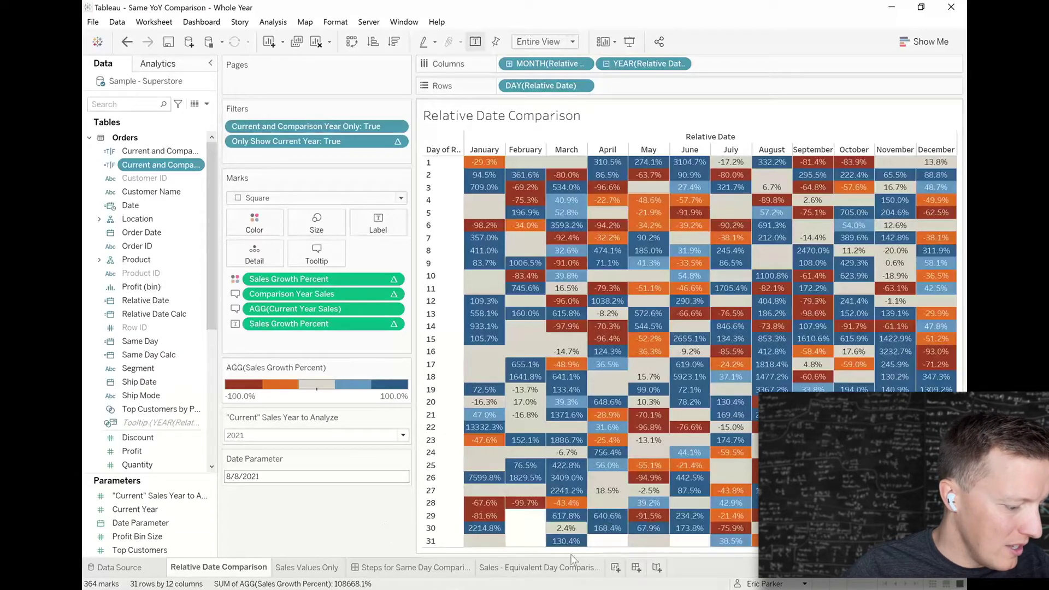
left_click(513, 569)
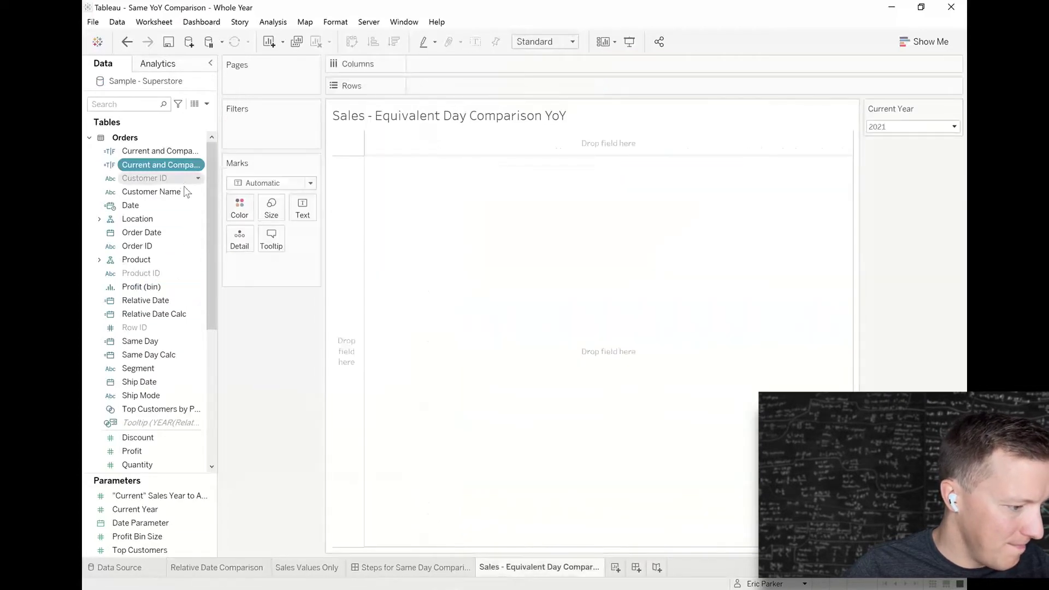
left_click_drag(147, 313, 482, 74)
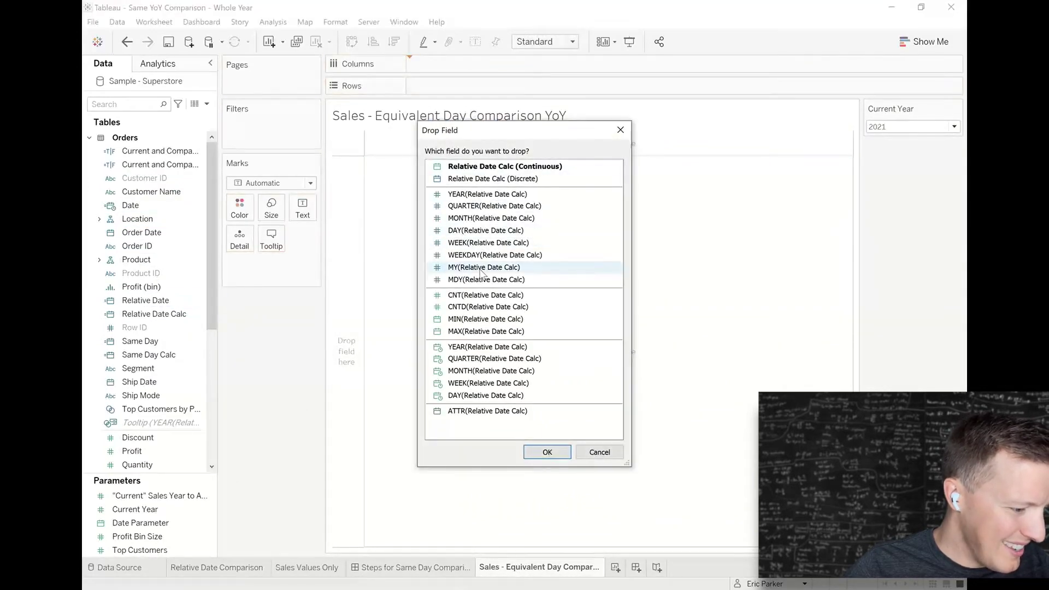
left_click(491, 218)
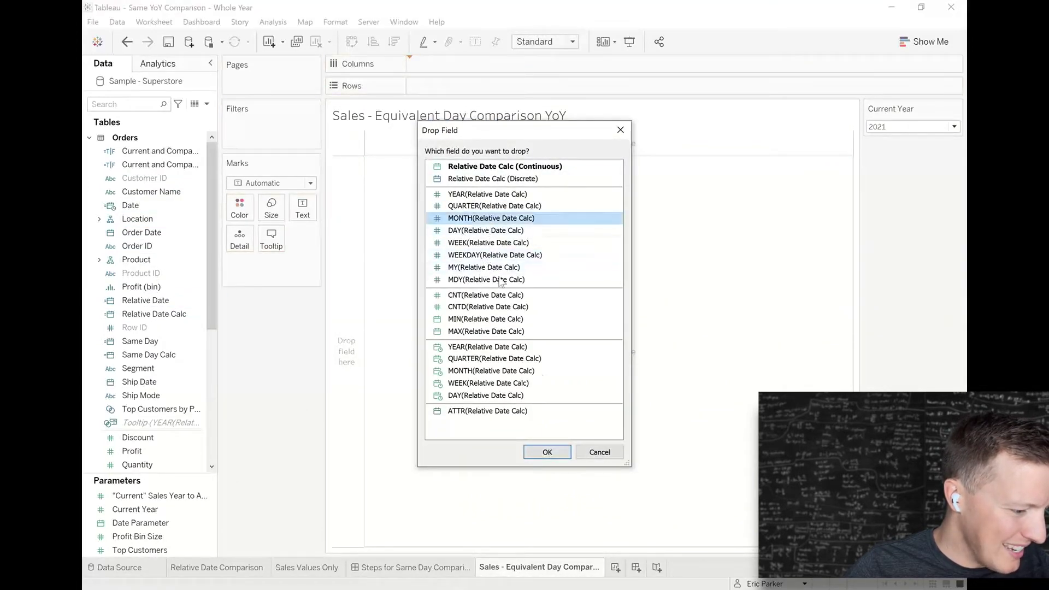
left_click(556, 451)
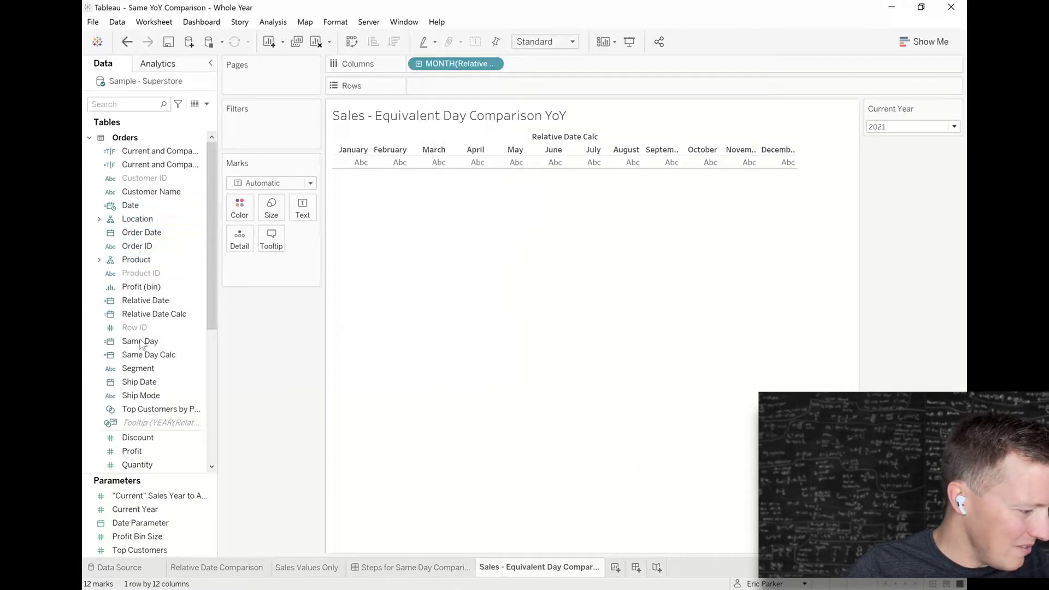
Step: Add Relative Date Calc to Rows as the discrete DAY(Relative Date Calc) date part
left_click_drag(149, 321, 503, 88)
left_click(491, 230)
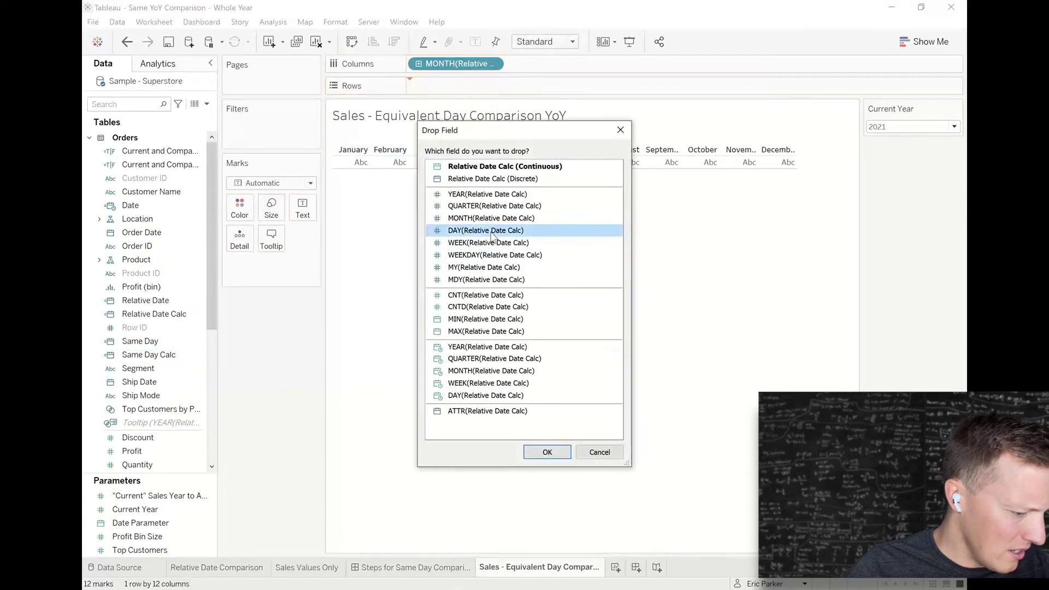
left_click(547, 452)
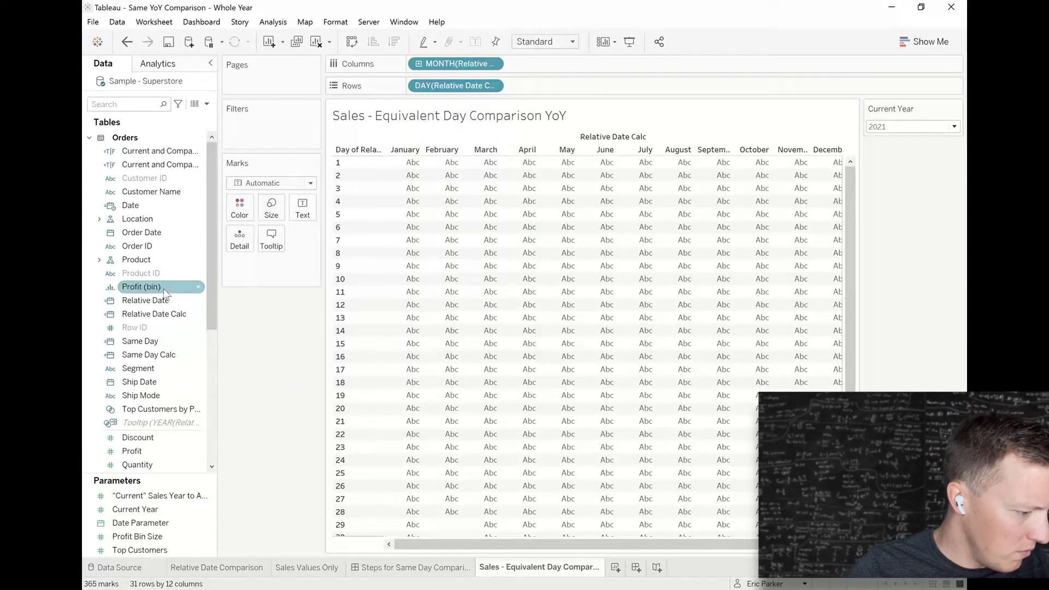
Step: Check the Relative Date Comparison sheet, and add the discrete YEAR(Relative Date Calc) to Columns on the Sales - Equivalent Day Comparison sheet
left_click(230, 567)
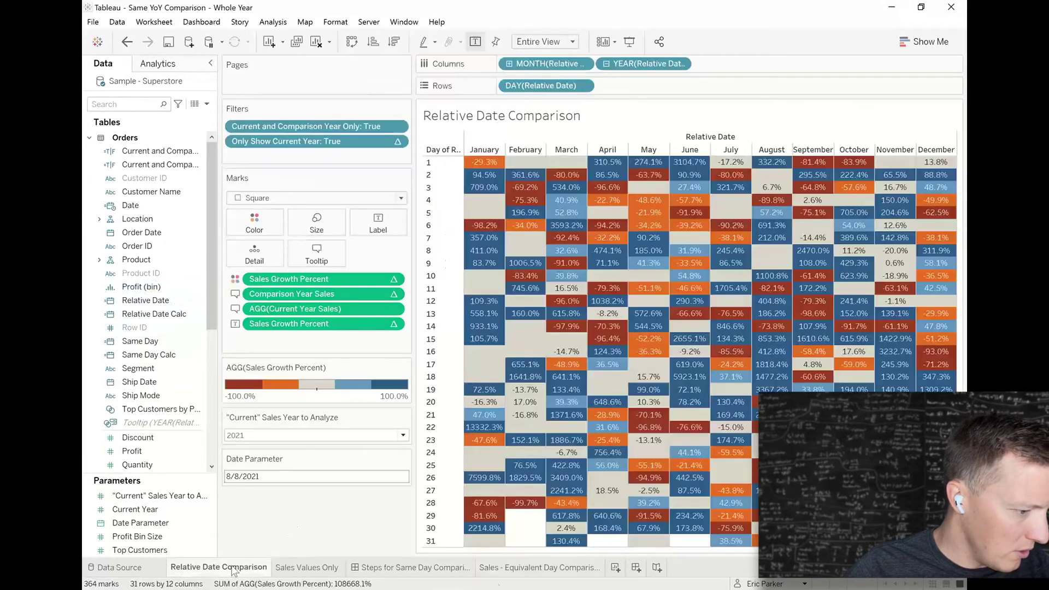
left_click(524, 569)
left_click_drag(139, 312, 570, 67)
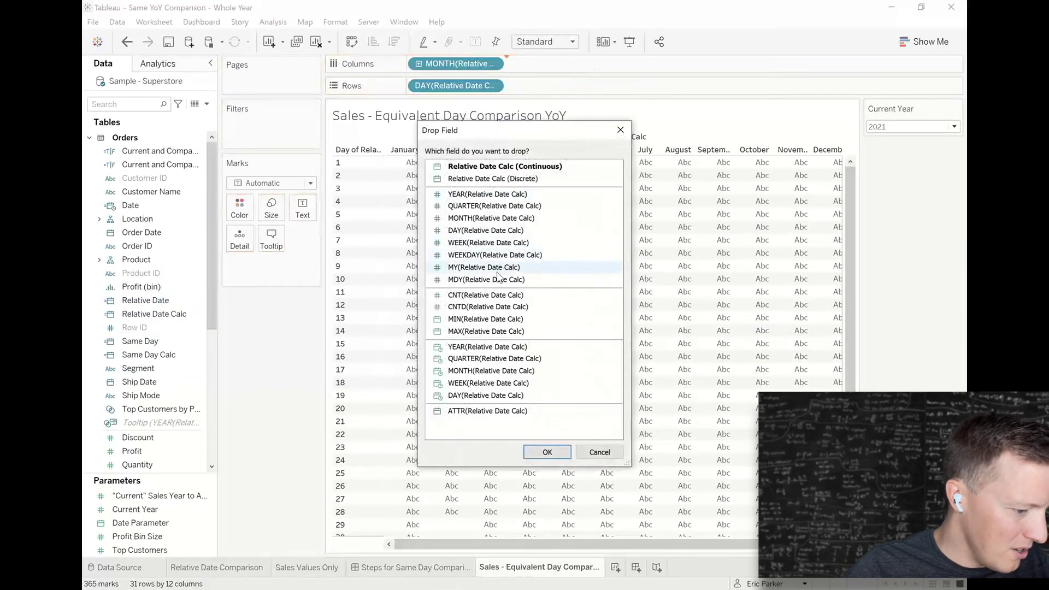
left_click(486, 195)
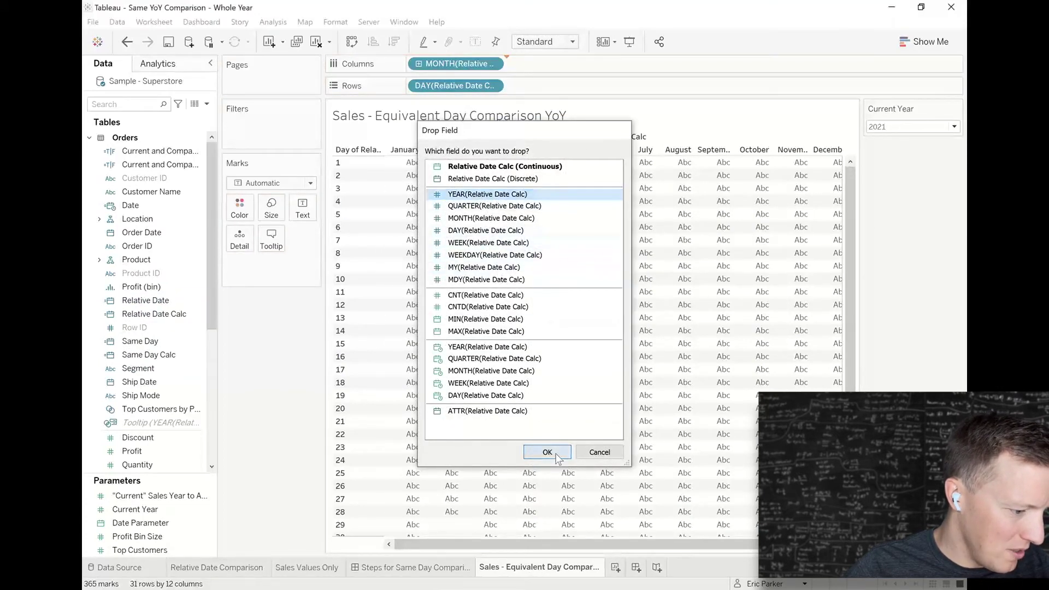
left_click(556, 455)
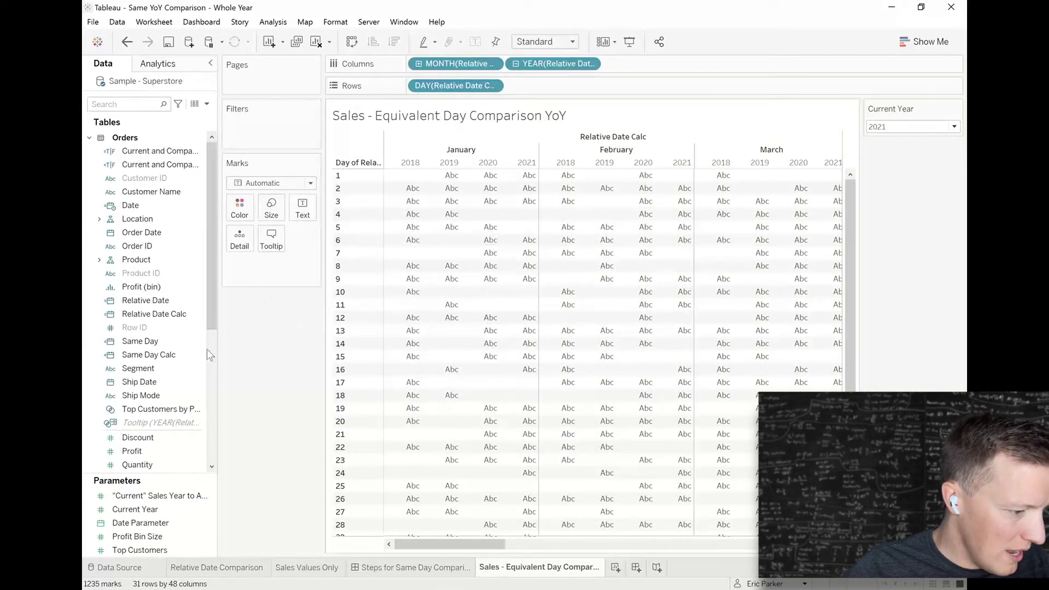
Step: Show Sales as the text marks in the view and look over the July to September values
left_click_drag(211, 286, 206, 420)
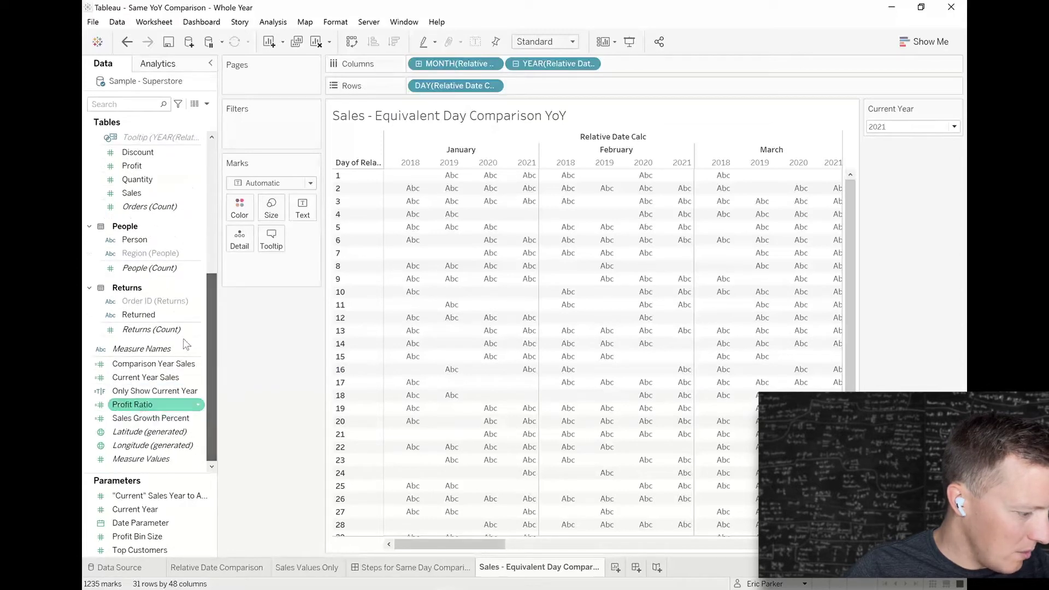
left_click_drag(132, 193, 301, 207)
left_click_drag(495, 546, 670, 548)
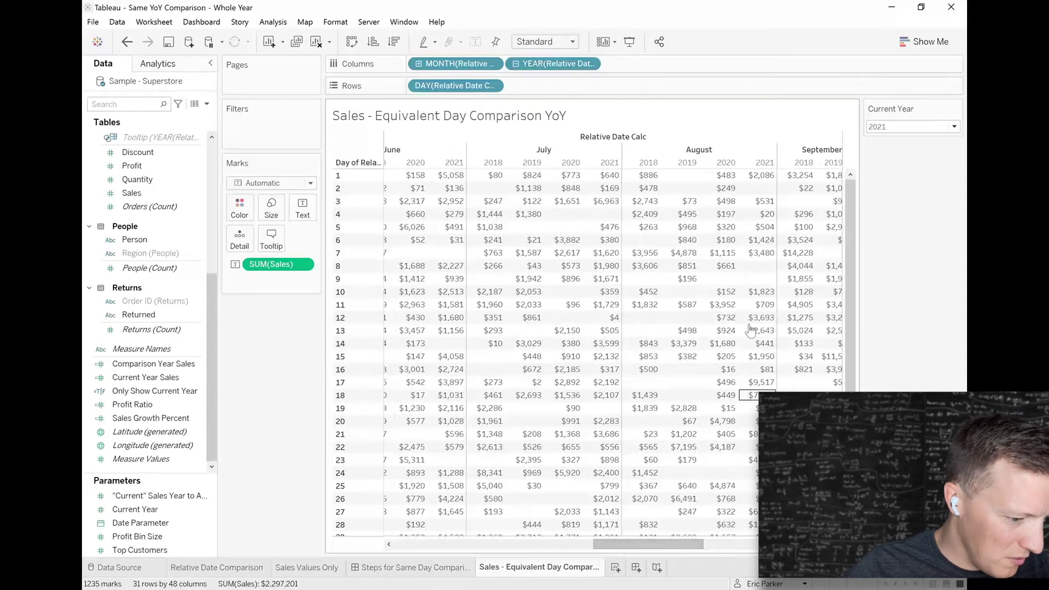
mouse_move(722, 259)
mouse_move(758, 263)
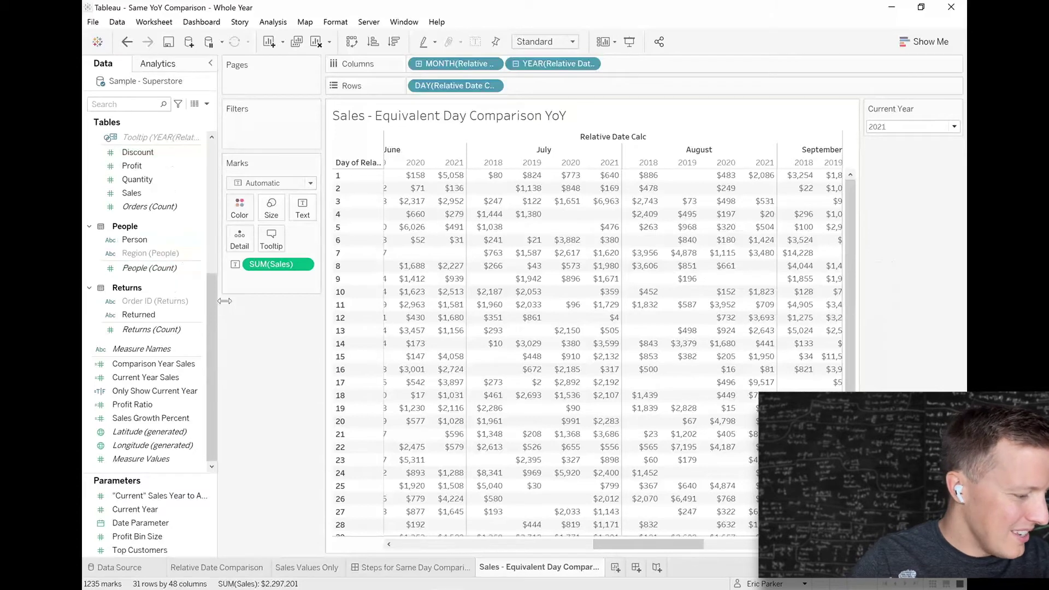
Step: Filter the sheet by Current and Comparison Year Only Filter, keeping only True
left_click_drag(214, 309, 327, 126)
left_click(403, 215)
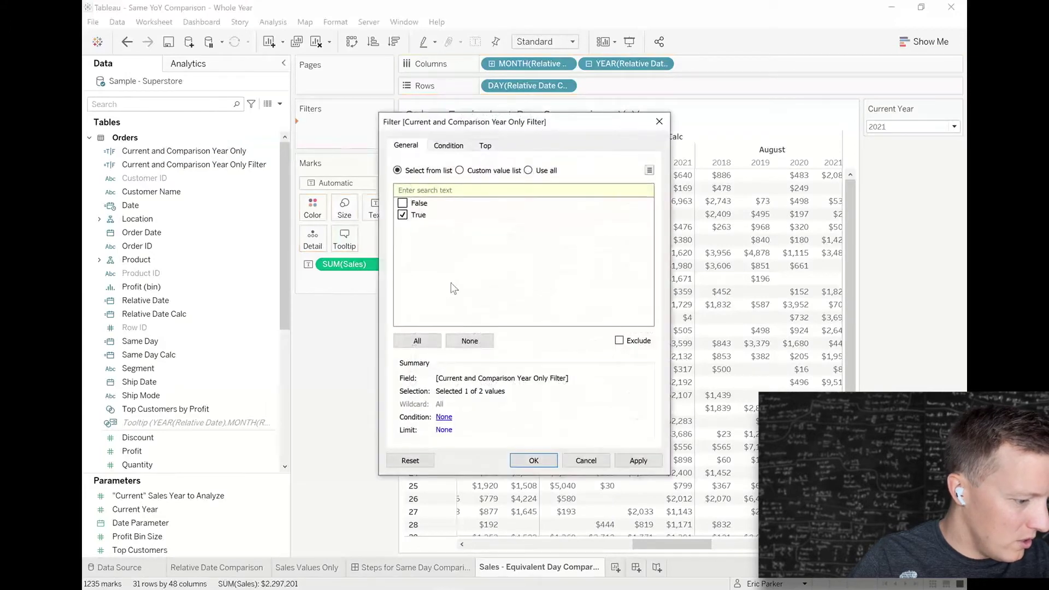
left_click(539, 462)
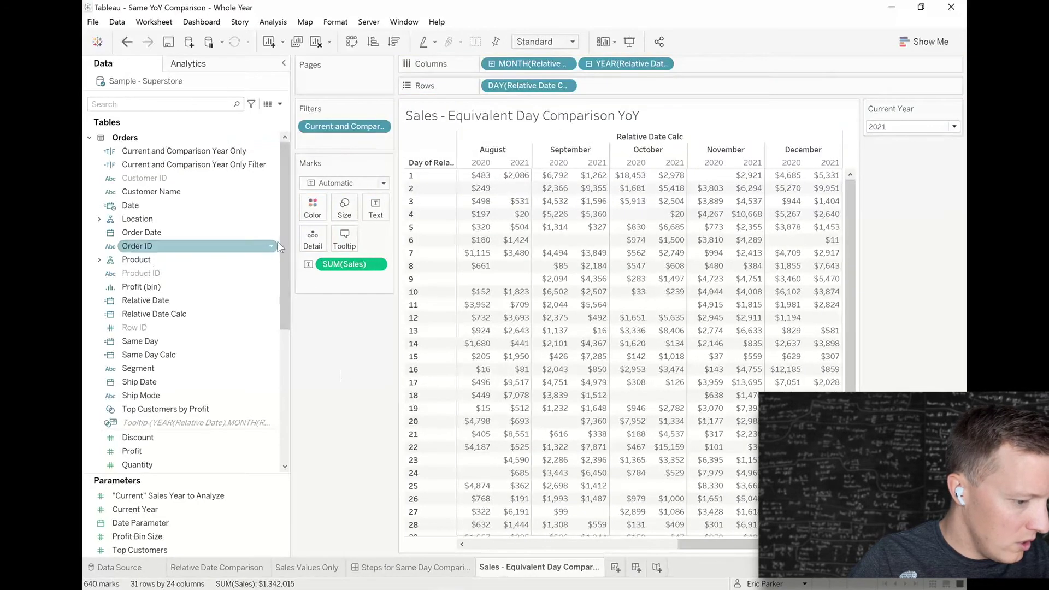
left_click_drag(290, 247, 244, 250)
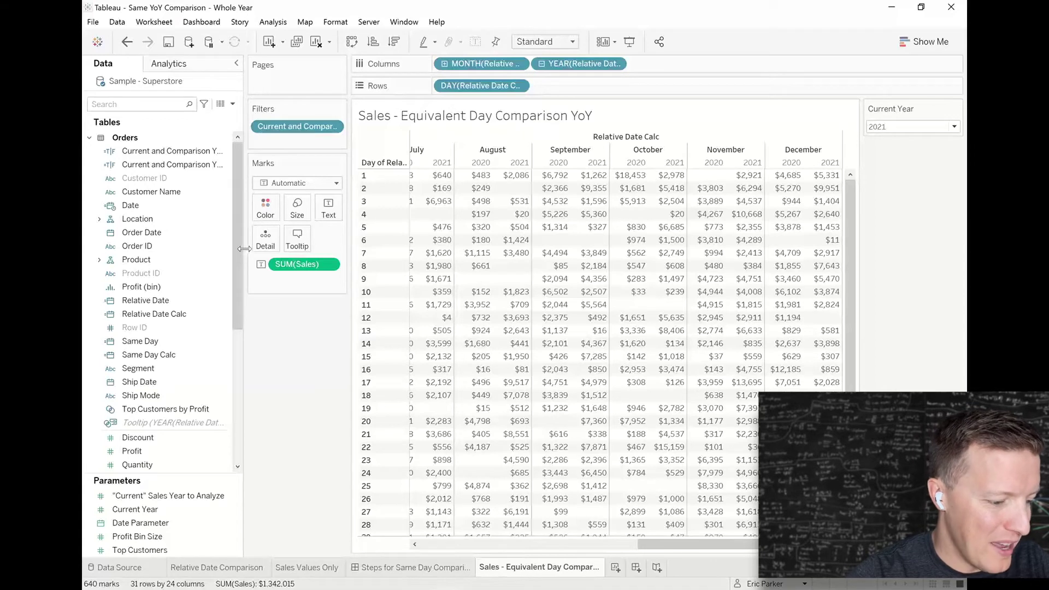
mouse_move(581, 191)
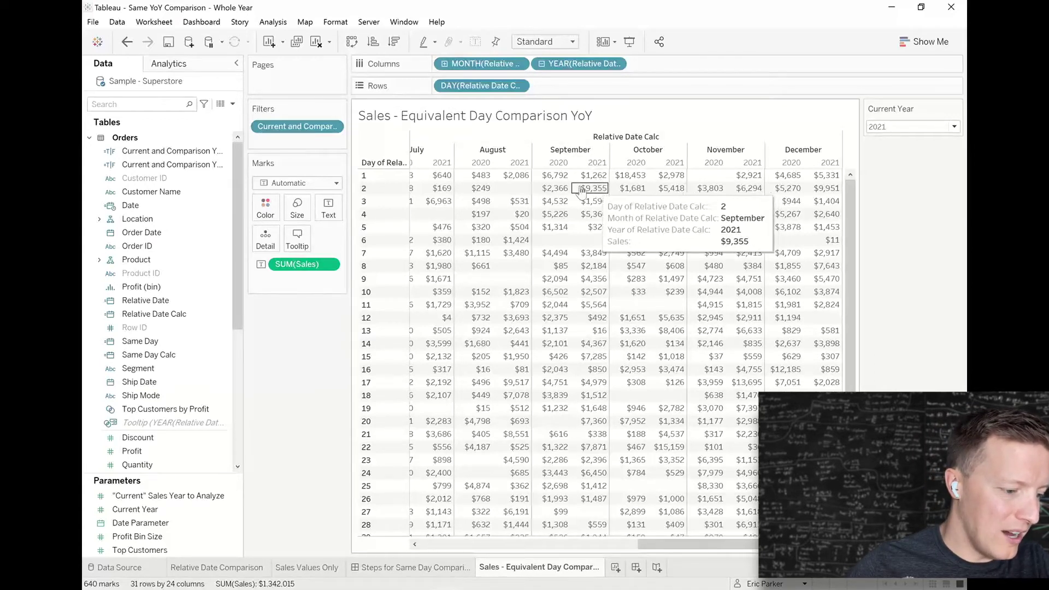
right_click(555, 164)
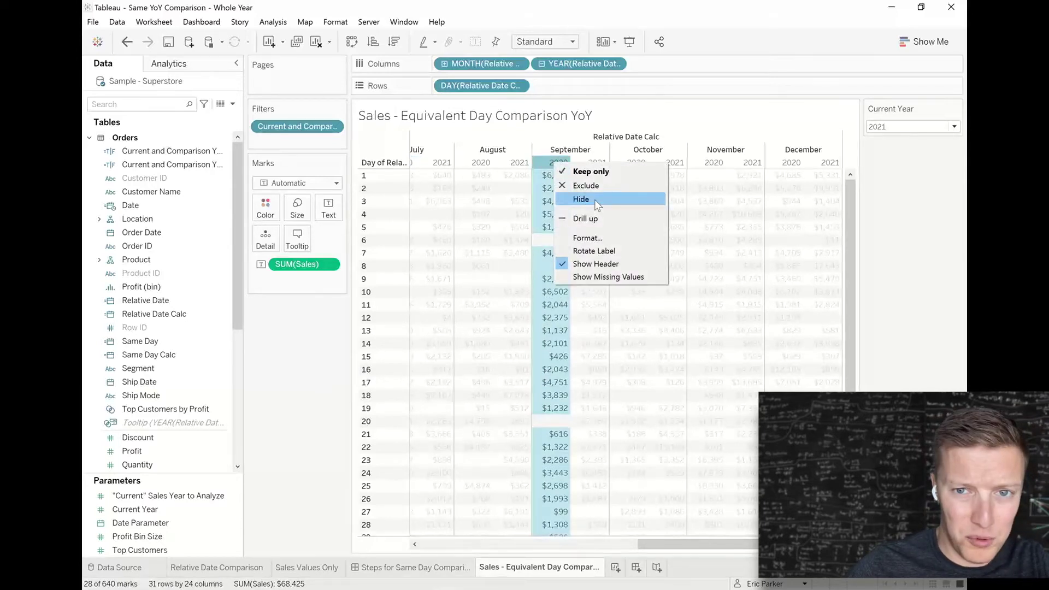
left_click(544, 164)
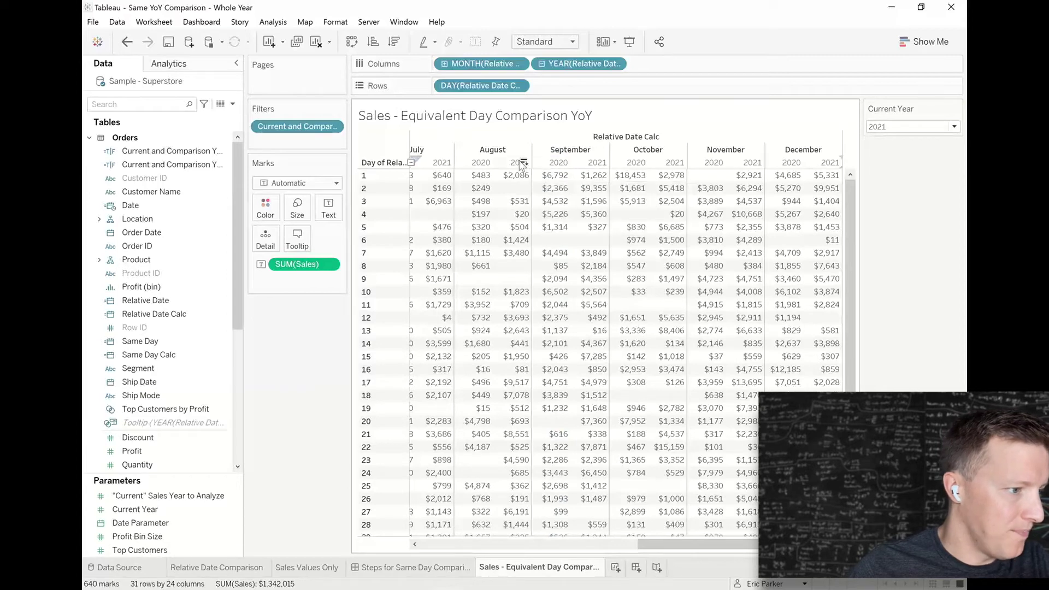
Step: Create a calculated field named Only Show Current Year Calc
left_click(232, 104)
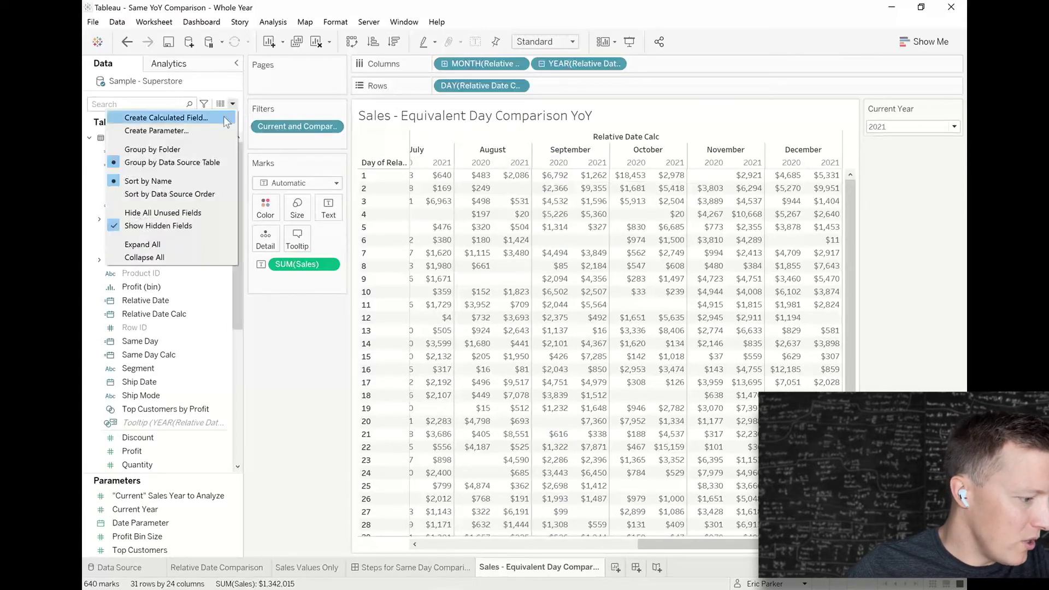
left_click(226, 116)
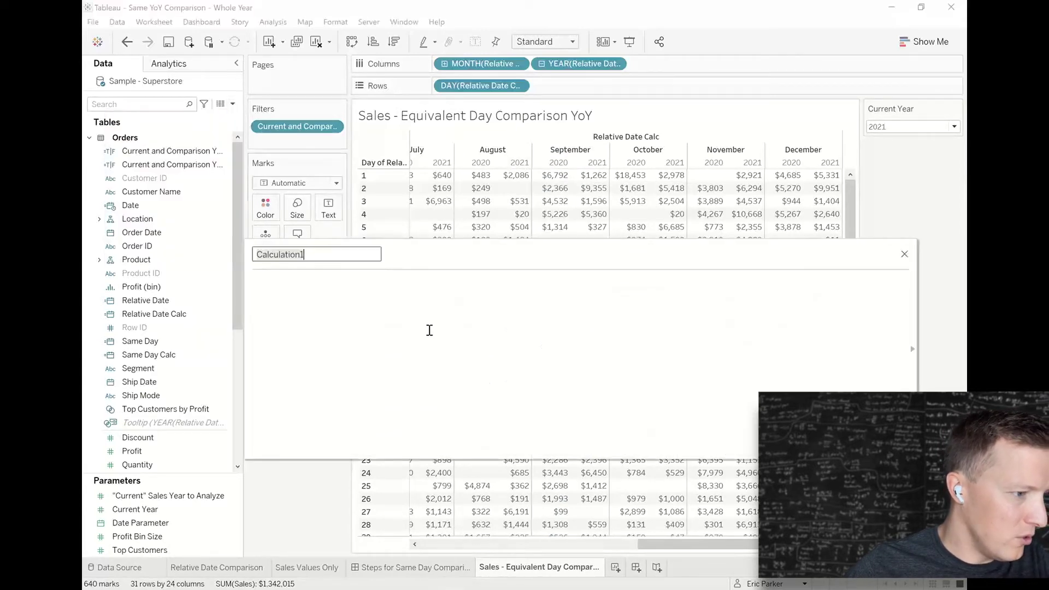
type("Only Show Current Year")
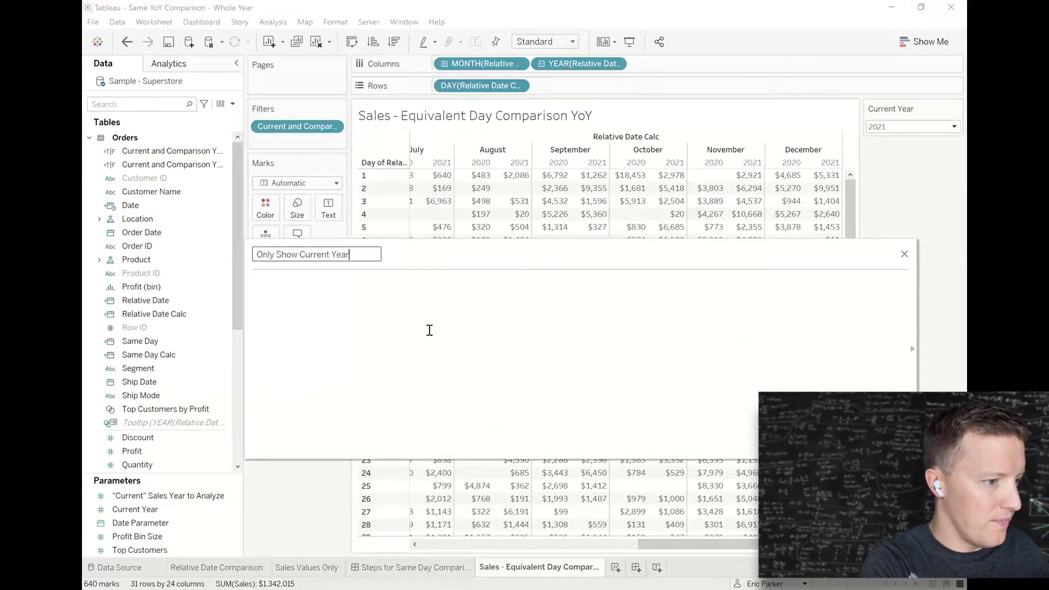
type(" Calc")
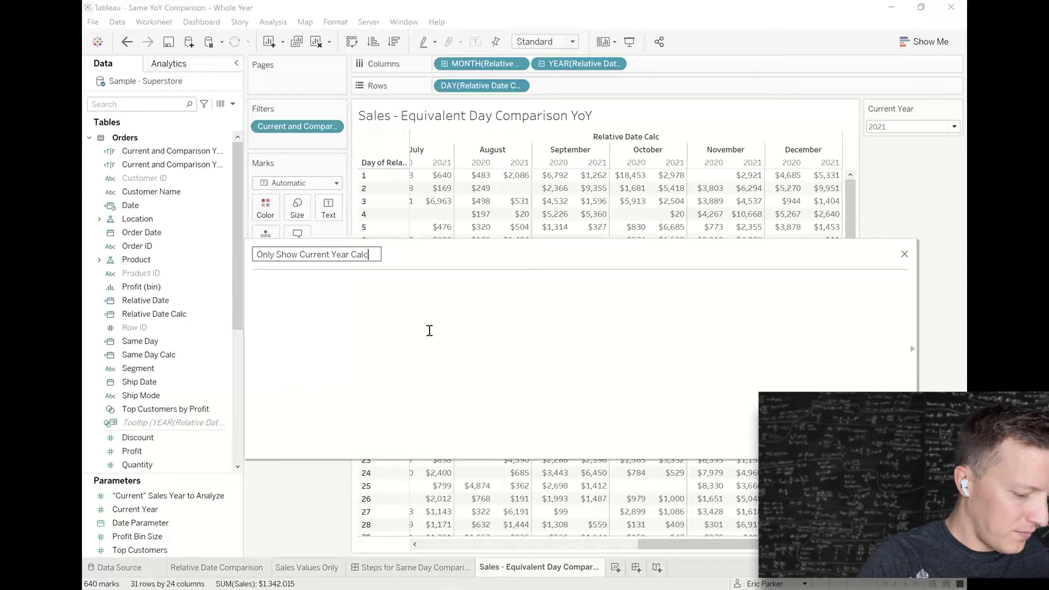
left_click(429, 331)
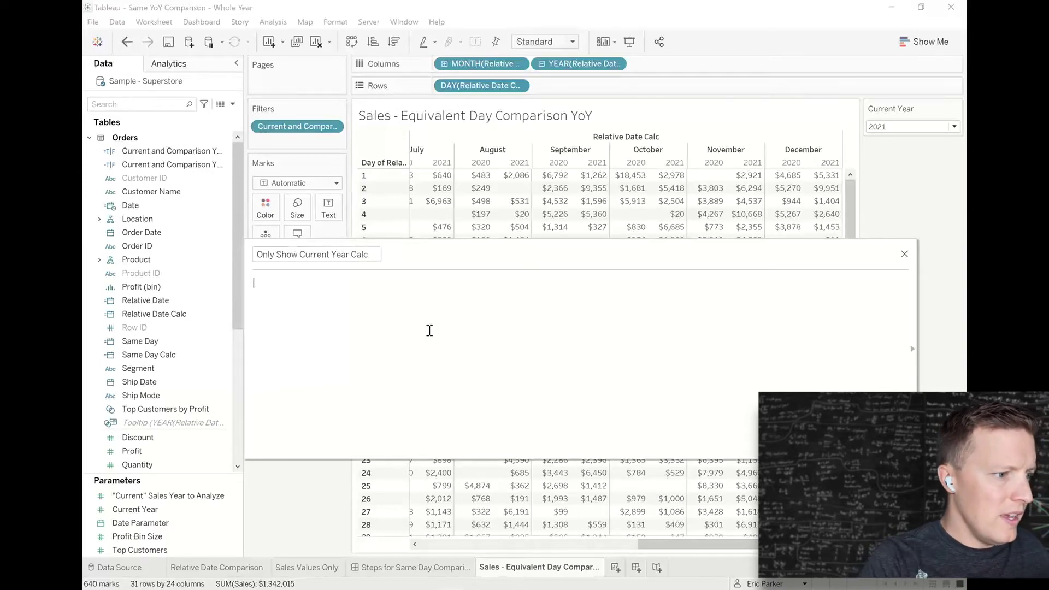
Step: Enter the formula LOOKUP(MIN(DATEPART('year',[Relative Date]))) = [Current Year] and save the field
type("LOOKUP(")
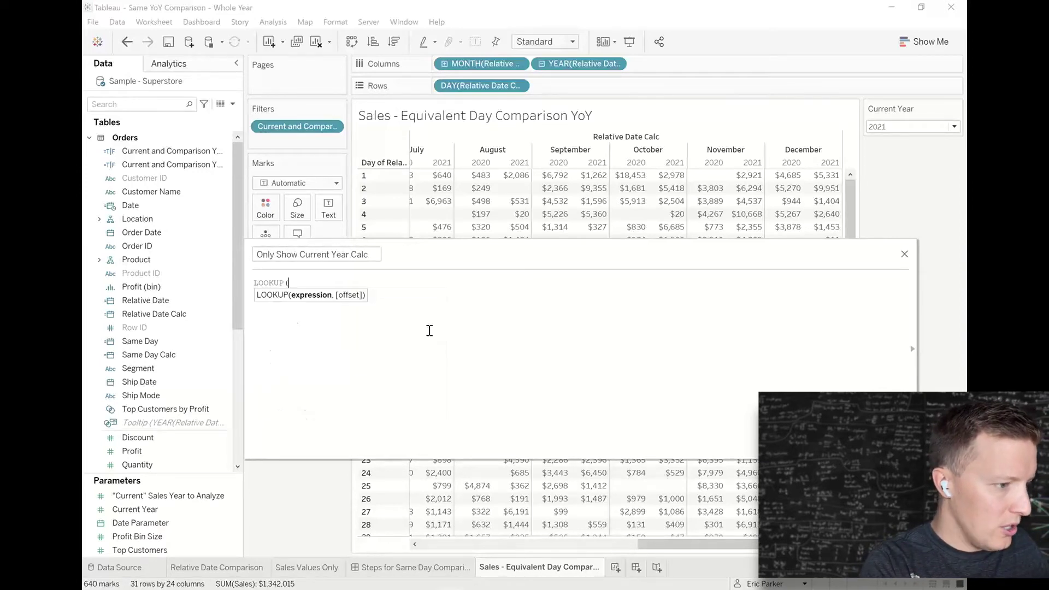
type("MIN(dat")
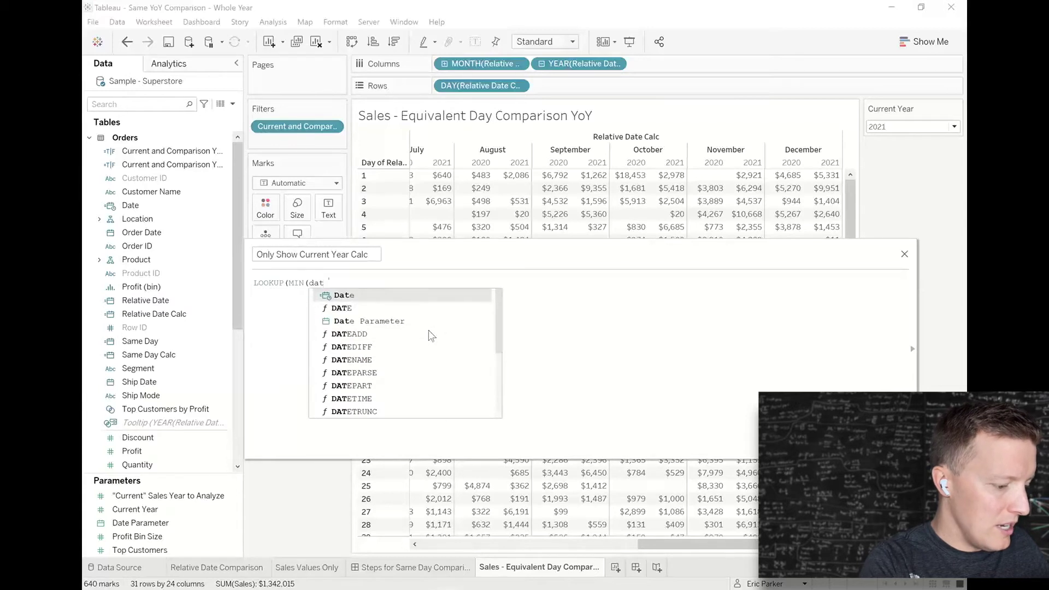
type("epar")
type("t")
key("Return")
key("BackSpace")
type("('year',")
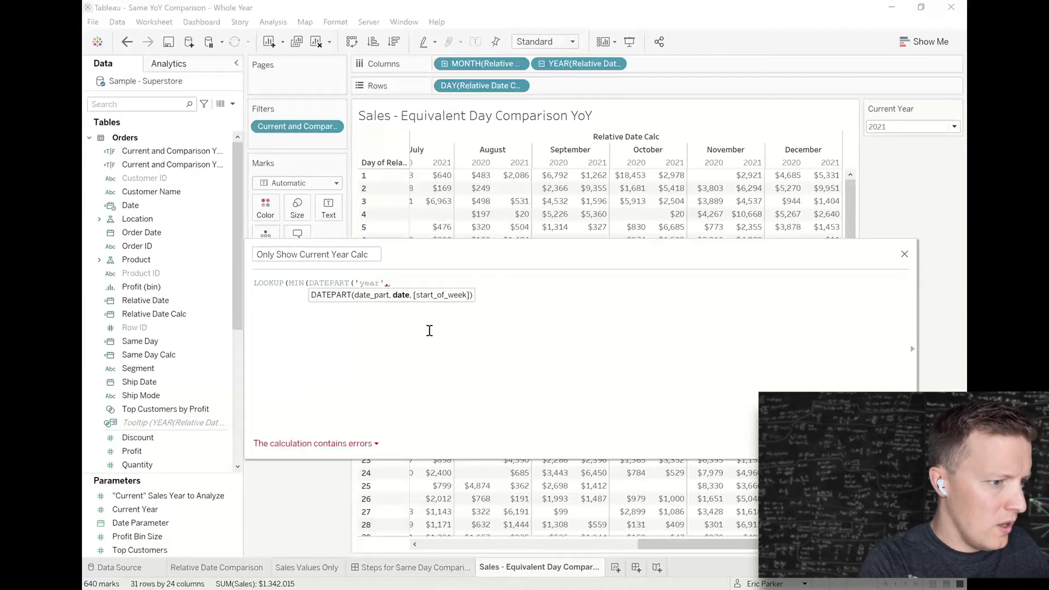
type("Rela")
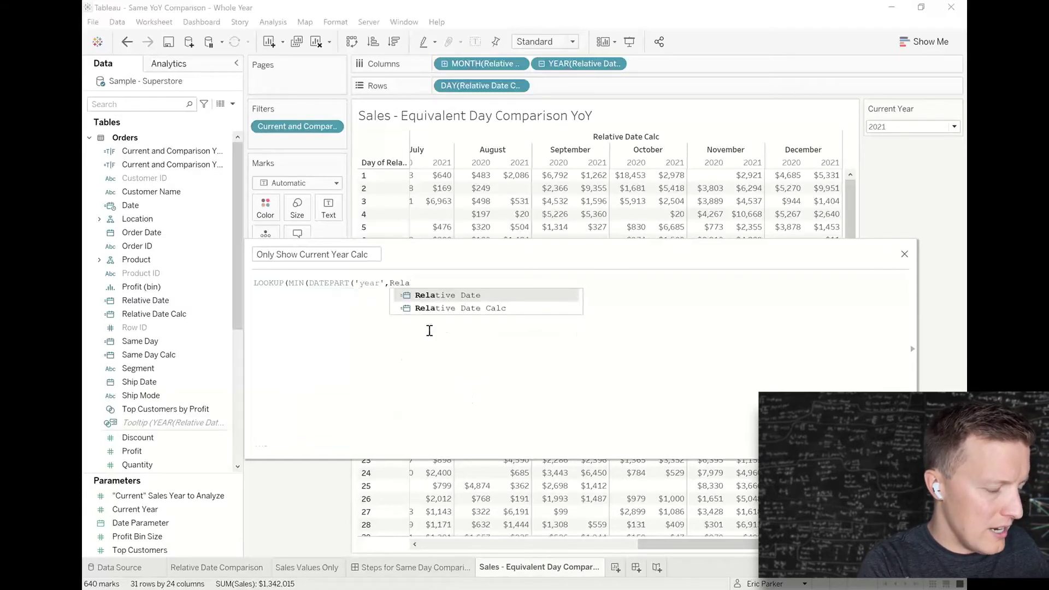
key("Return")
type("))")
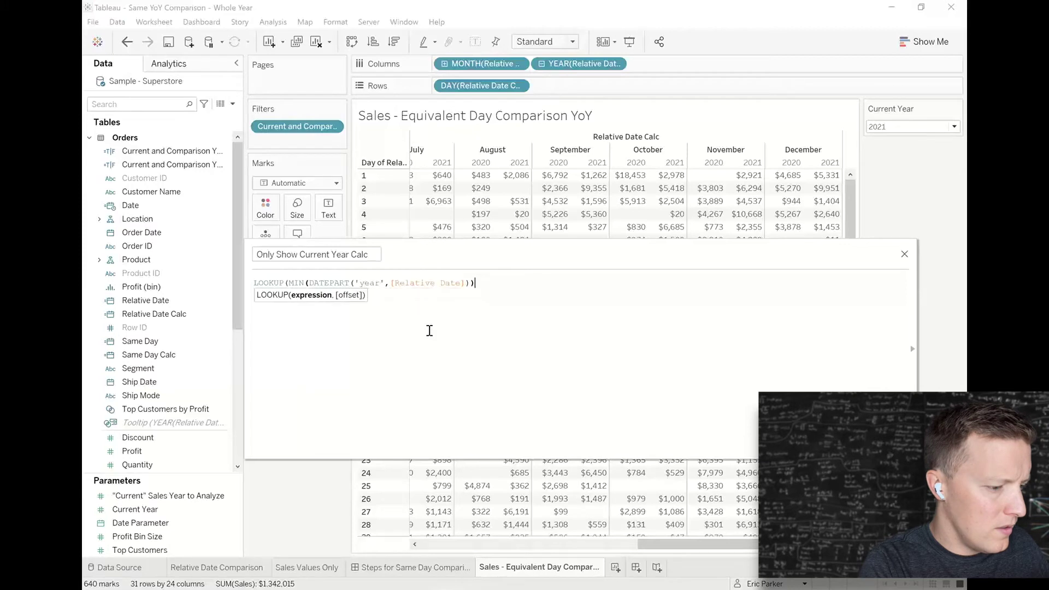
type(")")
type(" = [Curre")
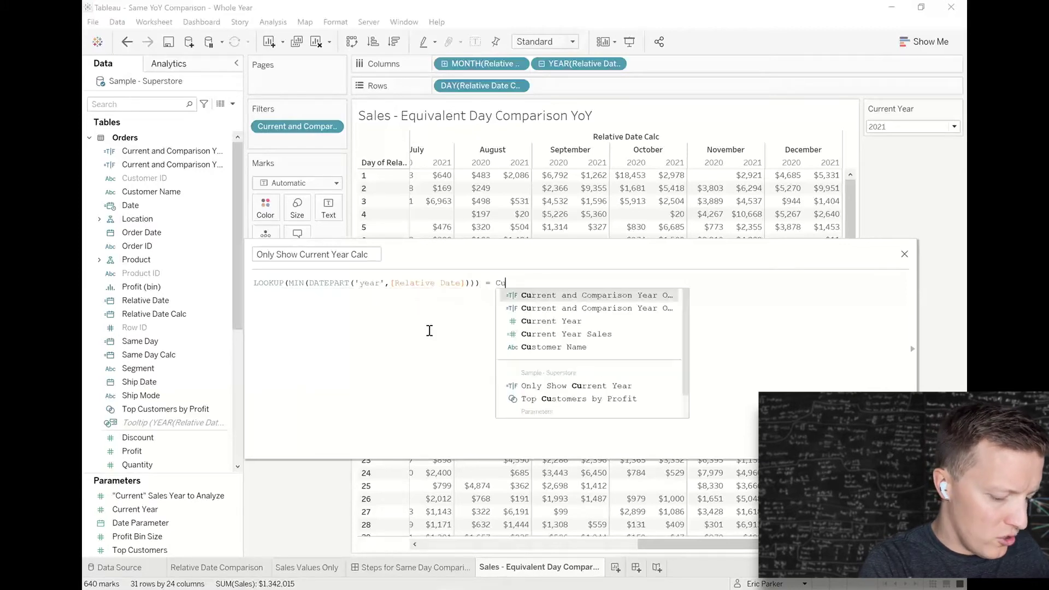
key("Return")
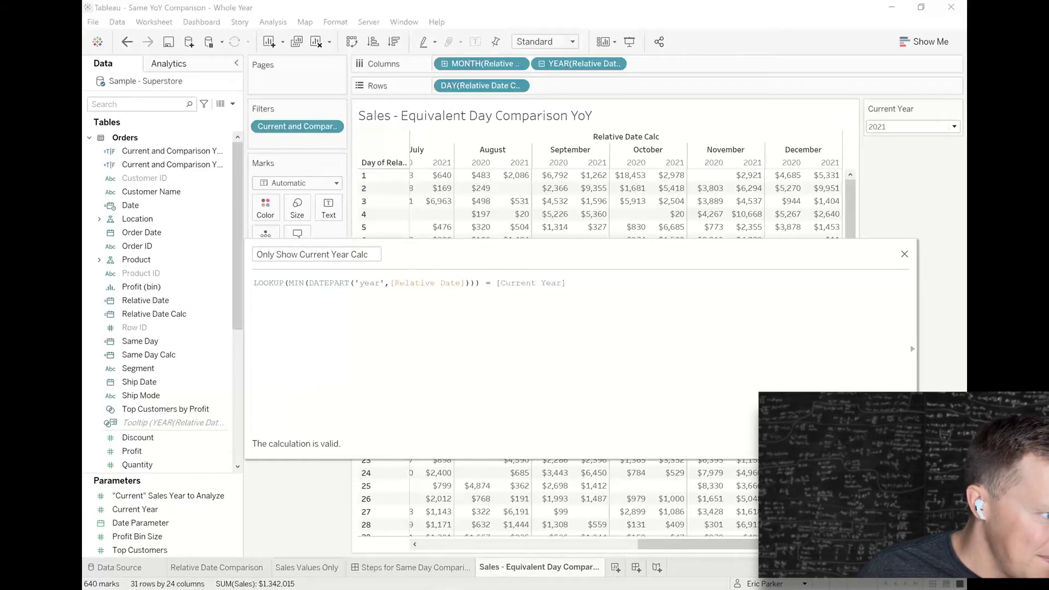
key("Return")
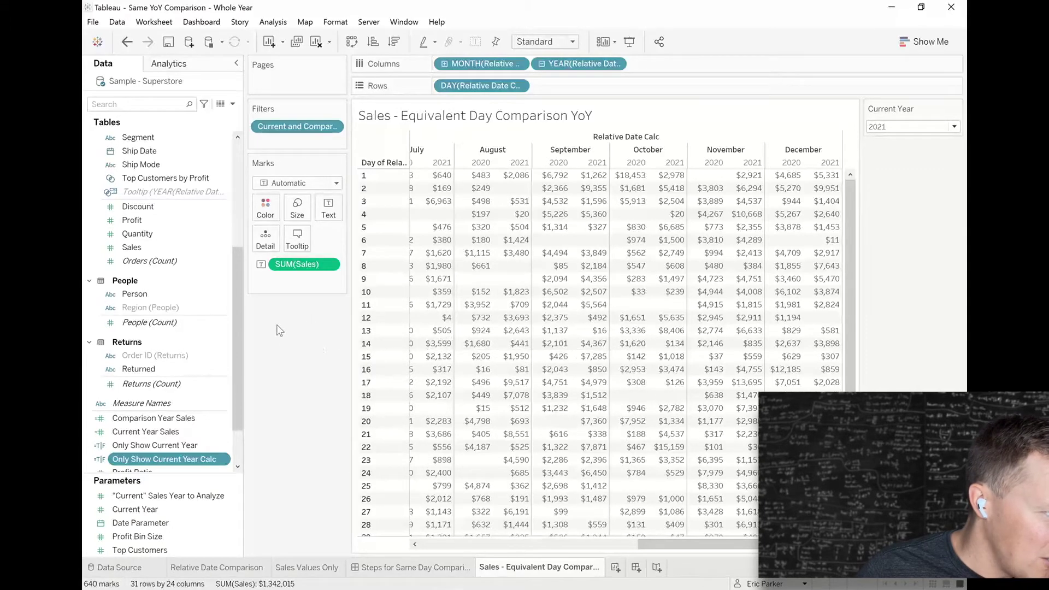
left_click(232, 104)
left_click(216, 121)
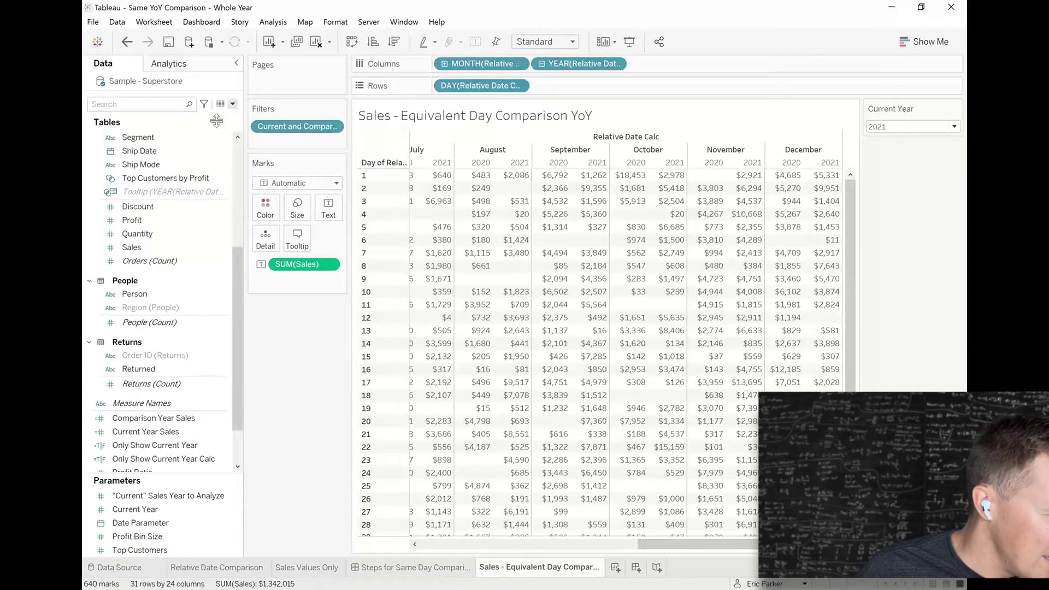
type("Sales G")
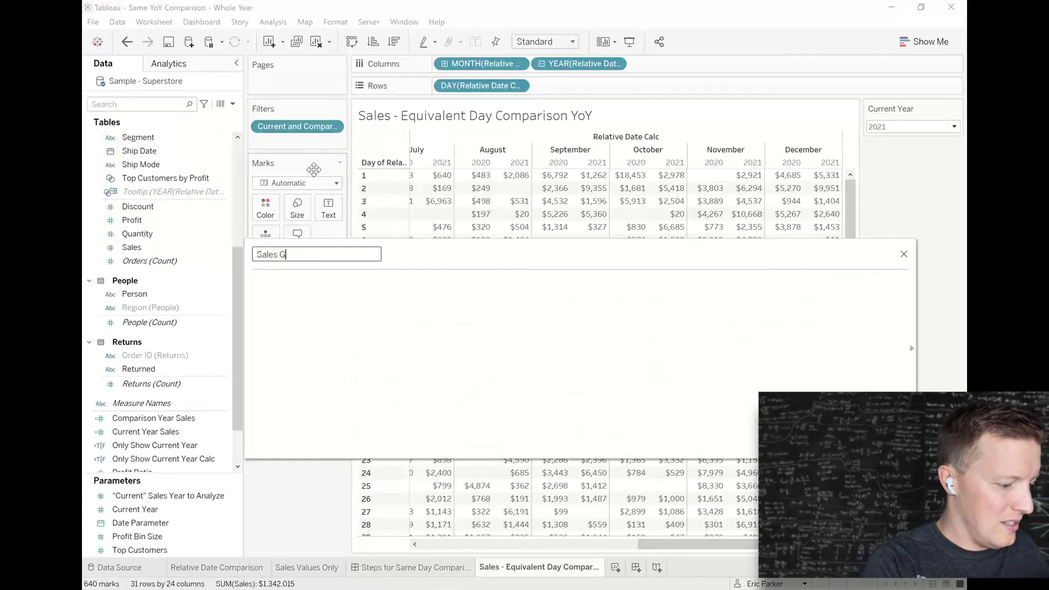
type("rowth Percent Calc")
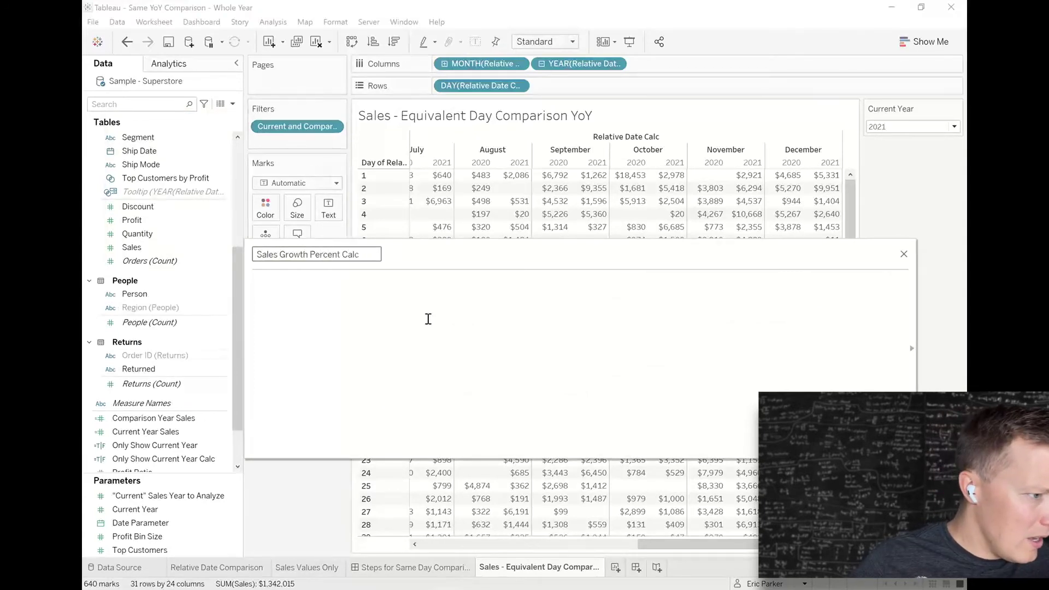
left_click(461, 301)
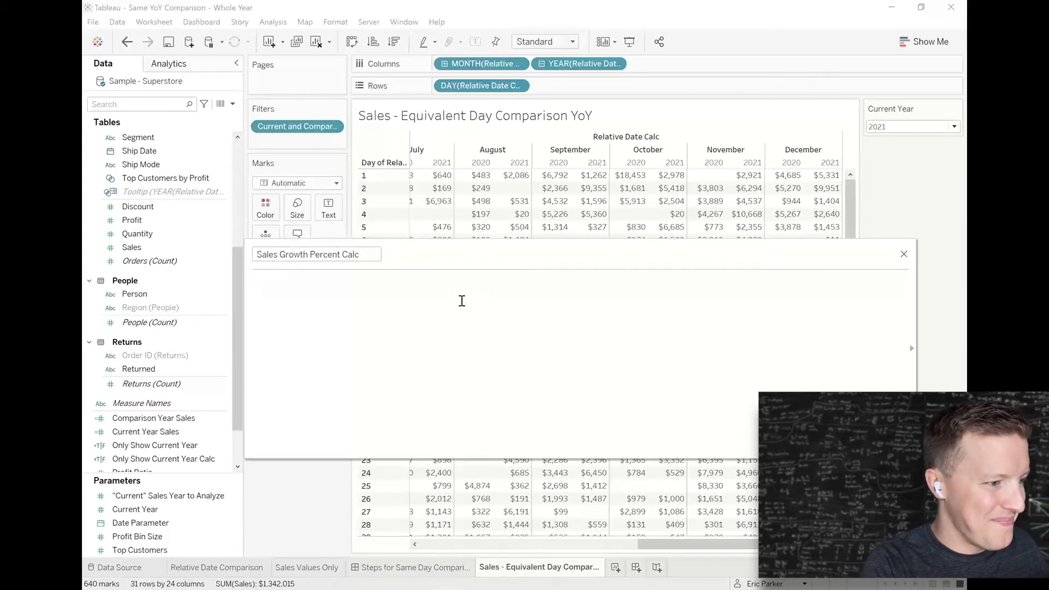
type("SUM")
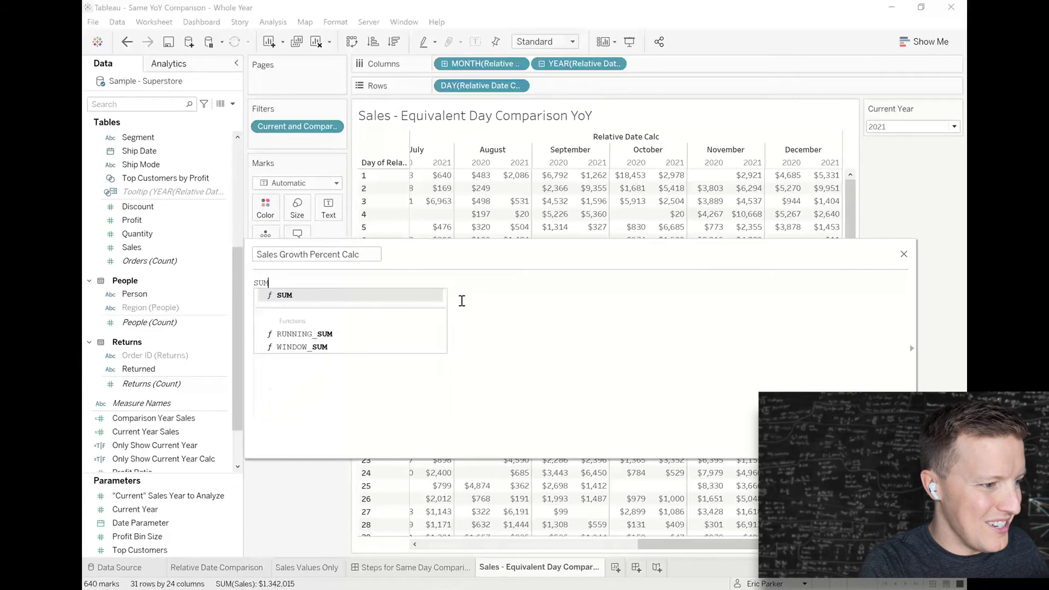
key("BackSpace")
key("BackSpace")
key("BackSpace")
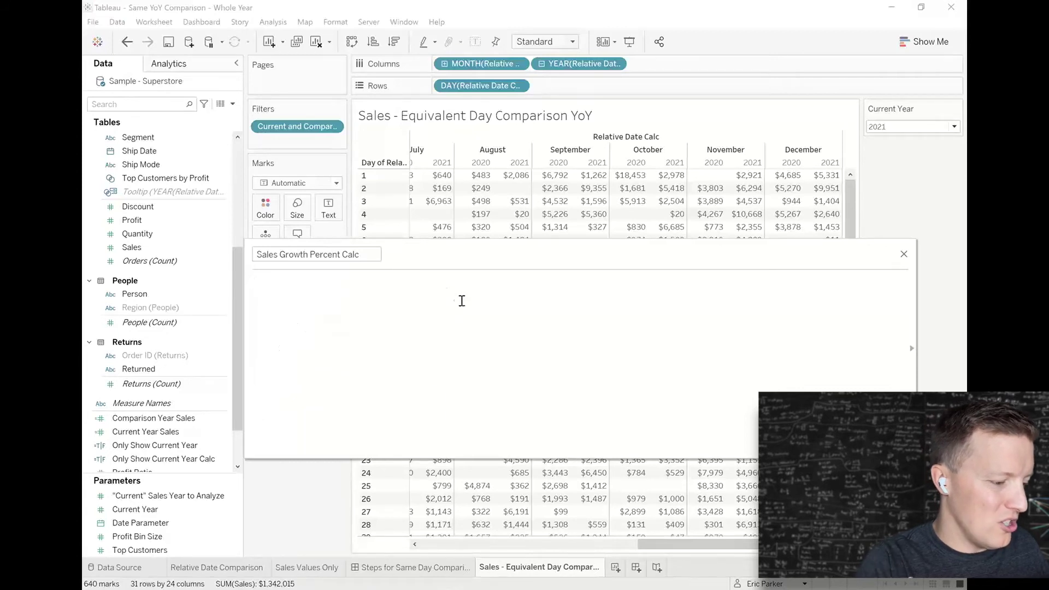
left_click(904, 254)
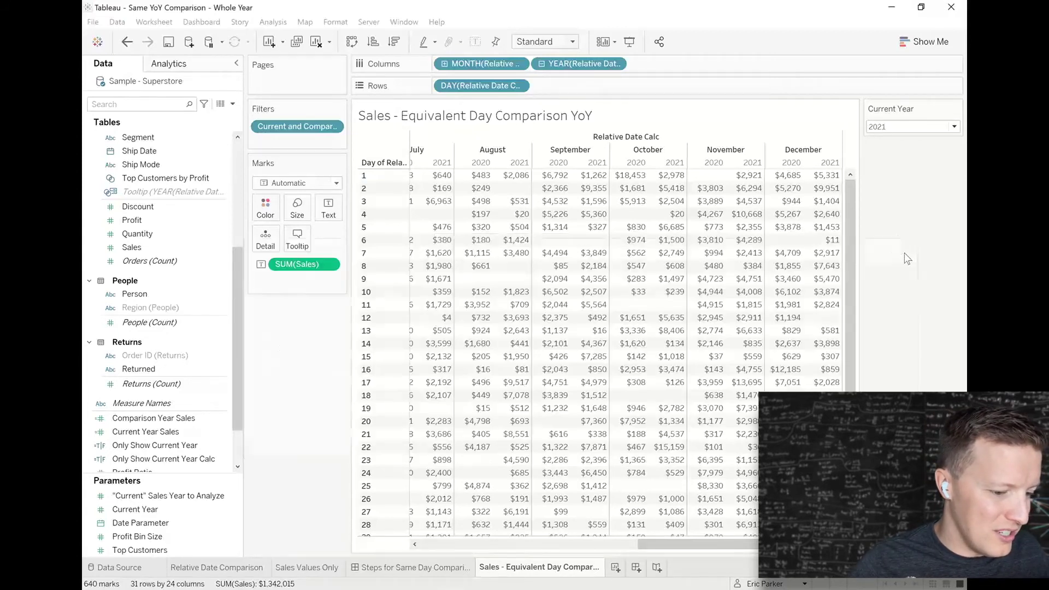
Step: Add a Percent Difference From table calculation to SUM(Sales), computed using Pane (across), and look over the monthly results
right_click(304, 263)
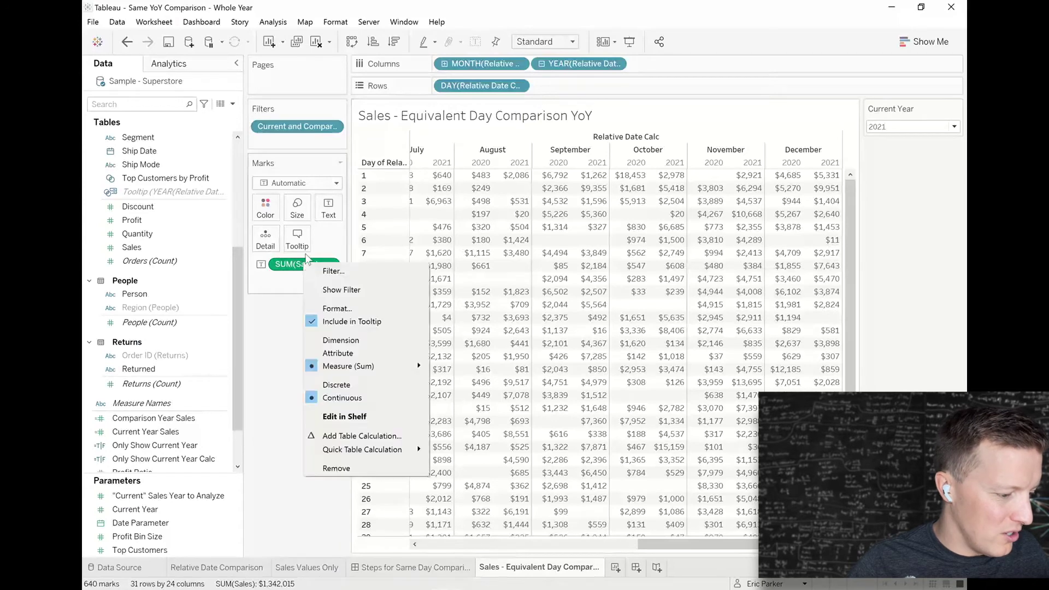
mouse_move(389, 453)
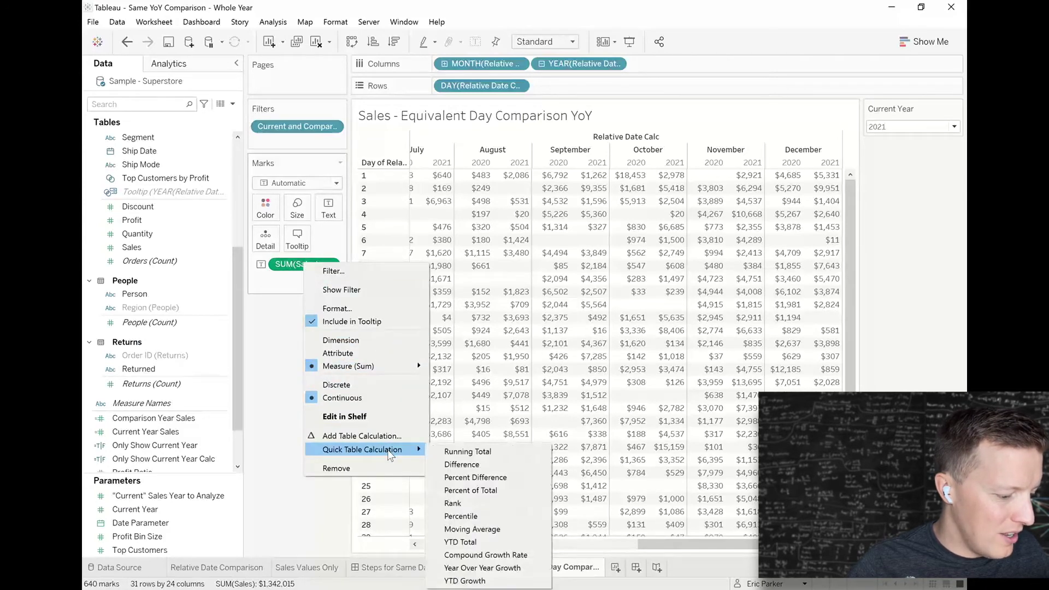
left_click(386, 435)
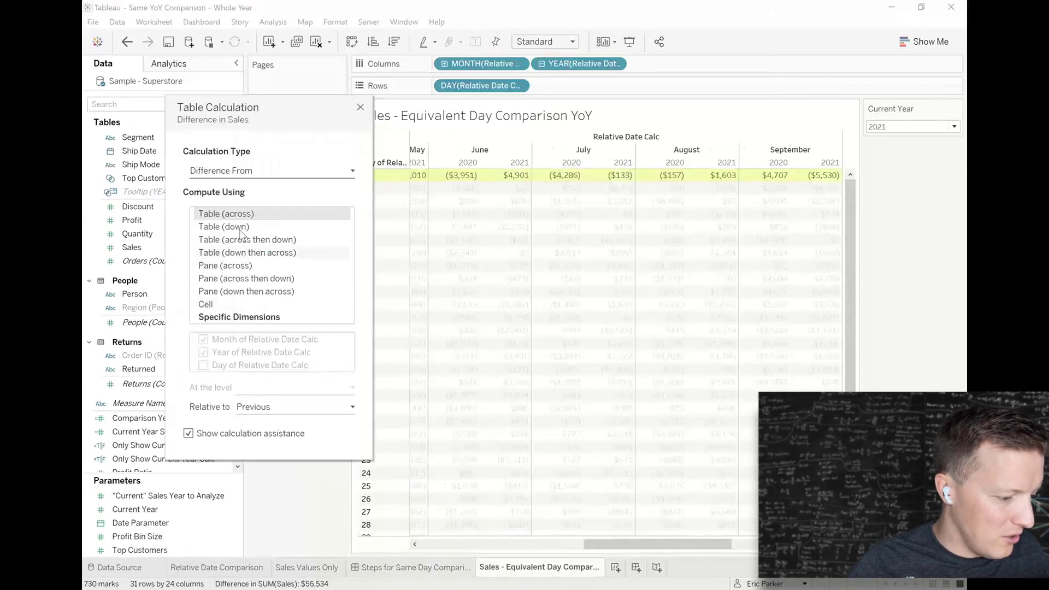
left_click(250, 172)
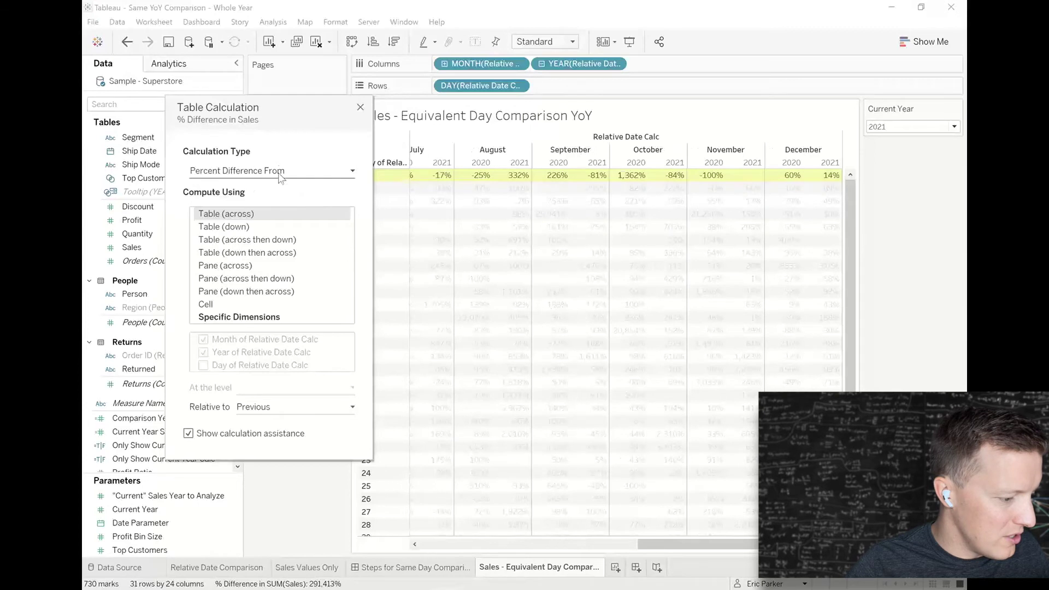
left_click_drag(277, 107, 224, 148)
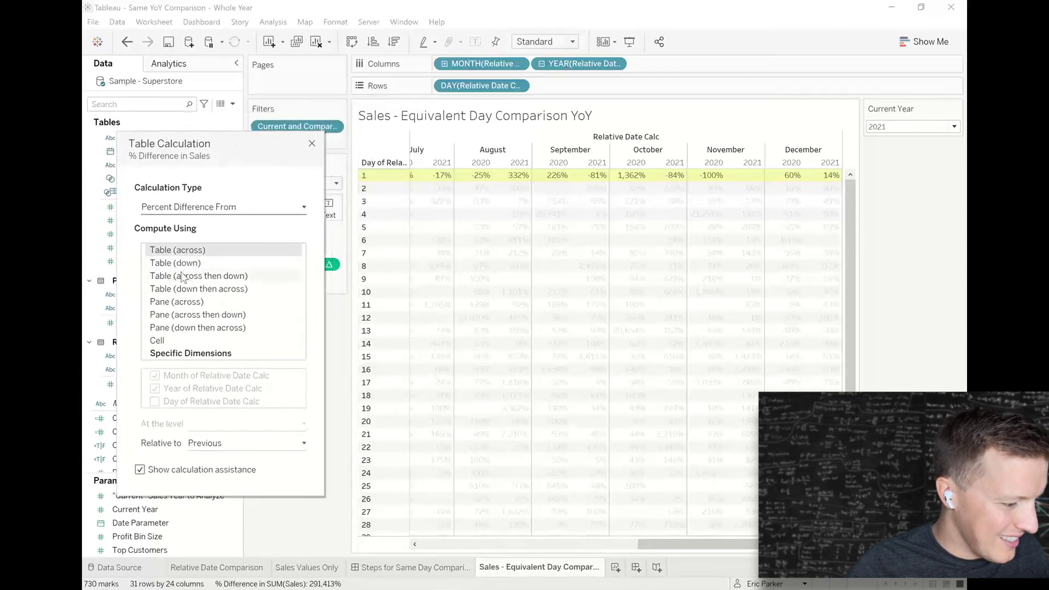
left_click(180, 301)
left_click_drag(751, 542, 488, 535)
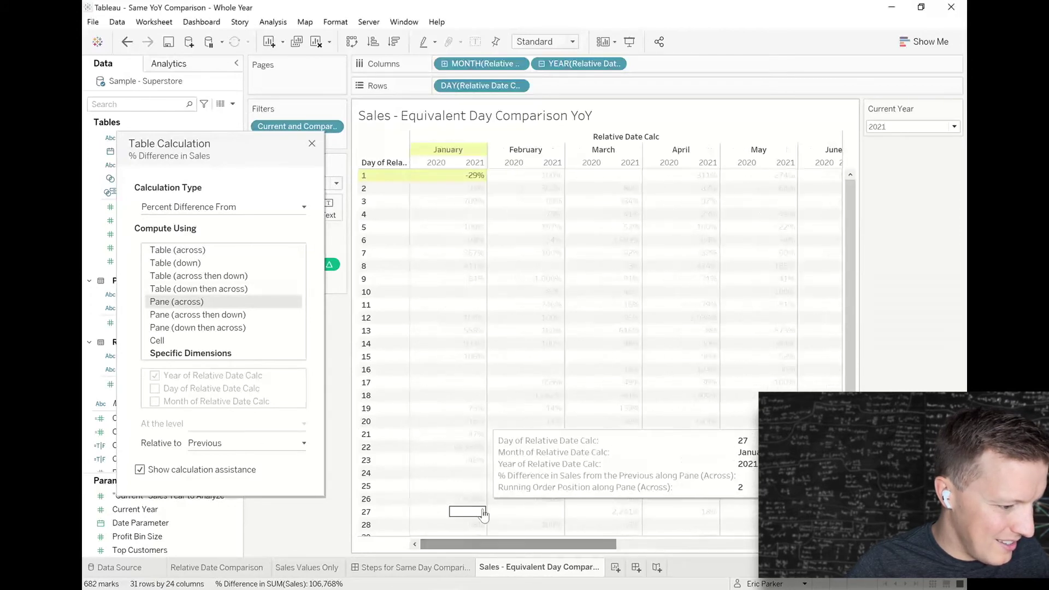
left_click(313, 143)
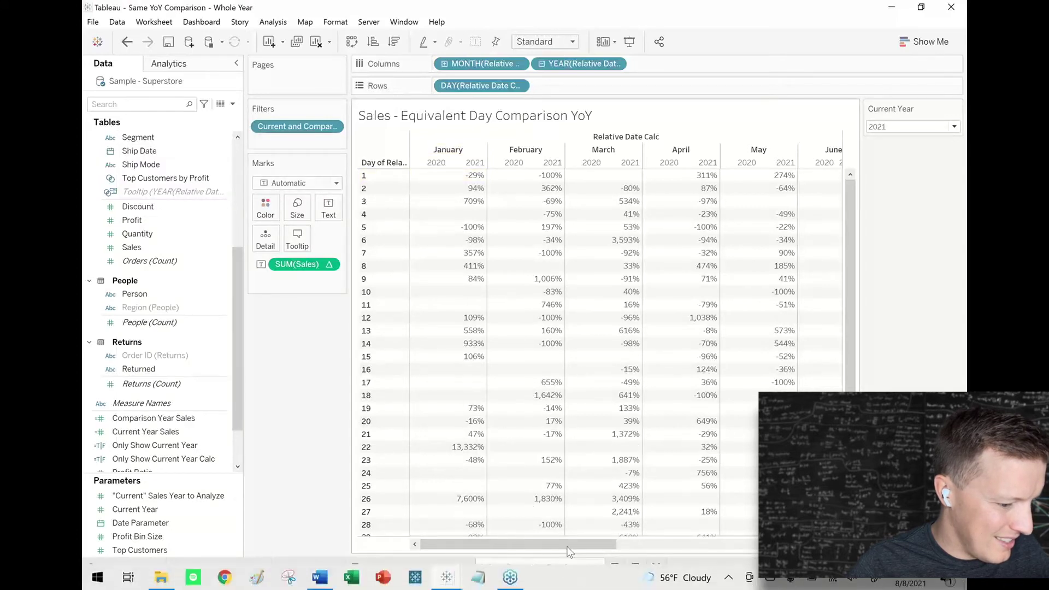
left_click_drag(566, 542, 738, 539)
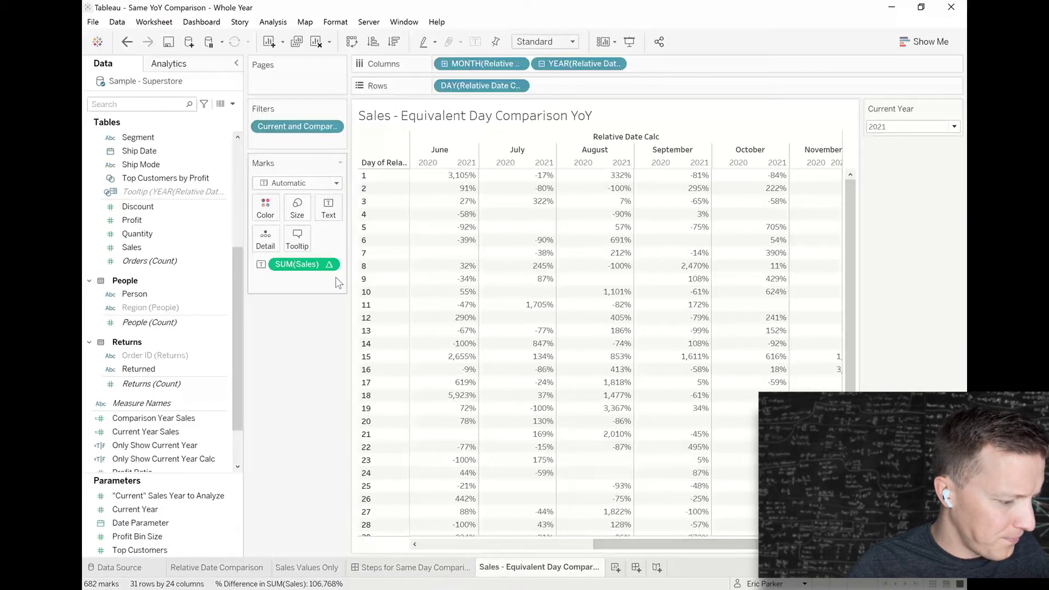
Step: Save the Sales table calculation from the marks as a reusable data field named Sales % Difference Calculation
mouse_move(308, 267)
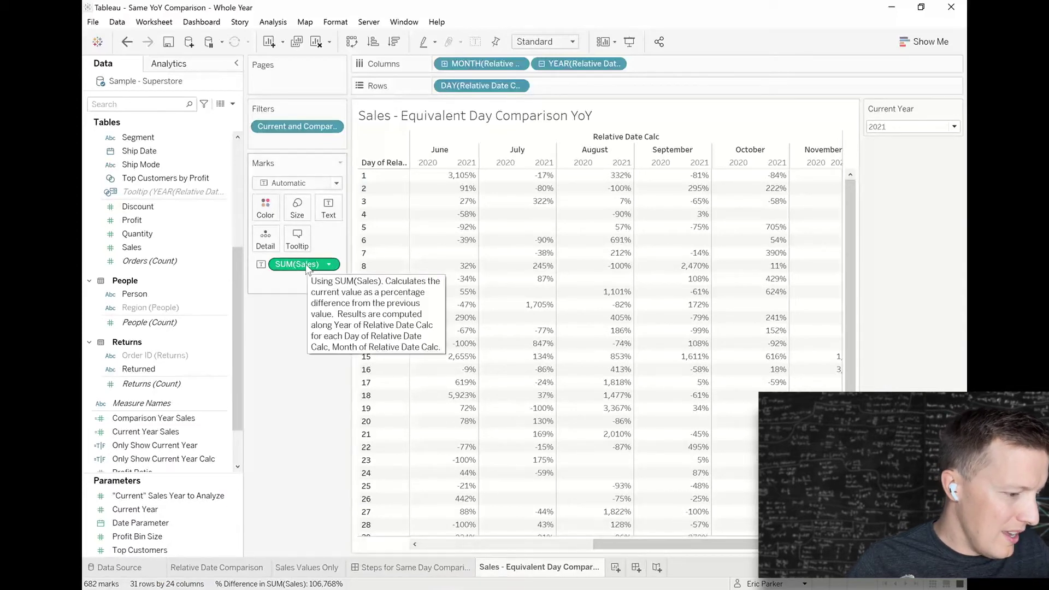
left_click_drag(308, 264, 162, 450)
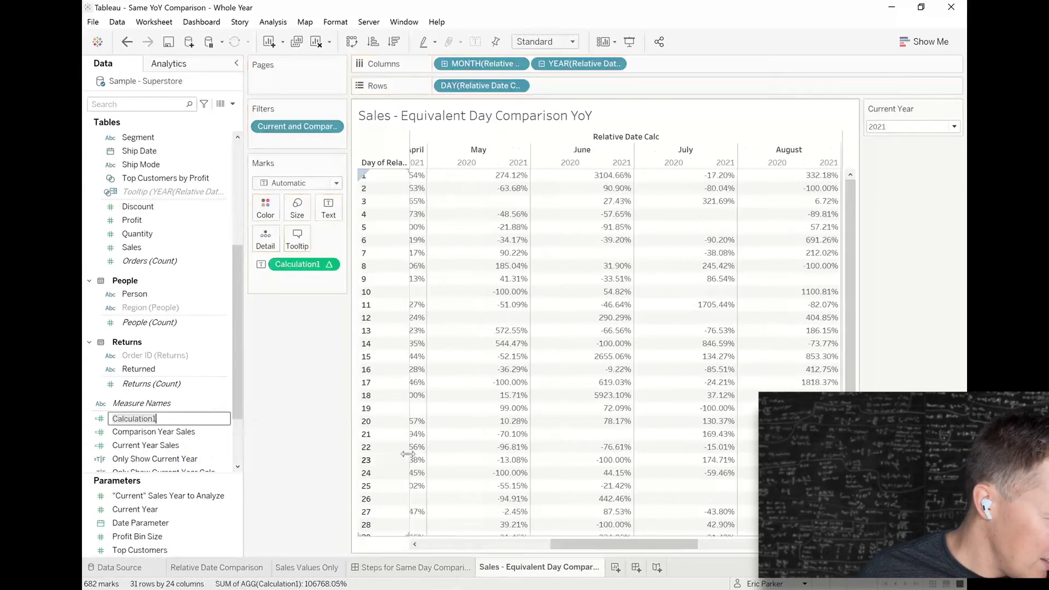
type("Sales % Difference Calc")
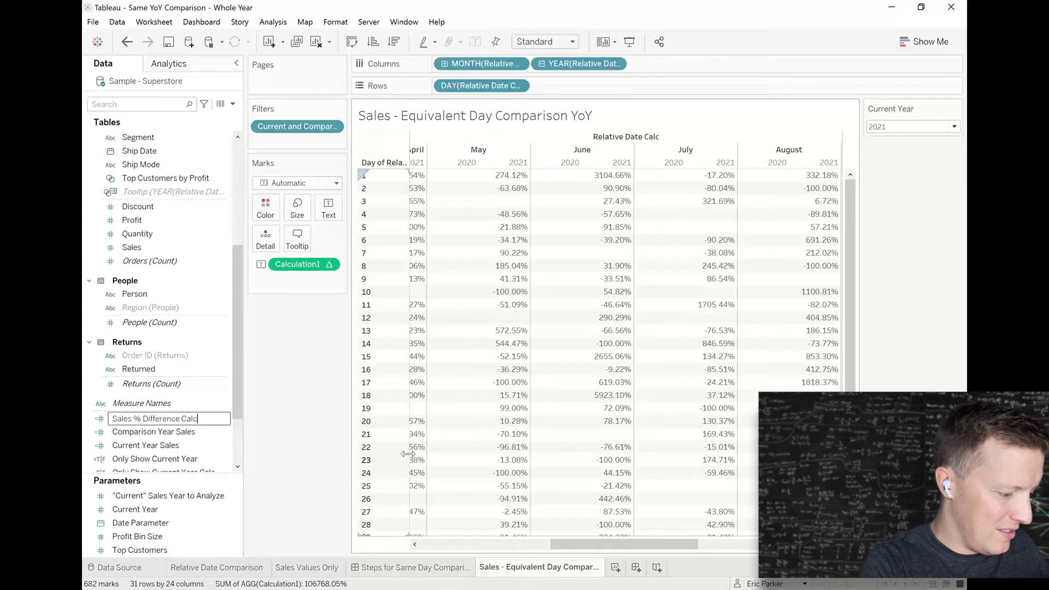
type("ulation")
key("Return")
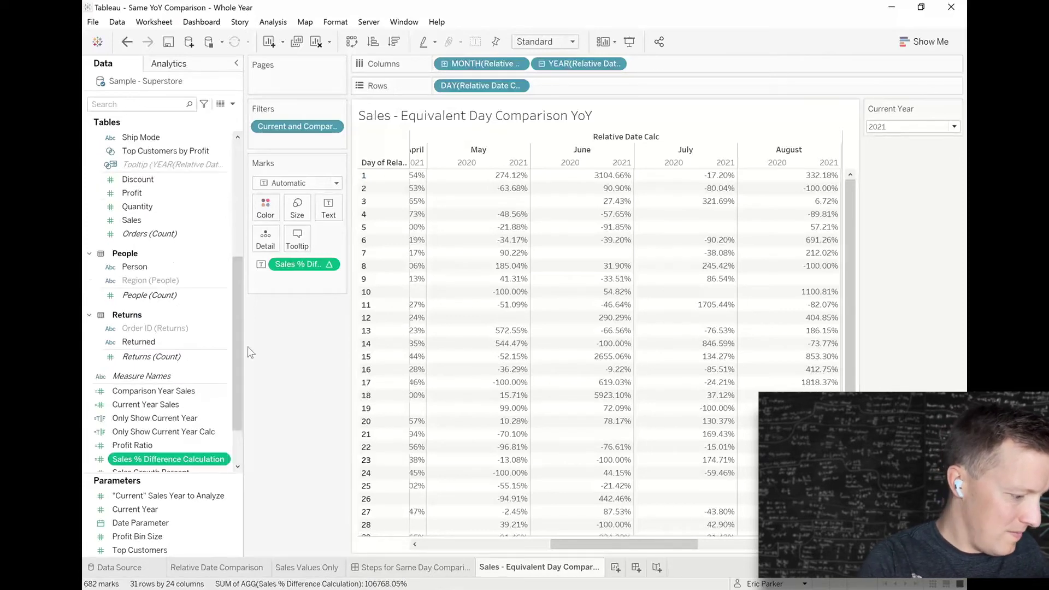
Step: Set the default number format of Sales % Difference Calculation to Percentage with 0 decimal places
right_click(164, 460)
mouse_move(218, 387)
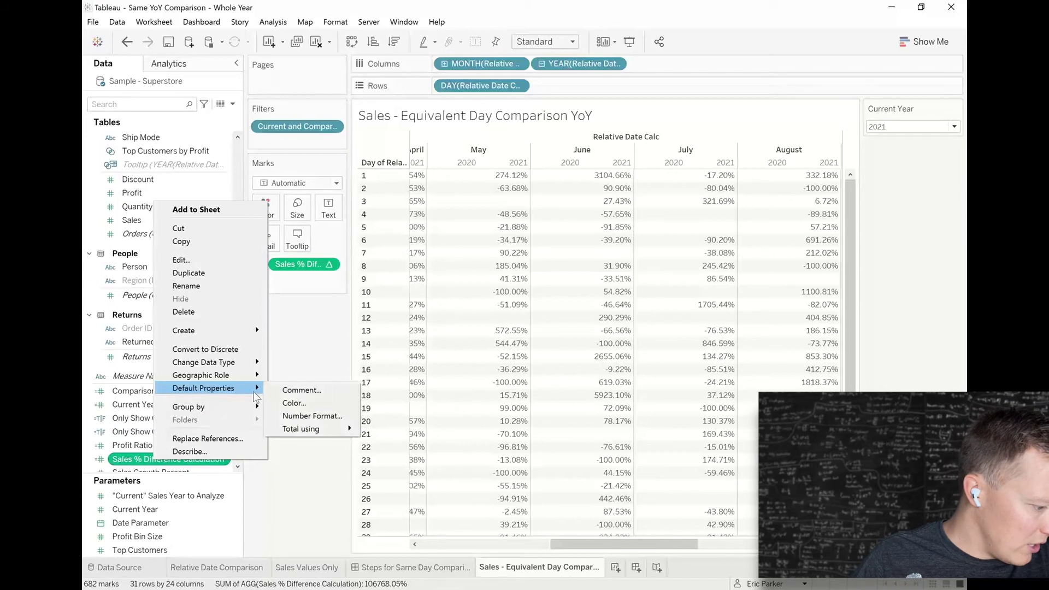
left_click(308, 416)
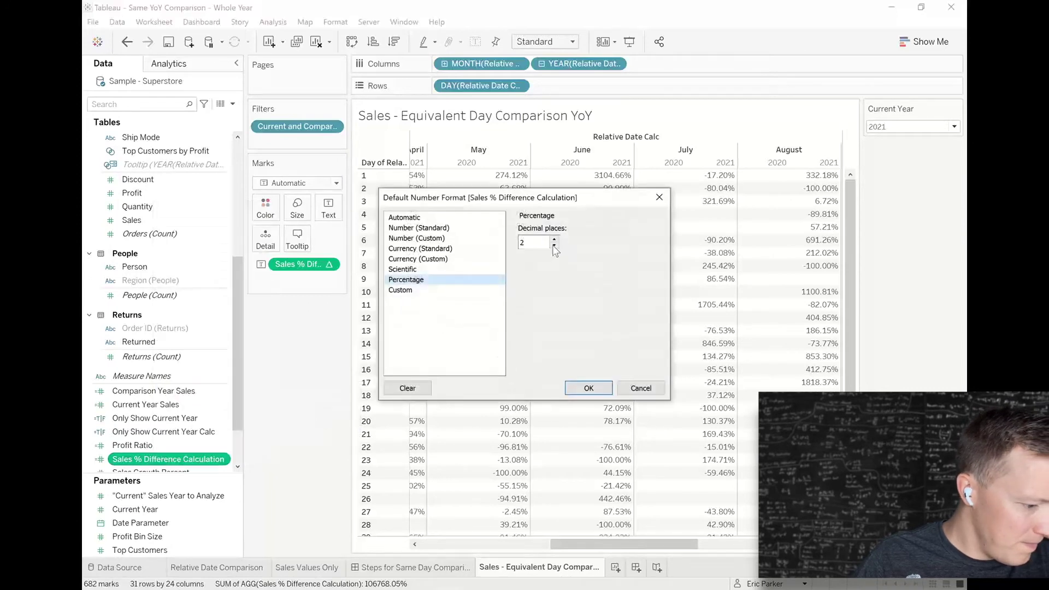
left_click(581, 385)
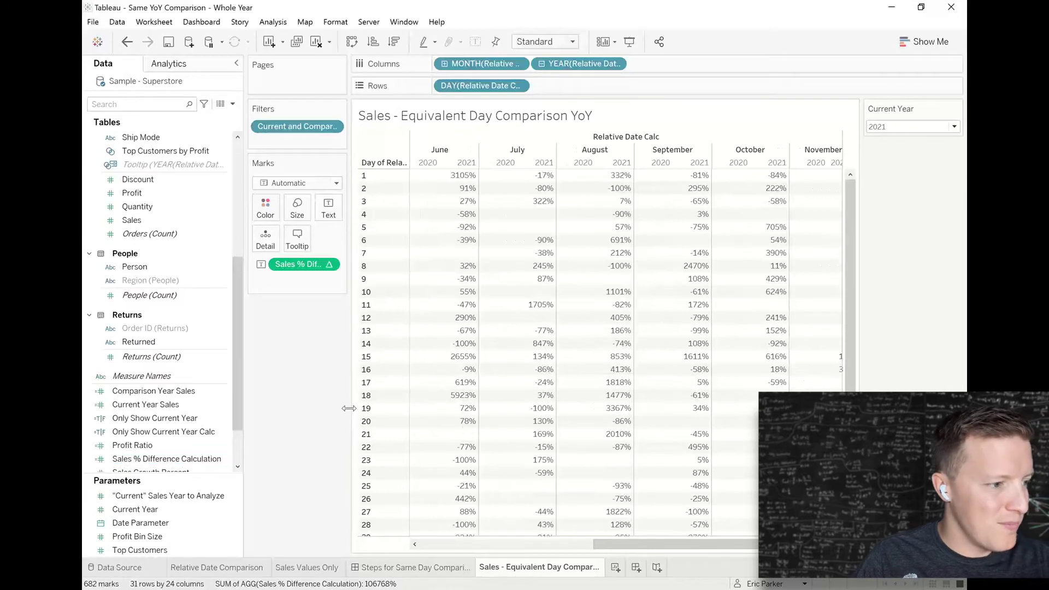
Step: Check the filters on the Relative Date Comparison sheet, return to the Sales - Equivalent Day Comparison YoY sheet and search its fields for "only"
left_click(219, 569)
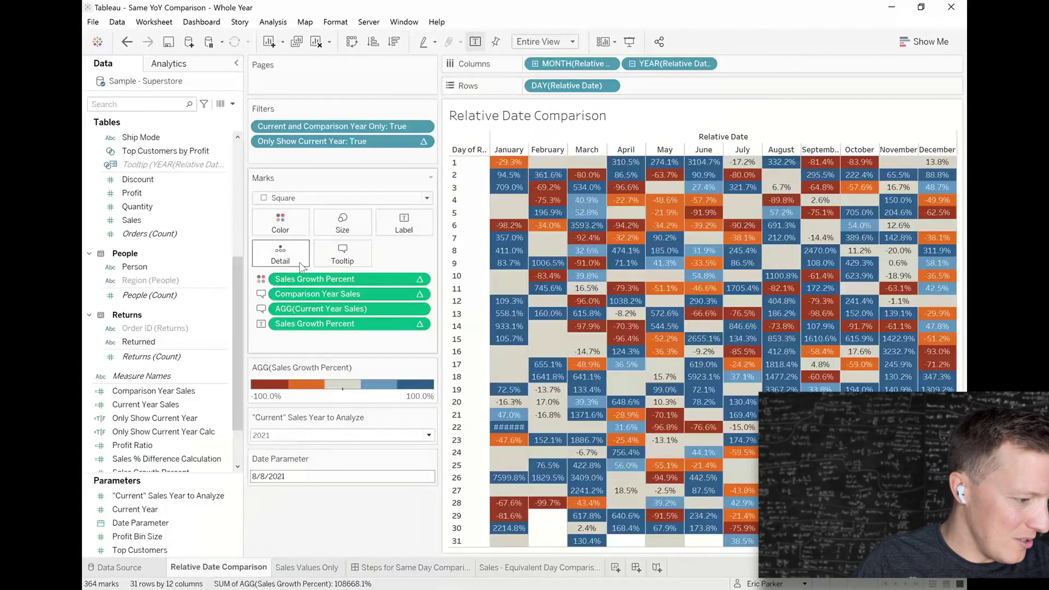
left_click(516, 570)
left_click(159, 104)
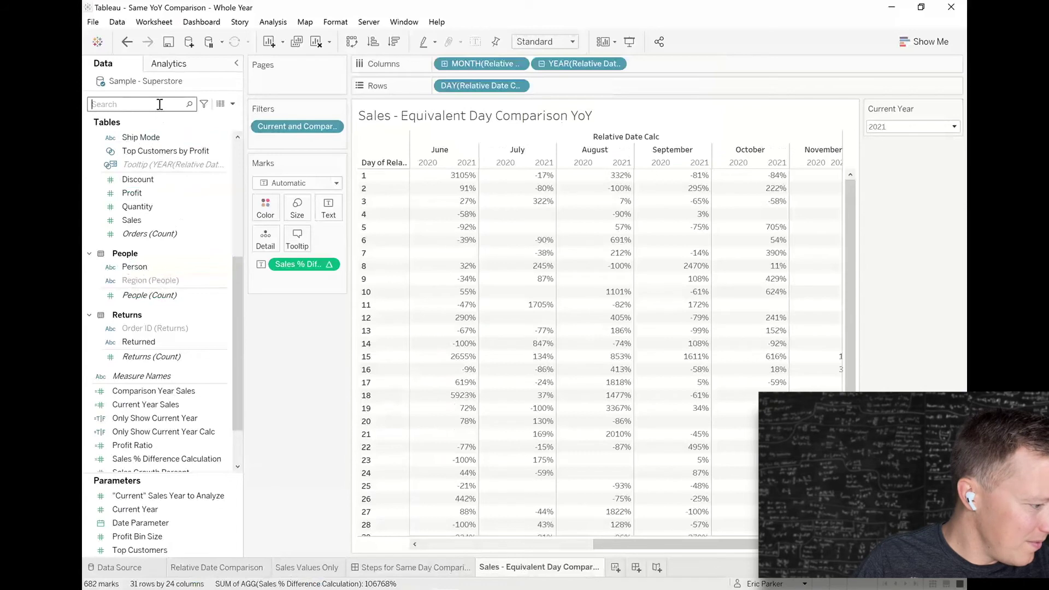
type("only")
left_click(155, 214)
left_click_drag(155, 214, 298, 143)
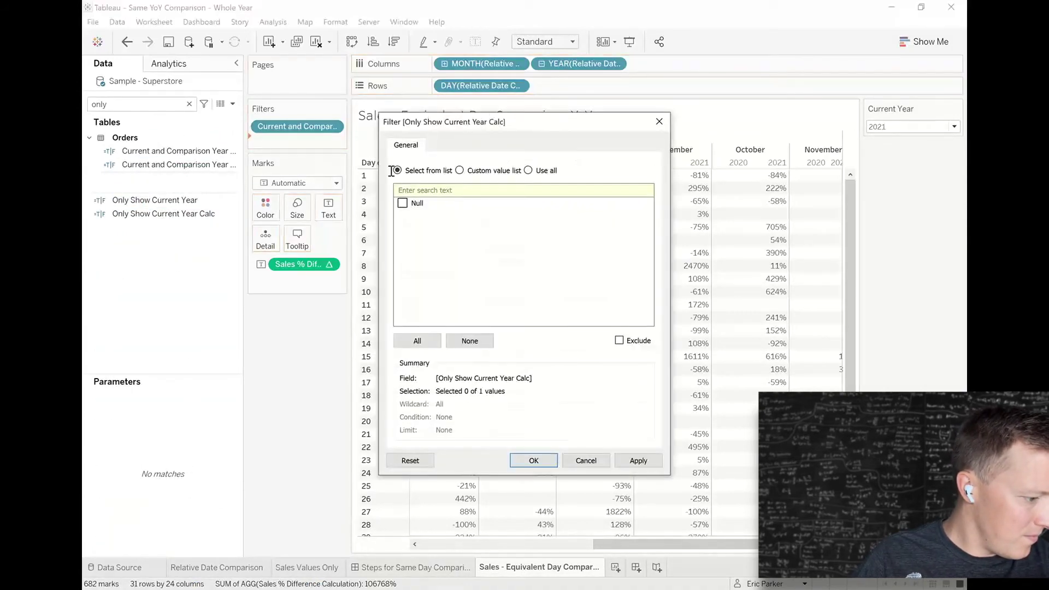
left_click(658, 121)
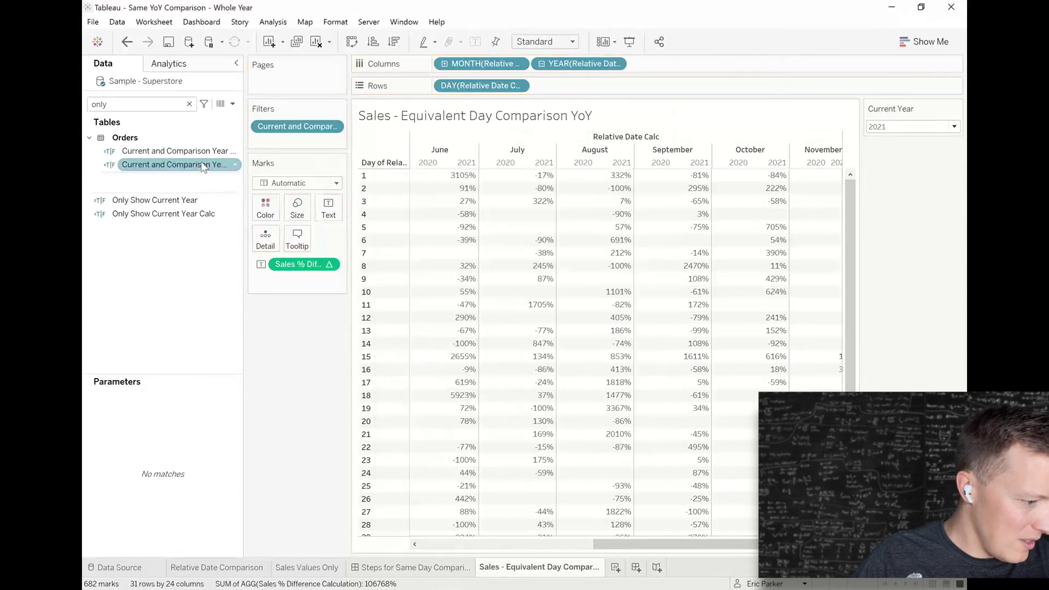
Step: Widen the field list on the Sales - Equivalent Day Comparison YoY sheet and add Only Show Current Year Calc to the marks as detail
left_click(211, 567)
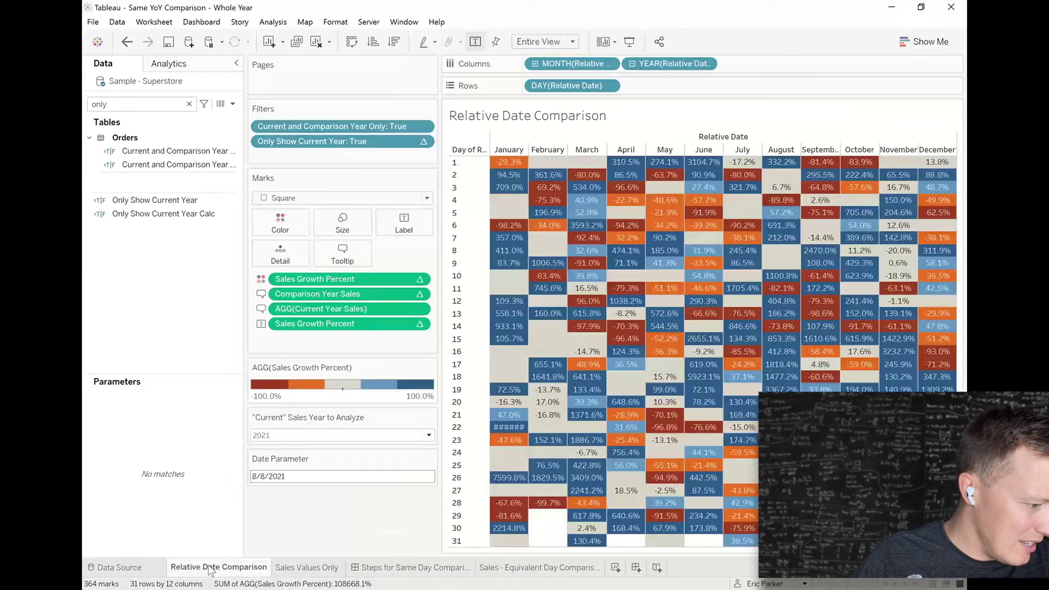
left_click(513, 571)
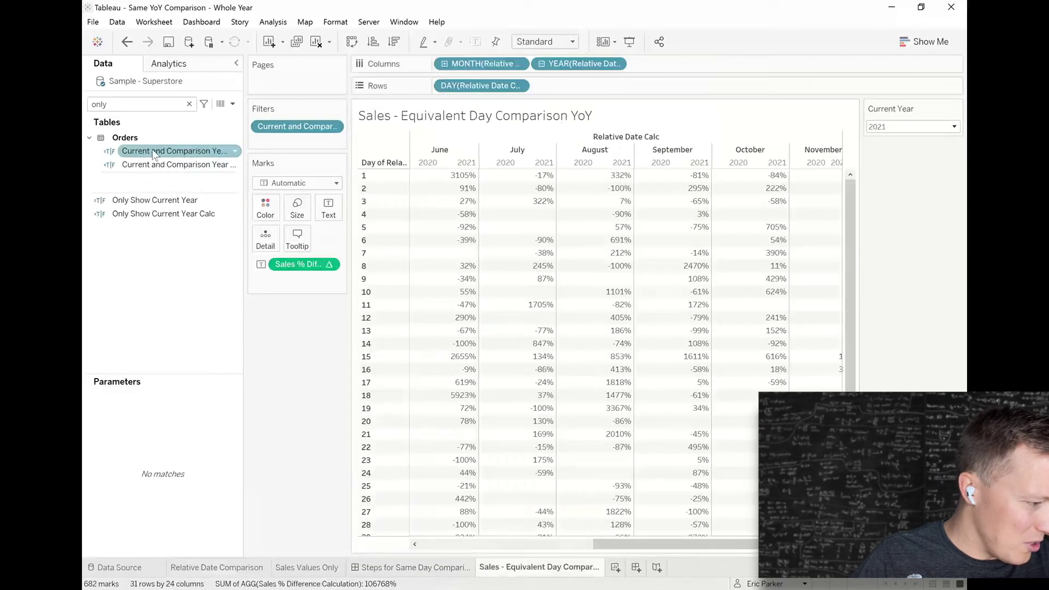
left_click_drag(306, 166, 310, 166)
mouse_move(187, 214)
left_mouse_down()
mouse_move(390, 310)
mouse_move(373, 281)
left_mouse_up()
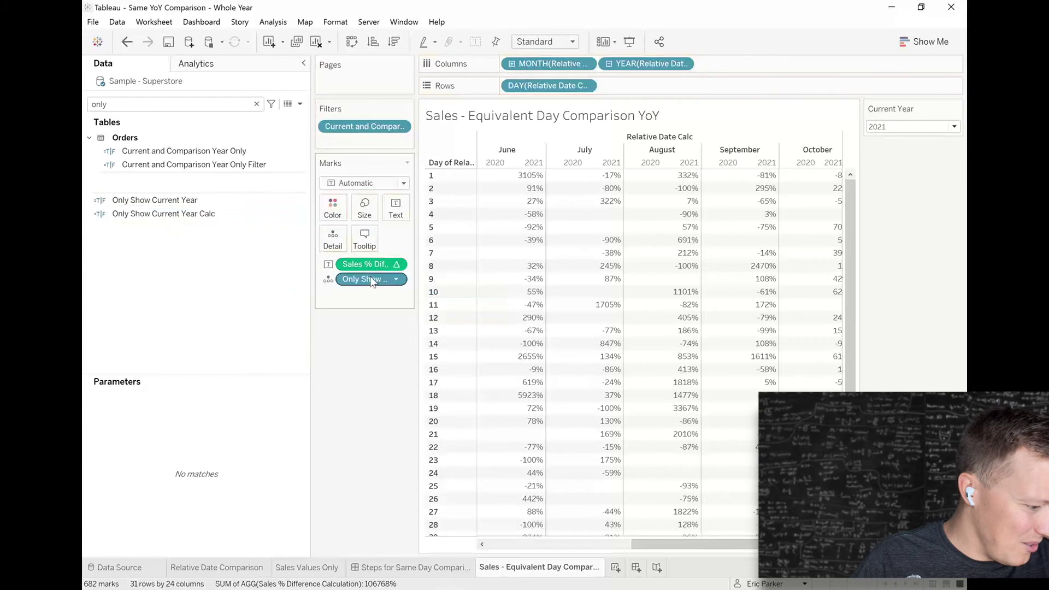
right_click(371, 281)
Step: Examine the table calculation of the Only Show Current Year filter on the Relative Date Comparison sheet and capture its settings with Snipping Tool
left_click(220, 568)
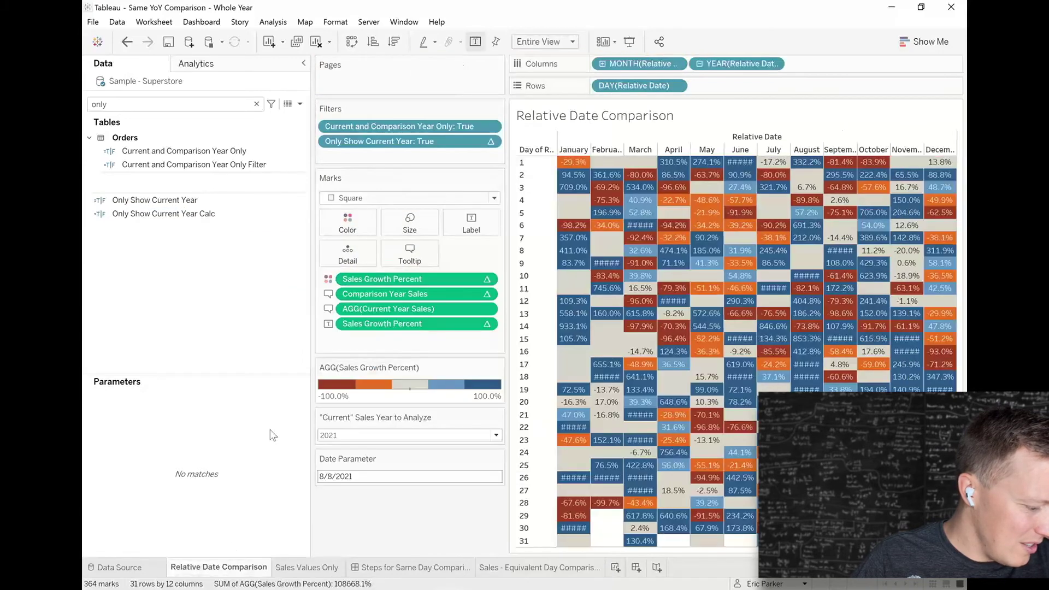
right_click(412, 140)
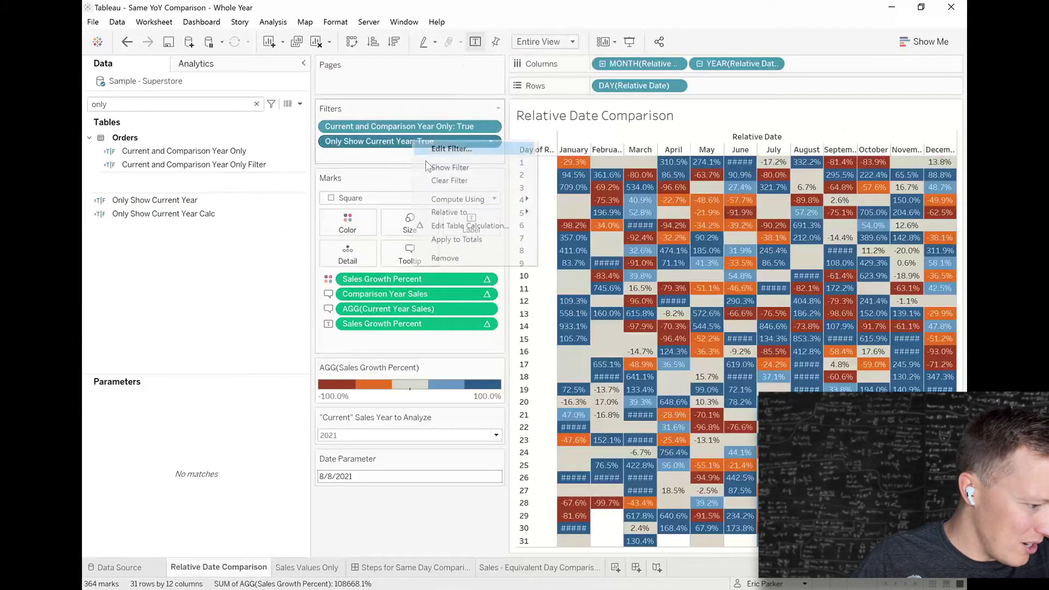
left_click(451, 226)
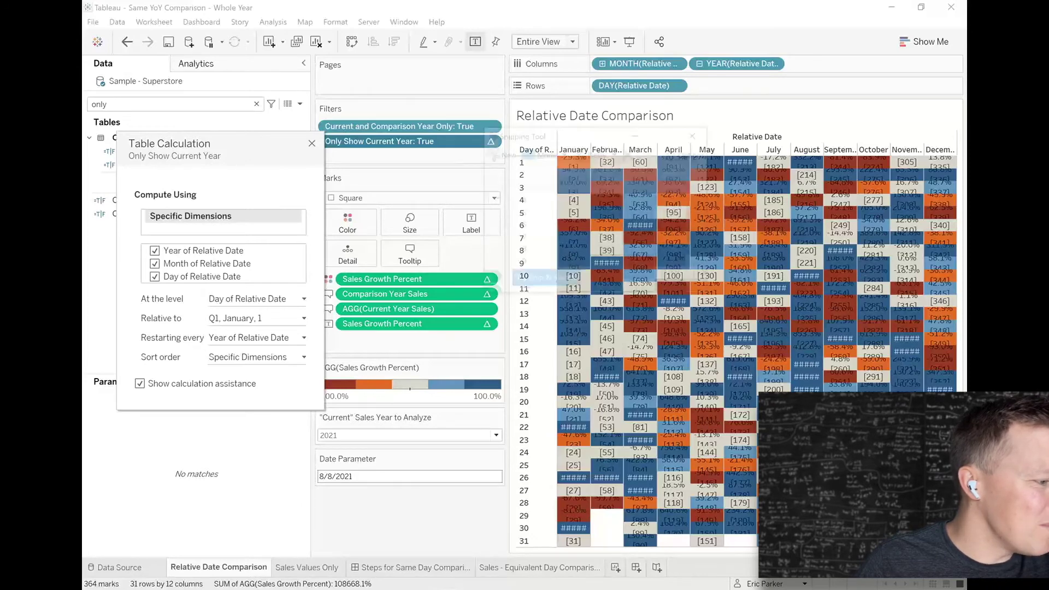
left_click(497, 151)
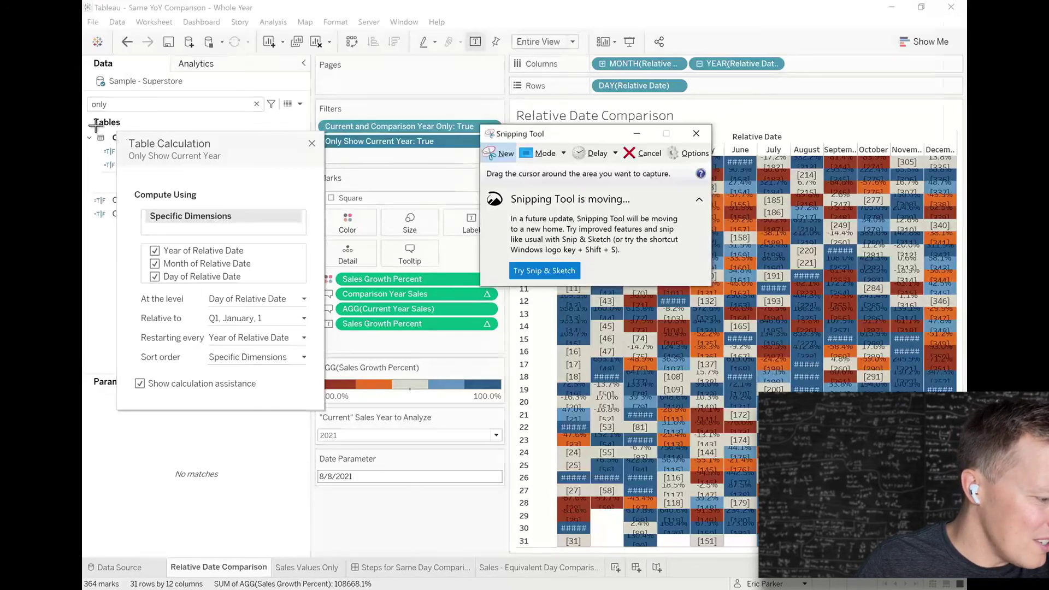
left_click_drag(109, 123, 333, 421)
key("alt+F4")
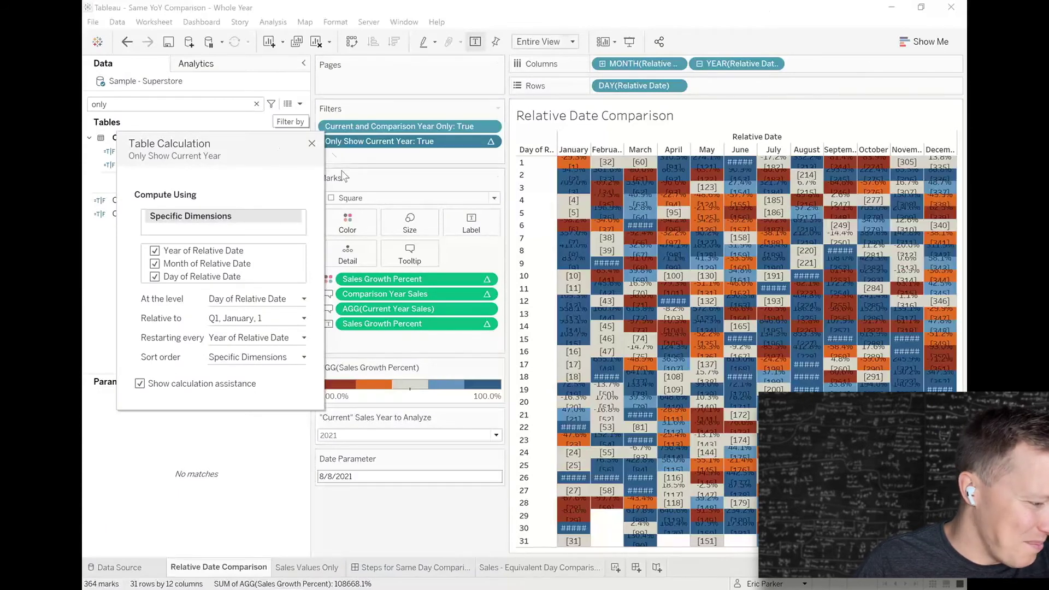
left_click(311, 143)
Step: On the Sales - Equivalent Day Comparison YoY sheet, set the Only Show Current Year Calc table calculation relative to 2020, Q1, January, 1
left_click(545, 569)
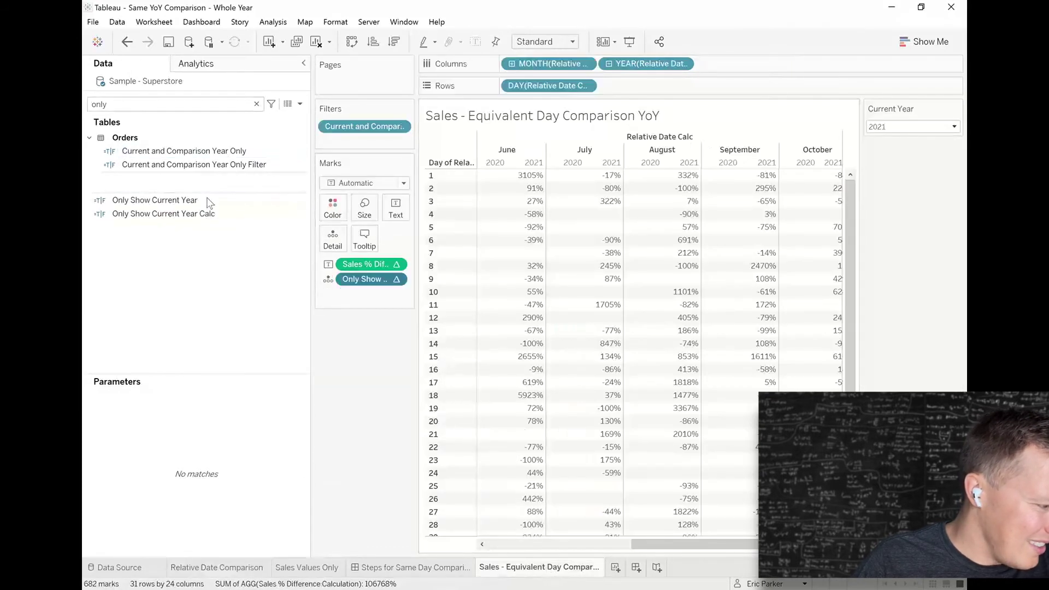
right_click(367, 282)
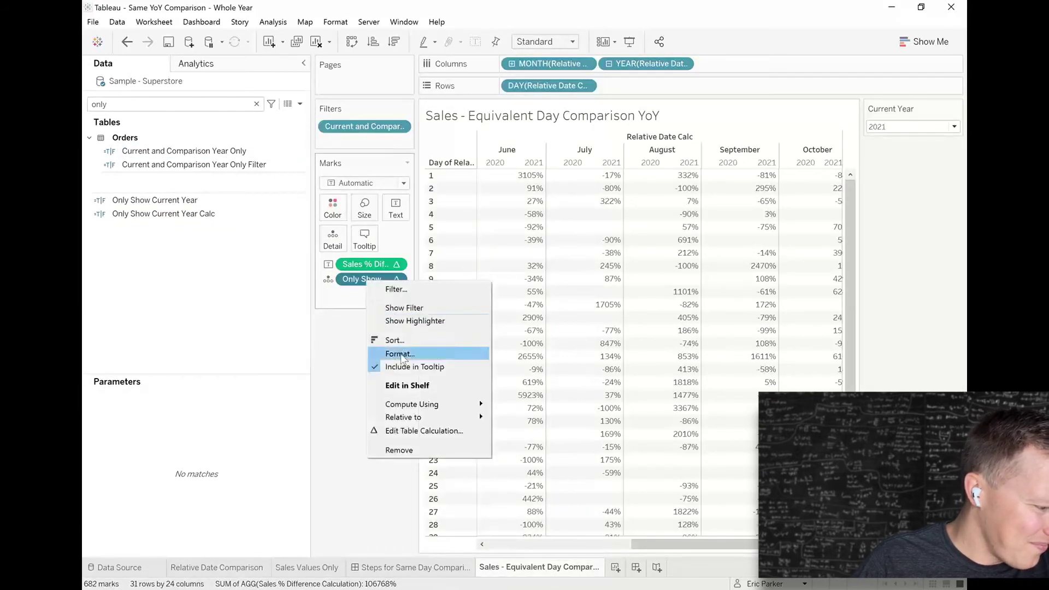
left_click(406, 430)
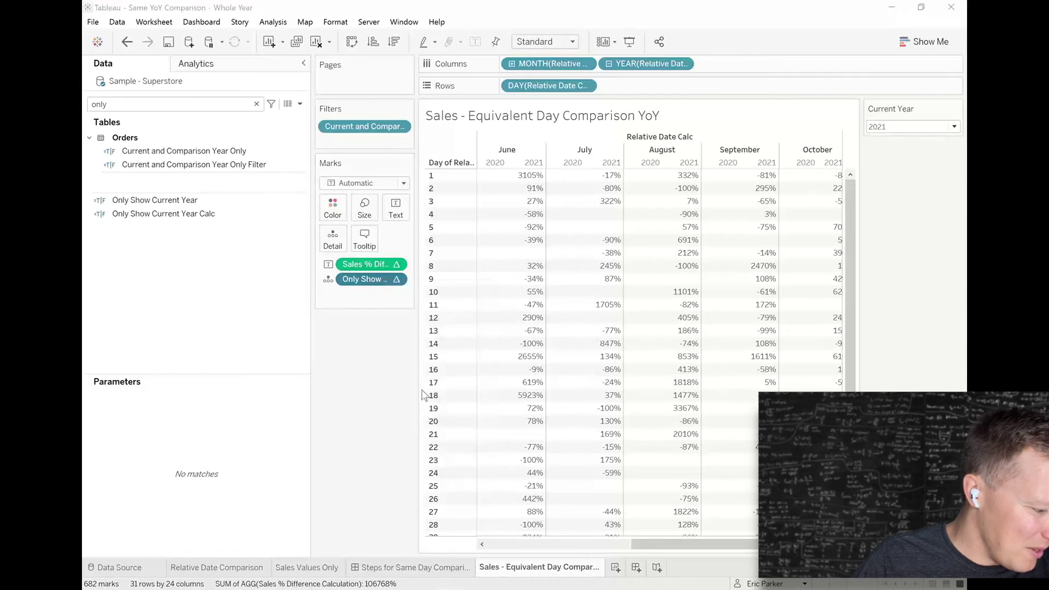
left_click_drag(209, 136, 197, 134)
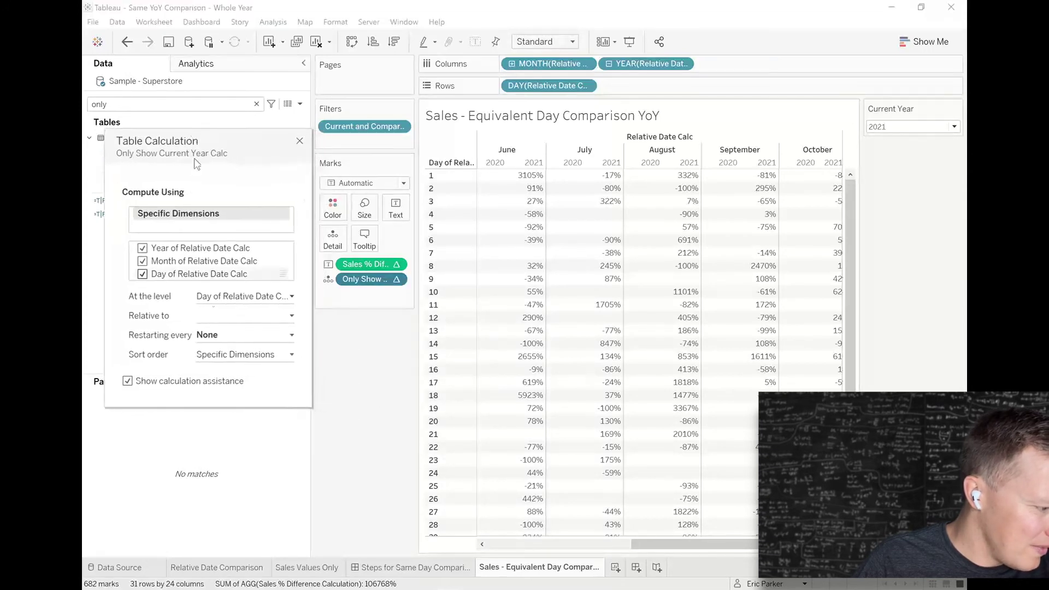
left_click(224, 319)
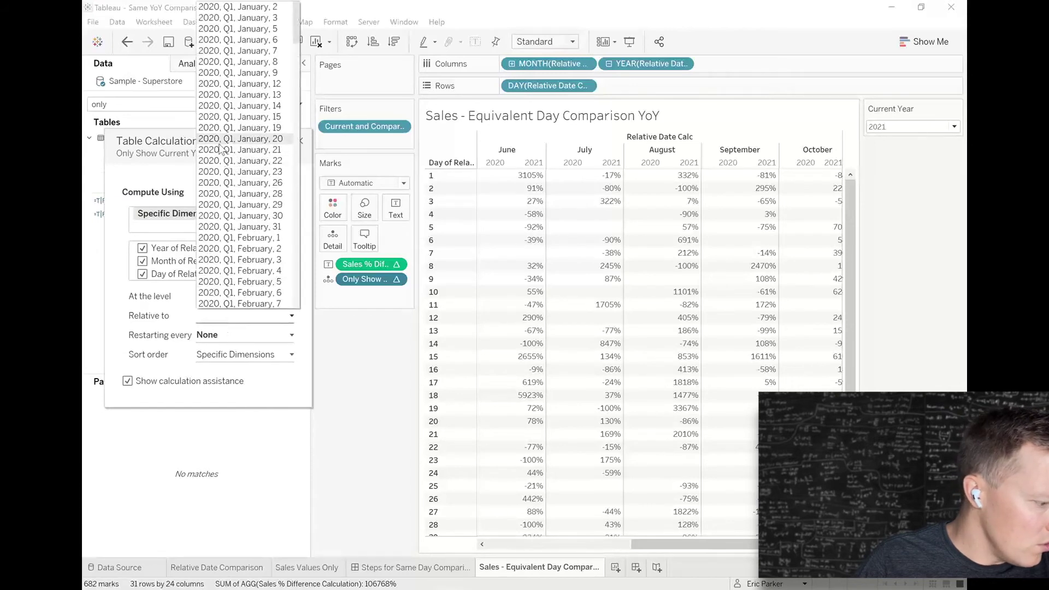
scroll(285, 22, "up", 1)
mouse_move(296, 22)
left_mouse_down()
mouse_move(299, 294)
mouse_move(304, 5)
left_mouse_up()
left_click(236, 7)
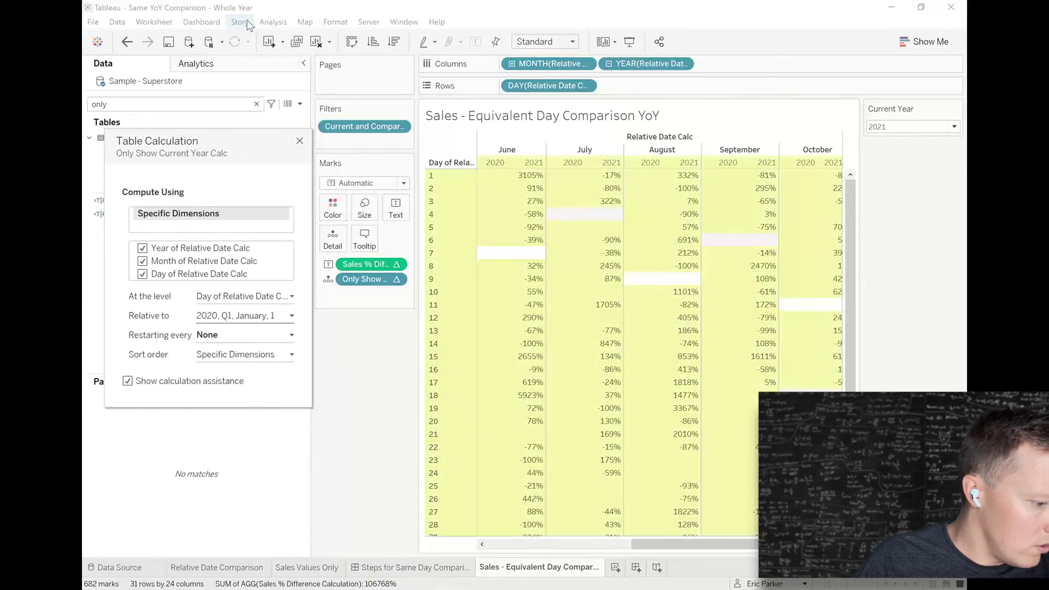
Step: Make the Only Show Current Year Calc table calculation restart every Year of Relative Date Calc
left_click(217, 335)
left_click(218, 344)
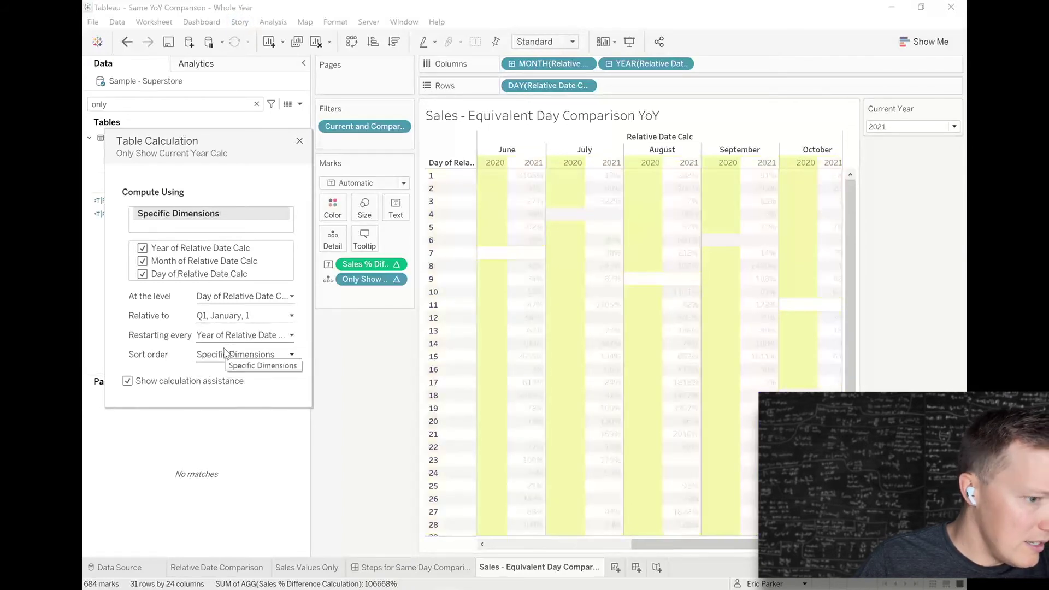
left_click(239, 382)
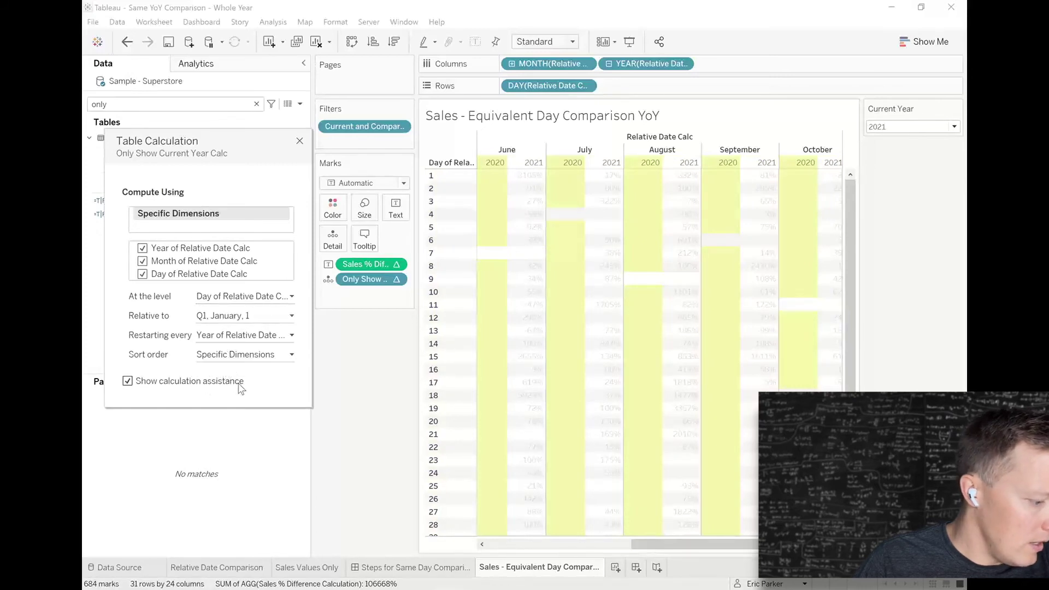
Step: Close the table calculation settings and turn Only Show Current Year Calc into a filter that keeps only True
left_click(299, 141)
left_click_drag(354, 286, 356, 135)
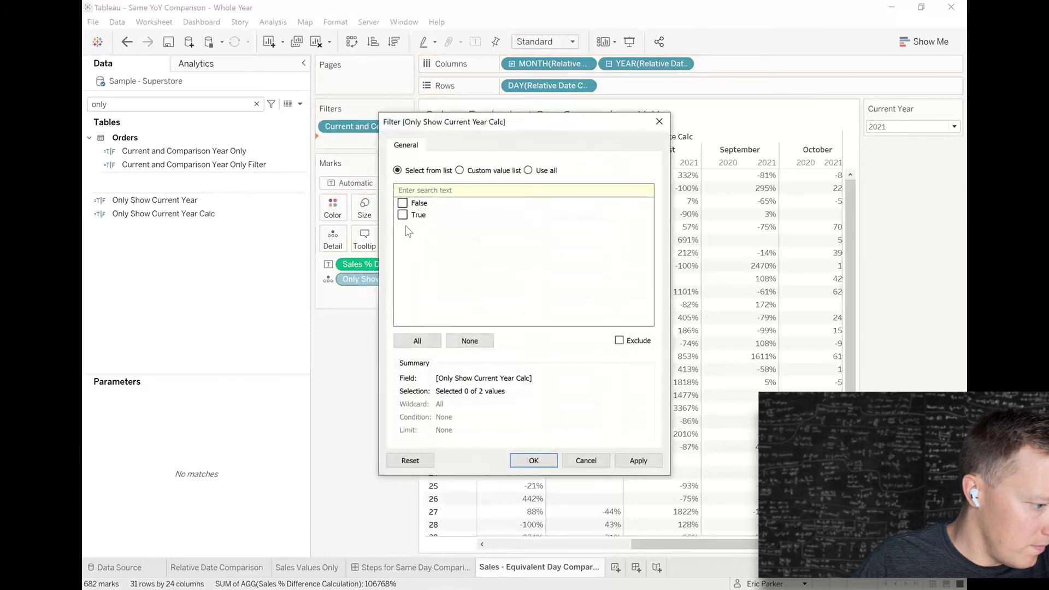
left_click(533, 460)
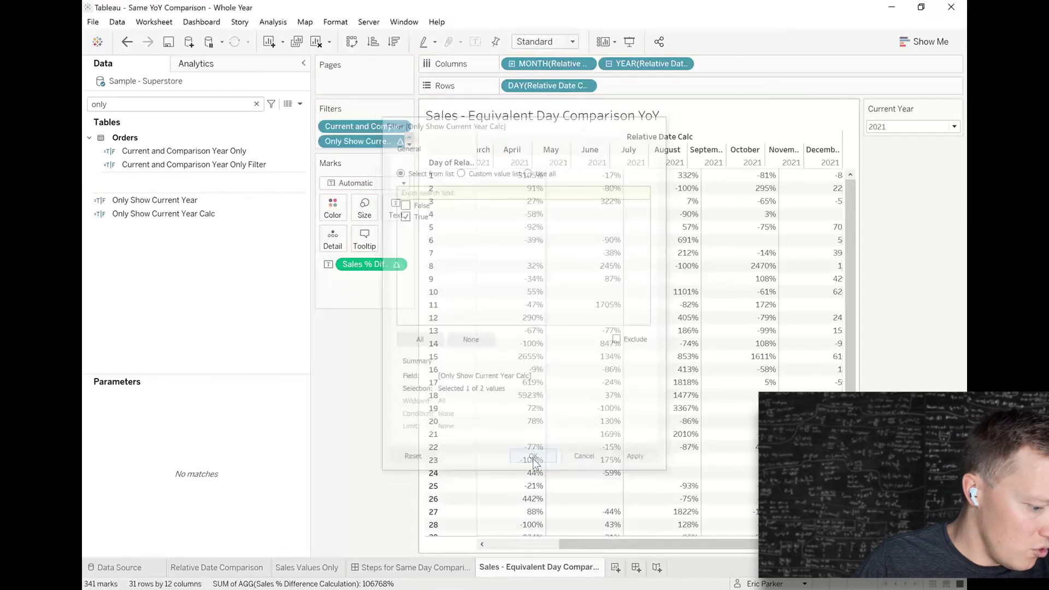
Step: Hide the header of the Year of Relative Date Calc field on columns and check the table across all months
mouse_move(502, 435)
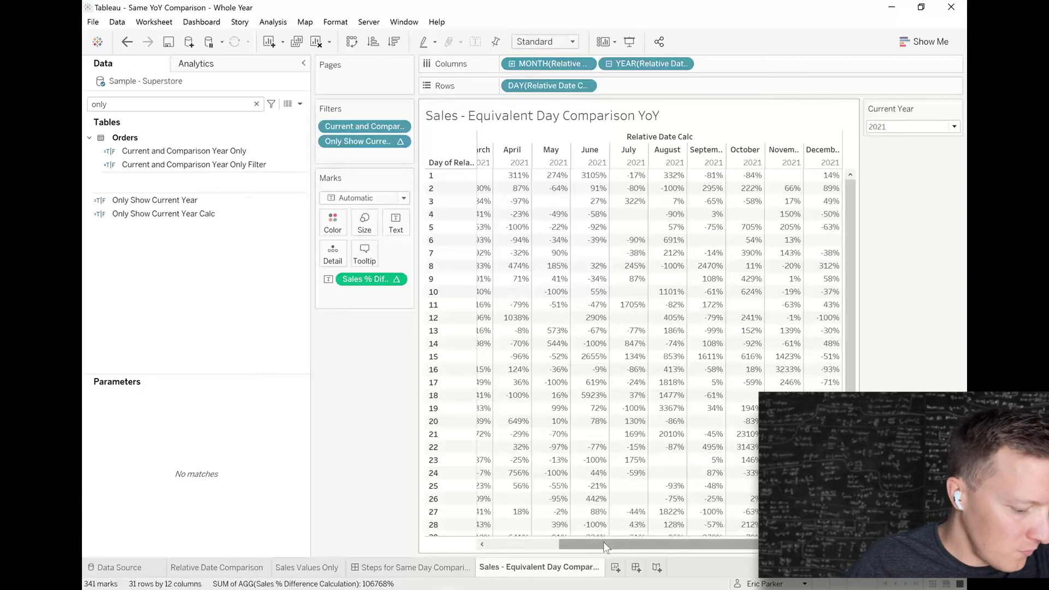
left_click_drag(603, 542, 507, 534)
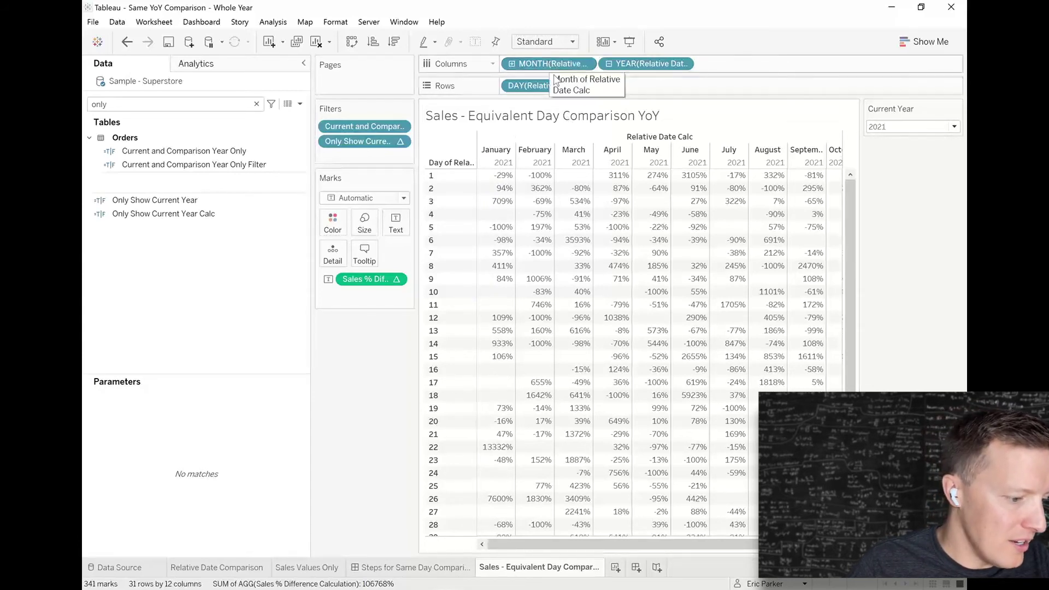
right_click(638, 64)
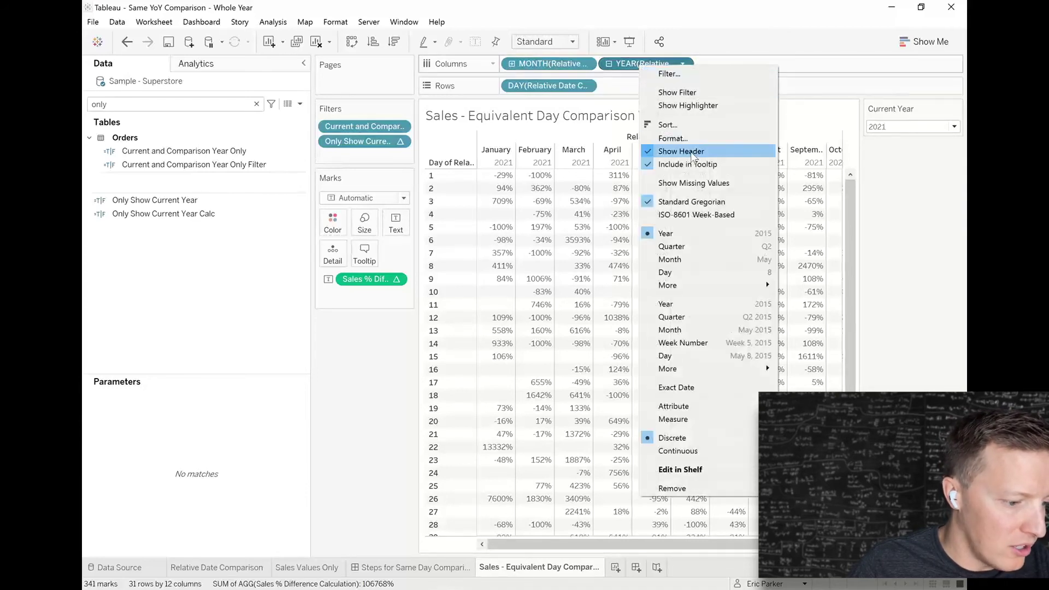
left_click(693, 155)
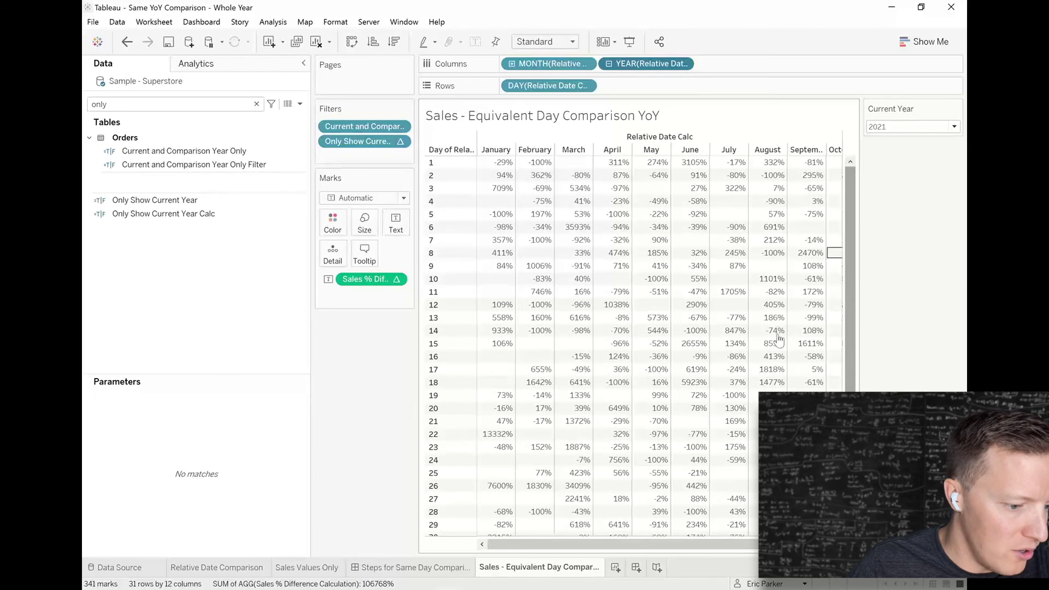
left_click_drag(679, 544, 750, 556)
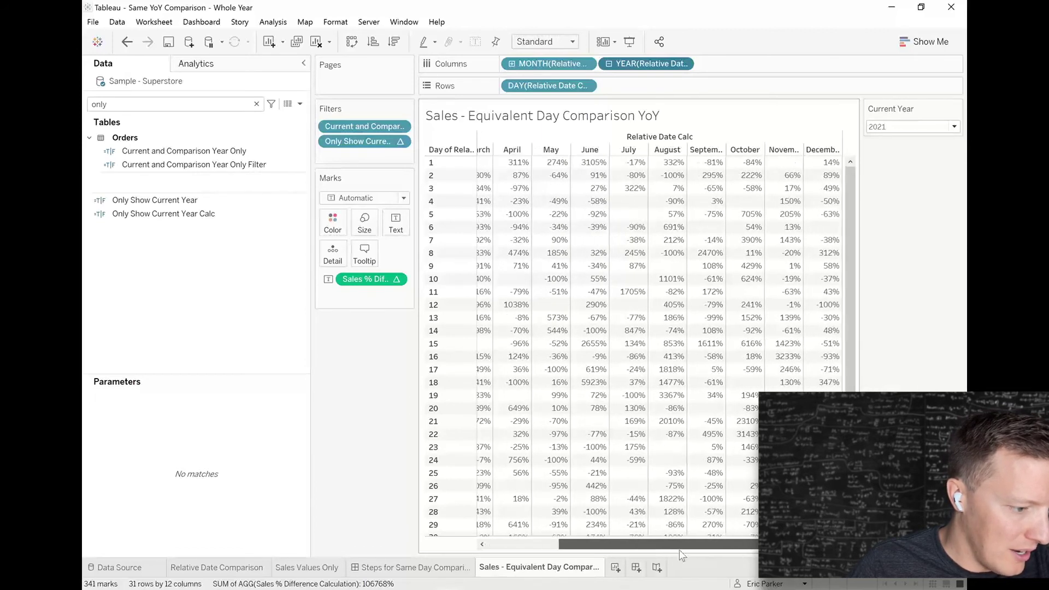
left_click_drag(680, 549, 609, 547)
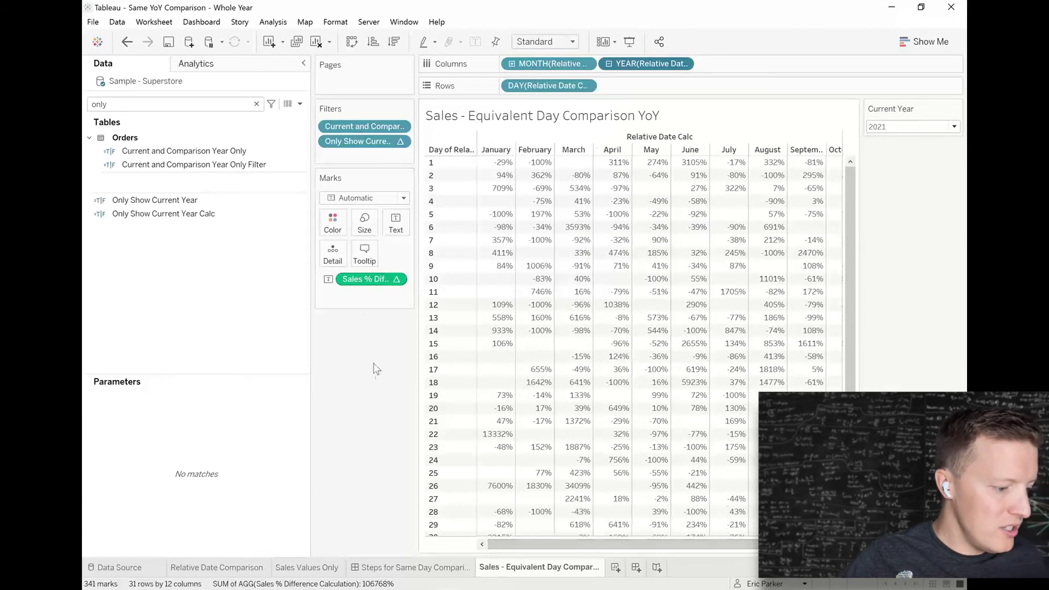
Step: Color the marks by Sales % Difference Calculation, keeping it as the label, and set the mark type to Square
left_click_drag(359, 278, 339, 220)
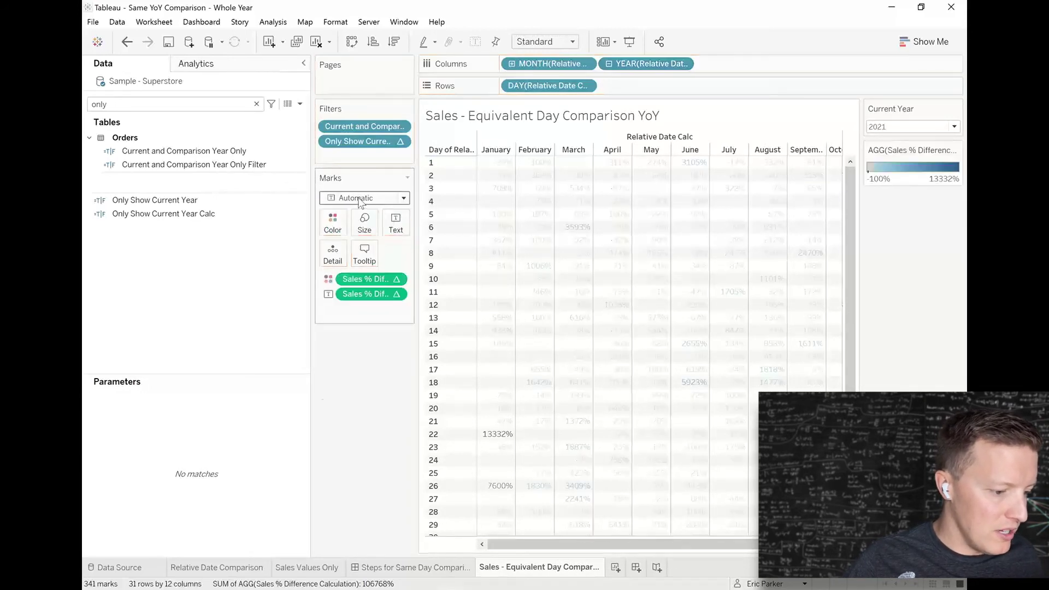
left_click(360, 198)
left_click(353, 272)
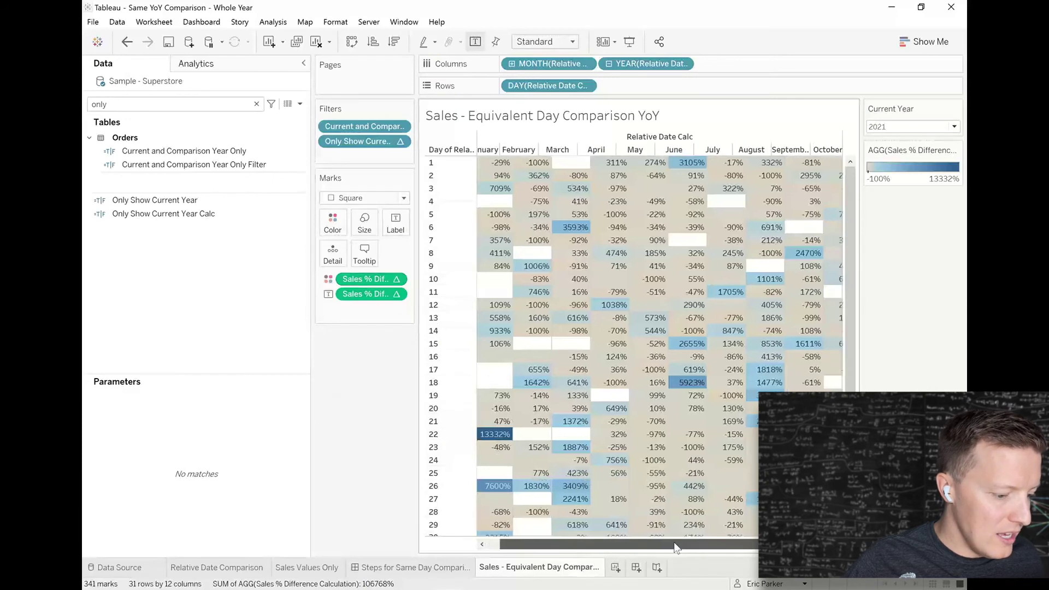
left_click_drag(619, 545, 752, 548)
left_click_drag(673, 549, 296, 558)
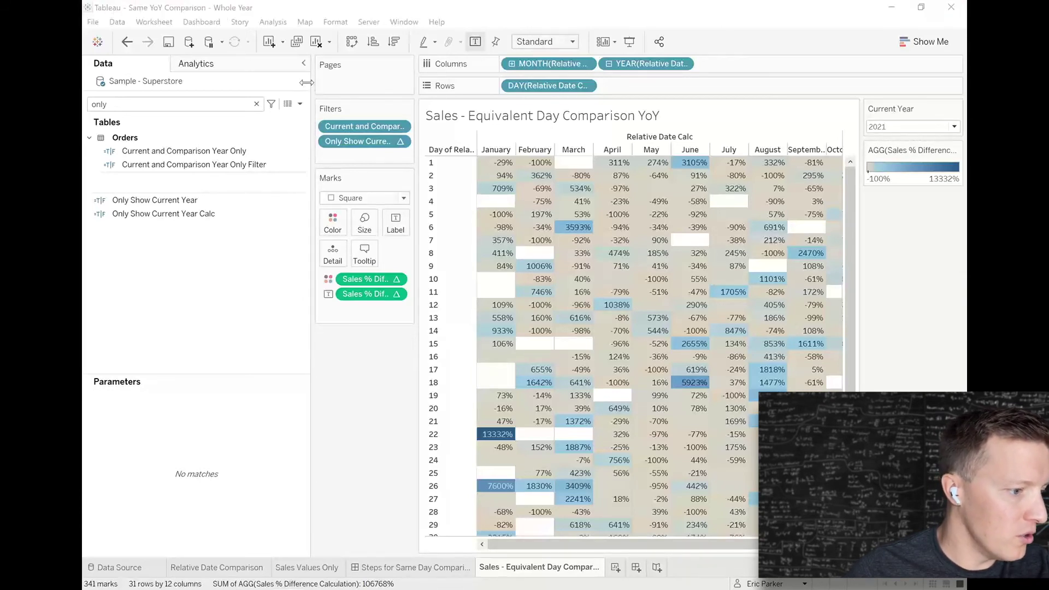
Step: Create the calculated field Current Year Sales Calc with the formula SUM([Sales]) and add it to the tooltip
mouse_move(507, 262)
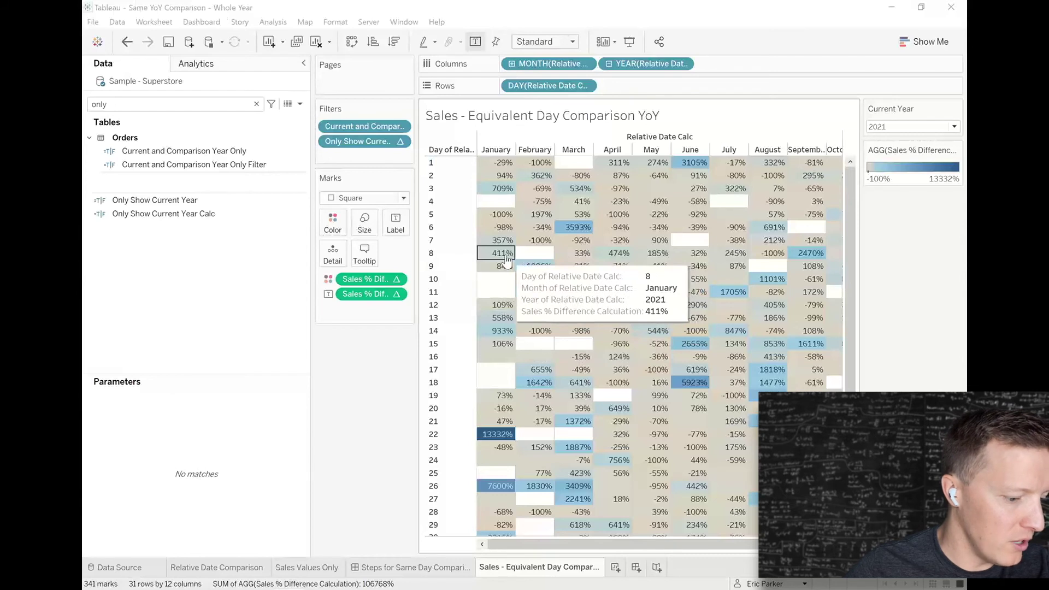
left_click(299, 104)
left_click(266, 116)
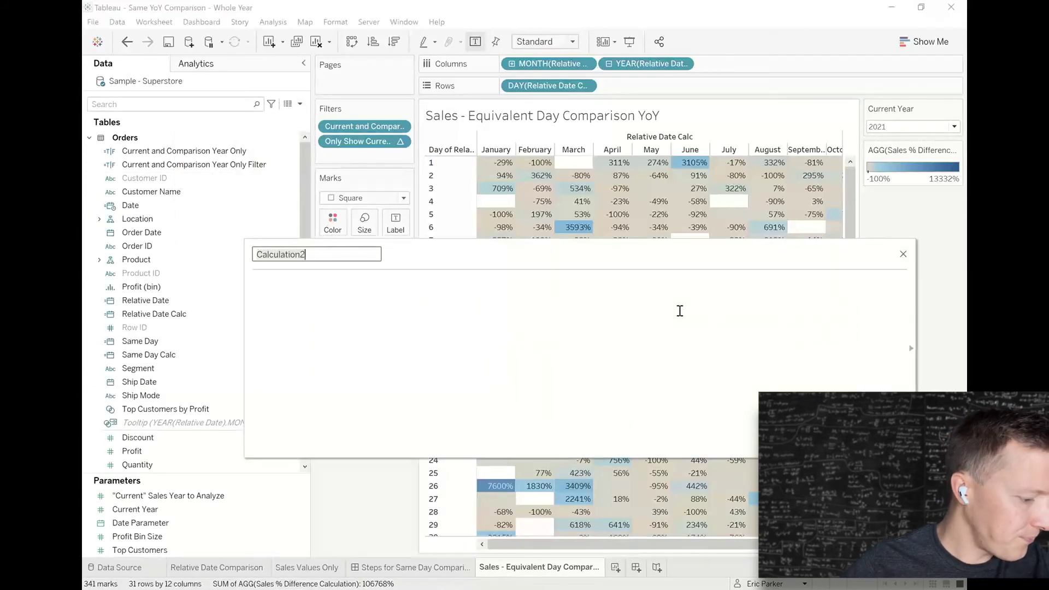
type("Current Year Sales Calc")
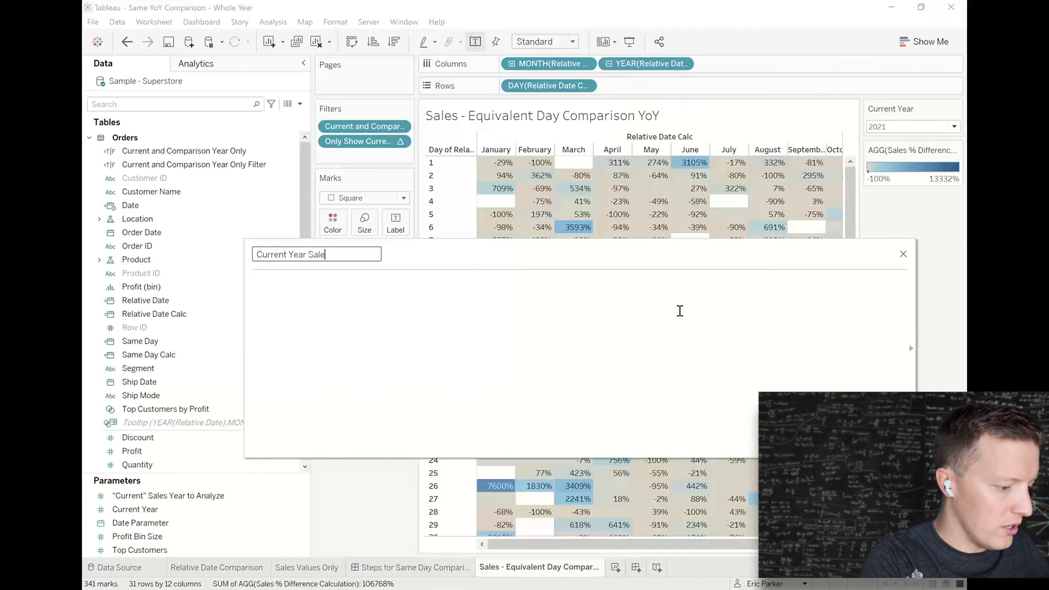
left_click(636, 301)
type("SUM([Sales])")
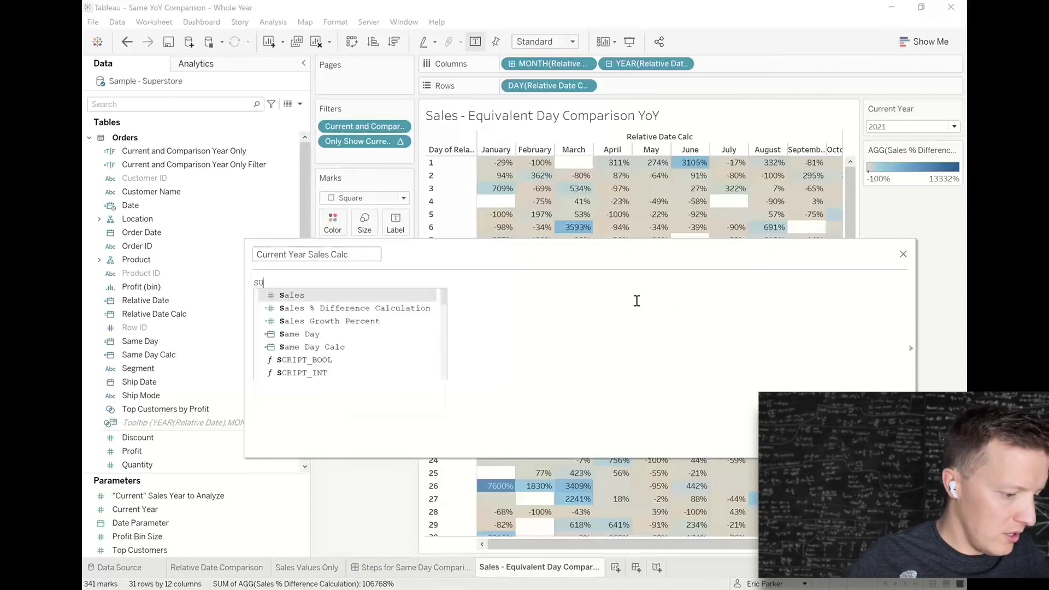
scroll(666, 287, "up", 2)
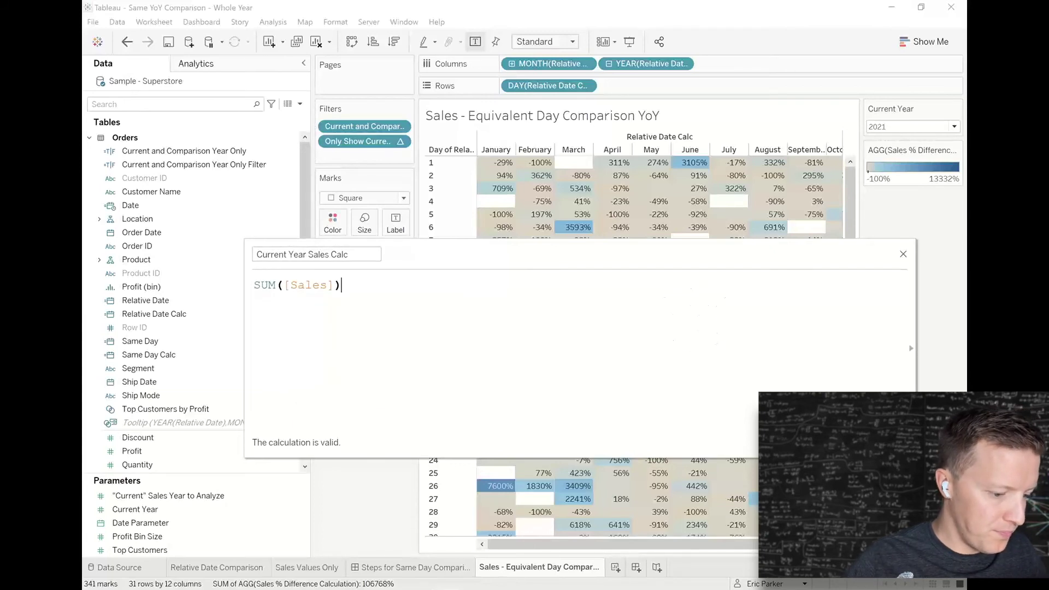
left_click(889, 443)
left_click_drag(131, 459, 355, 252)
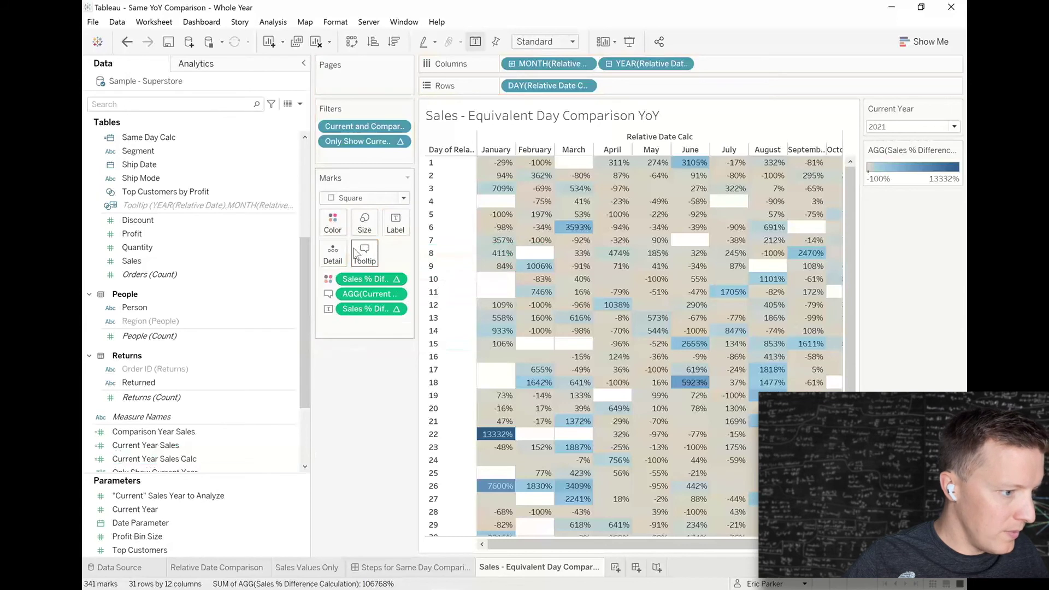
Step: Start a new calculated field named Comparison Year Sales with the formula LOOKUP(SUM([Sales]),-1)
left_click(300, 104)
left_click(232, 112)
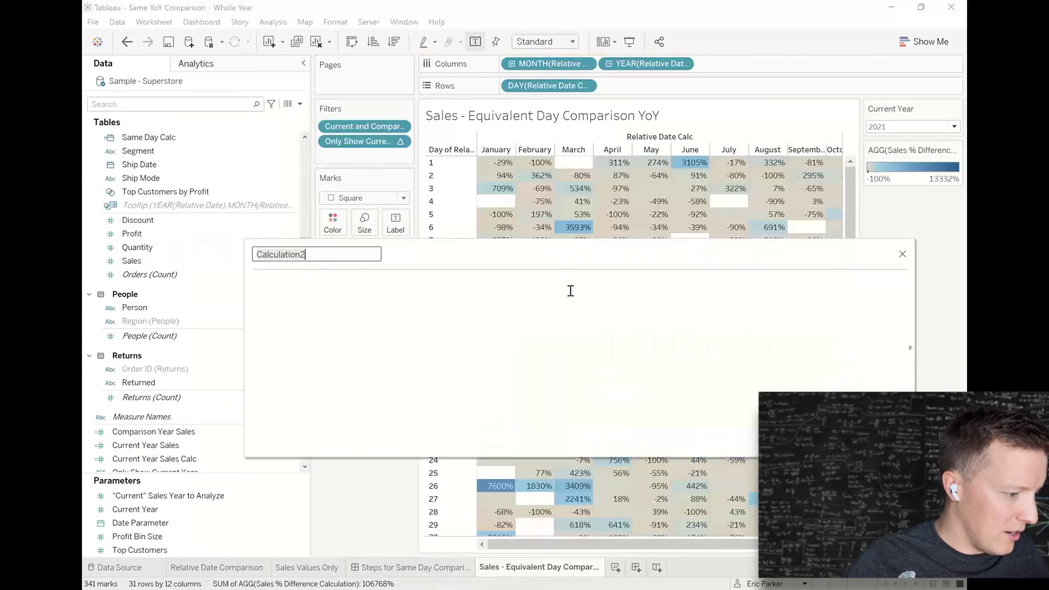
type("Comparison Year Sales")
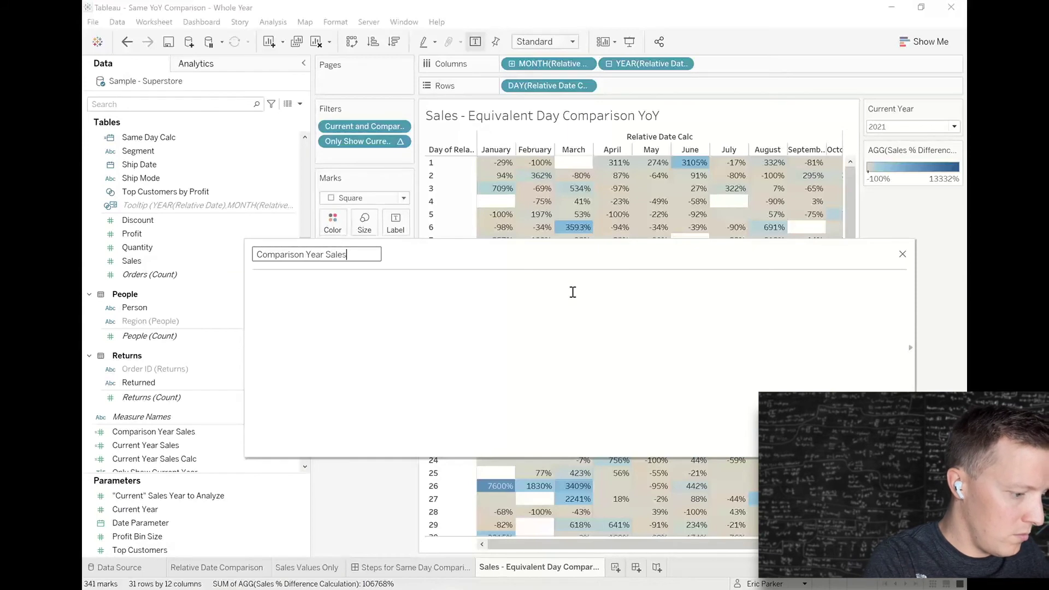
left_click(563, 323)
type("LOOKU")
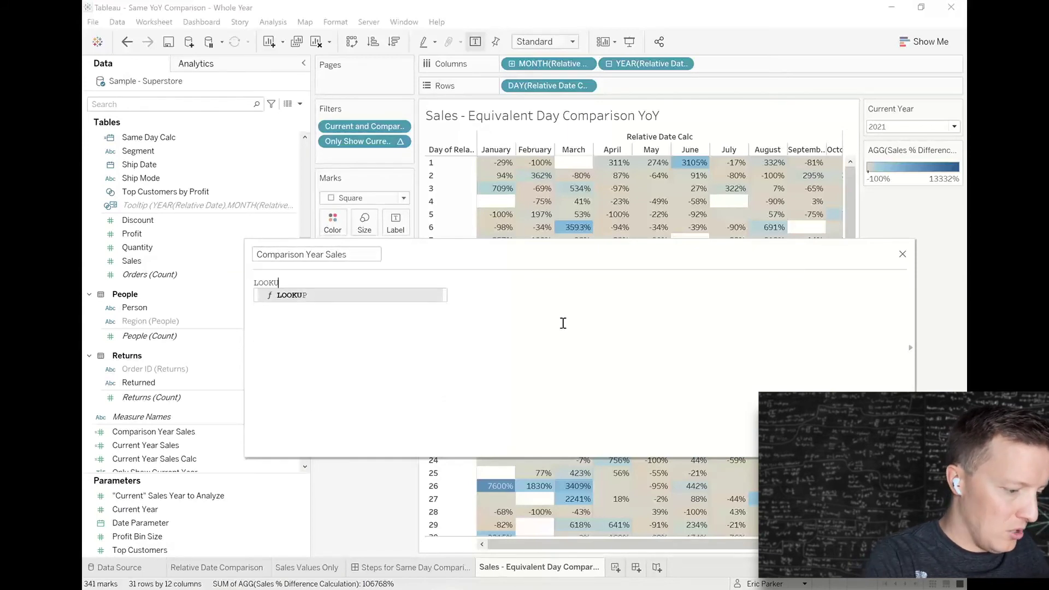
type("P(SU")
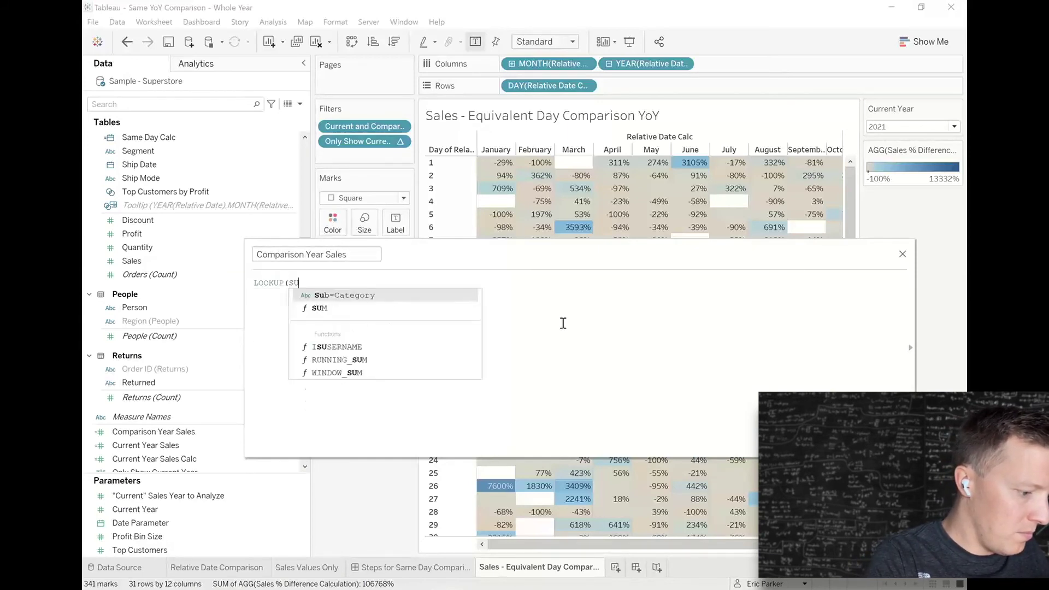
type("M([Sa")
key("Return")
type("),")
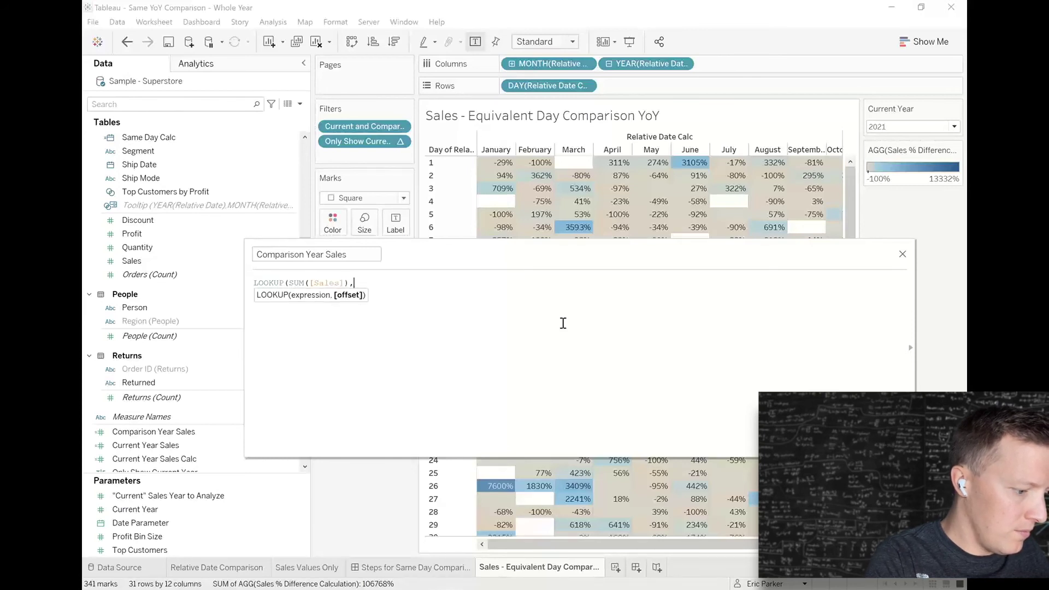
type("-1)")
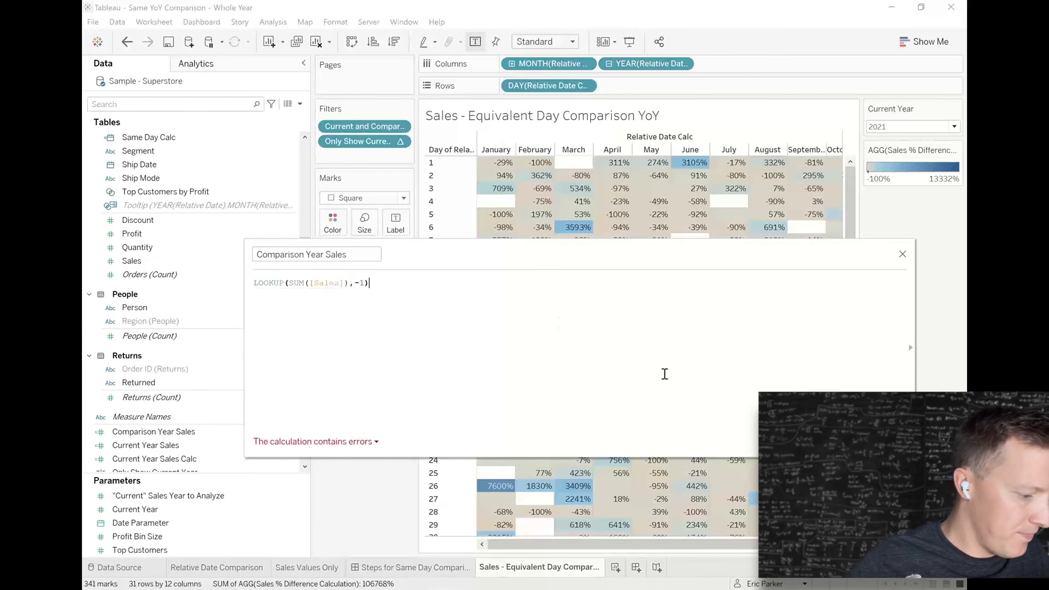
left_click(452, 327)
type(")")
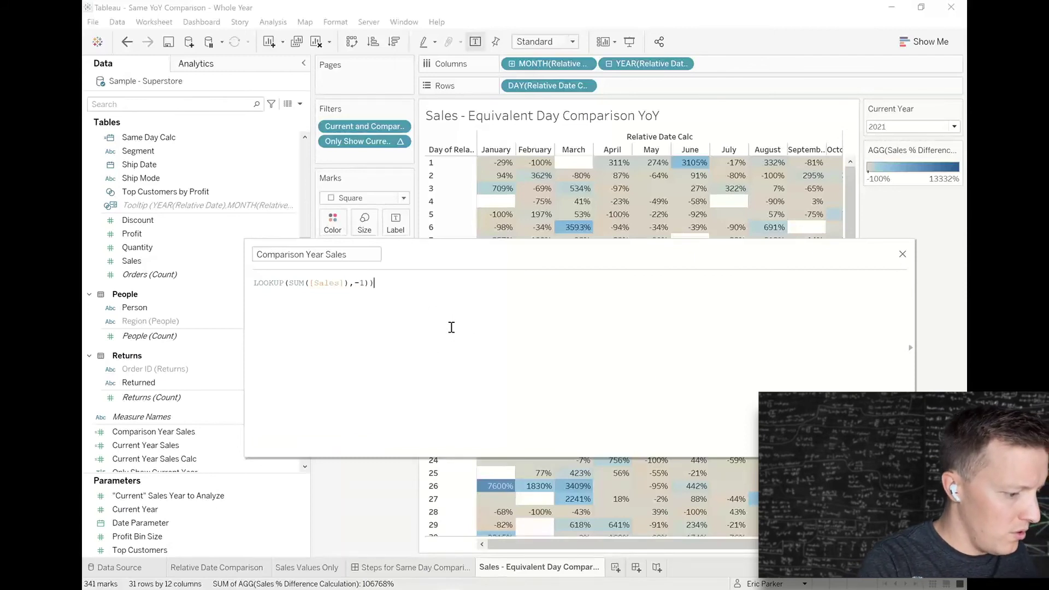
key("BackSpace")
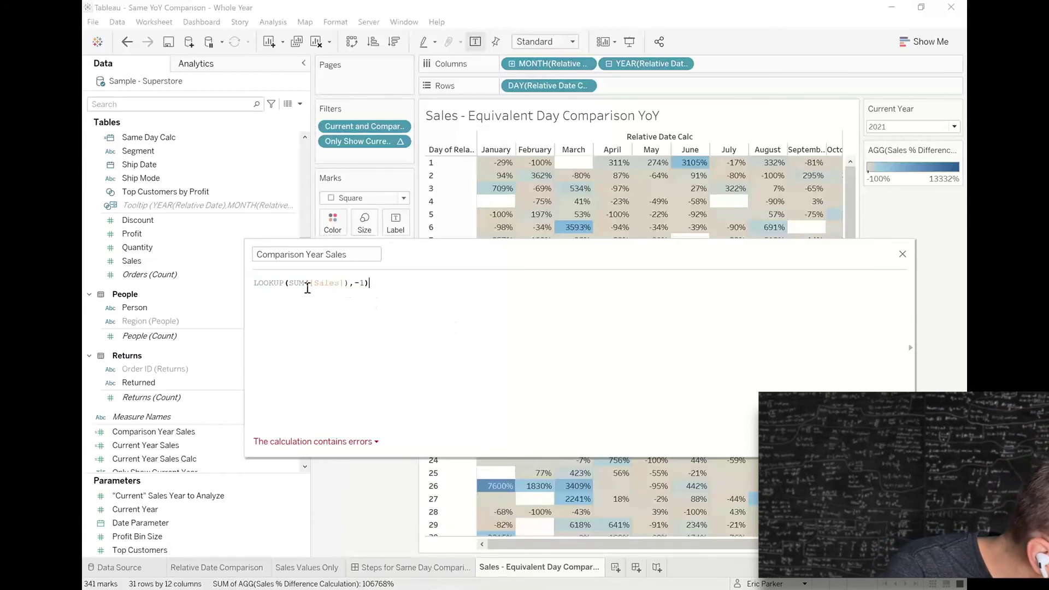
Step: Check the calculation error, rename the field Comparison Year Sales Calc, save it and add it to the tooltip
left_click(328, 440)
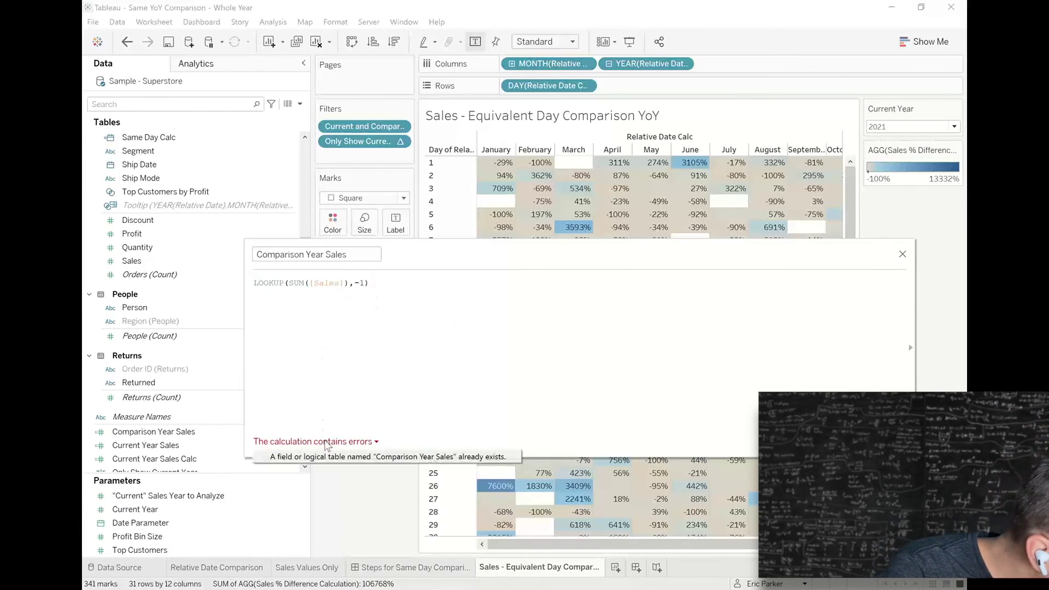
left_click(356, 255)
type("C")
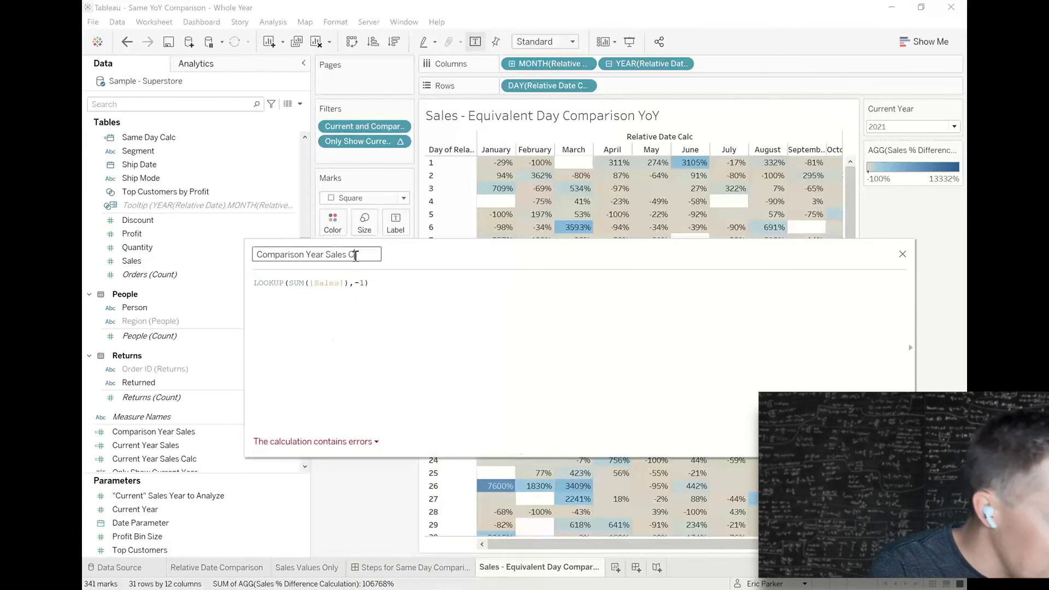
type("alc")
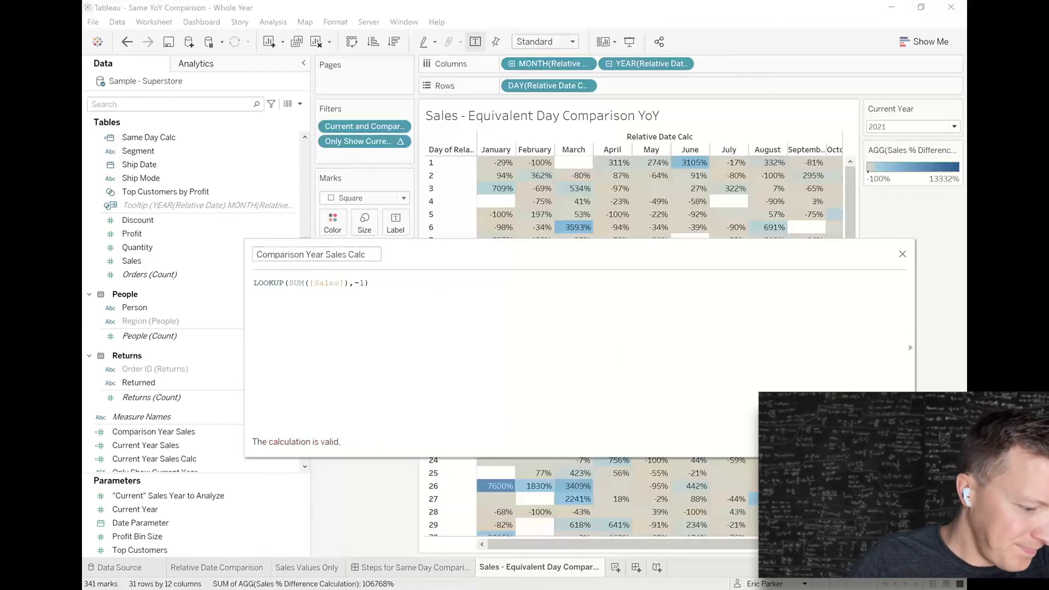
key("Return")
left_click_drag(162, 446, 365, 261)
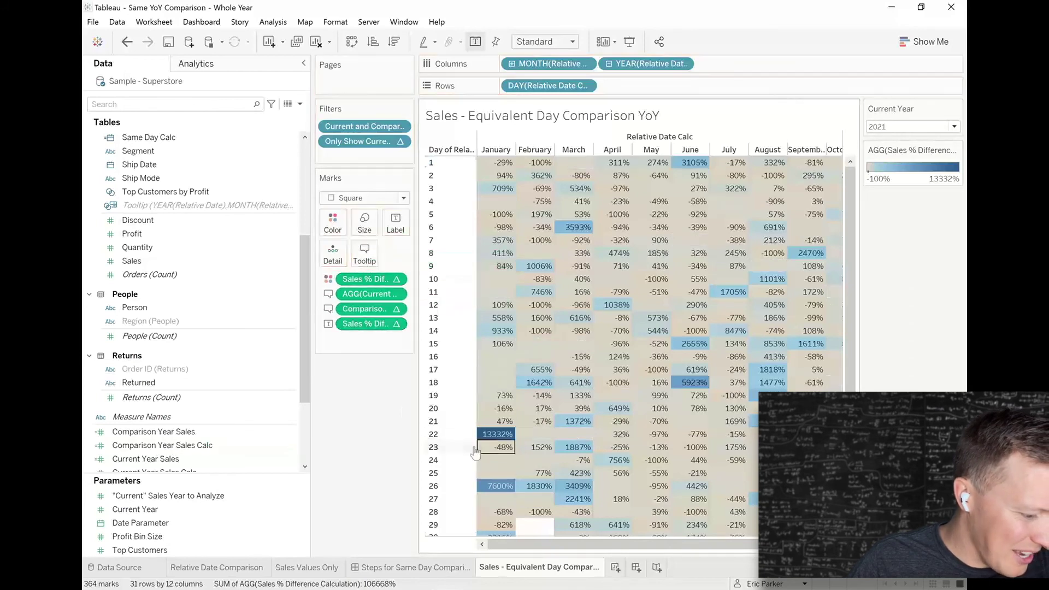
Step: Review the dashboard listing the same-day comparison steps and inspect the mark tooltips on the Sales - Equivalent Day Comparison YoY sheet
mouse_move(498, 439)
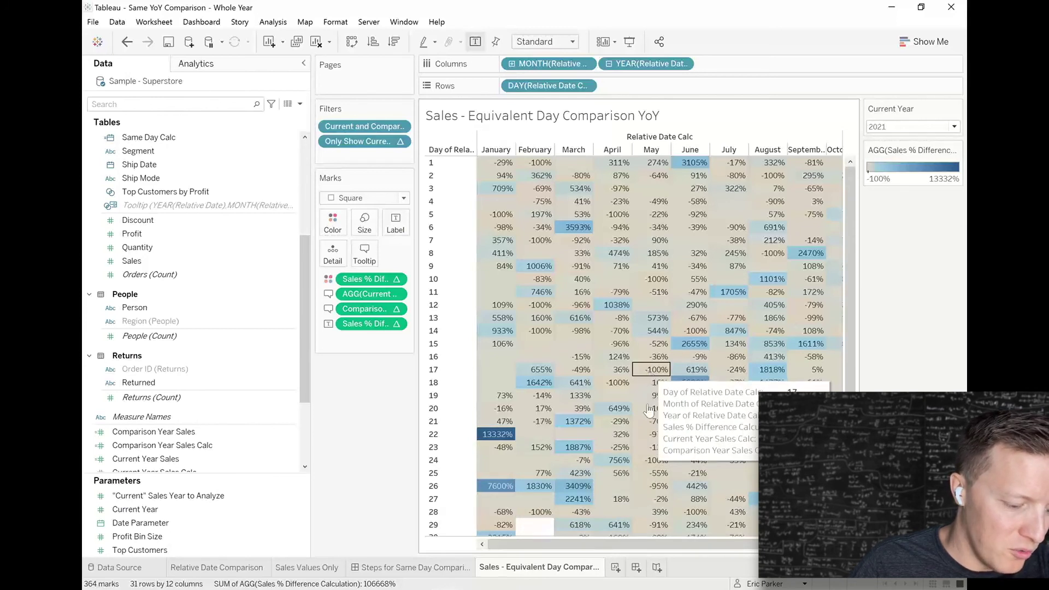
left_click_drag(664, 544, 614, 544)
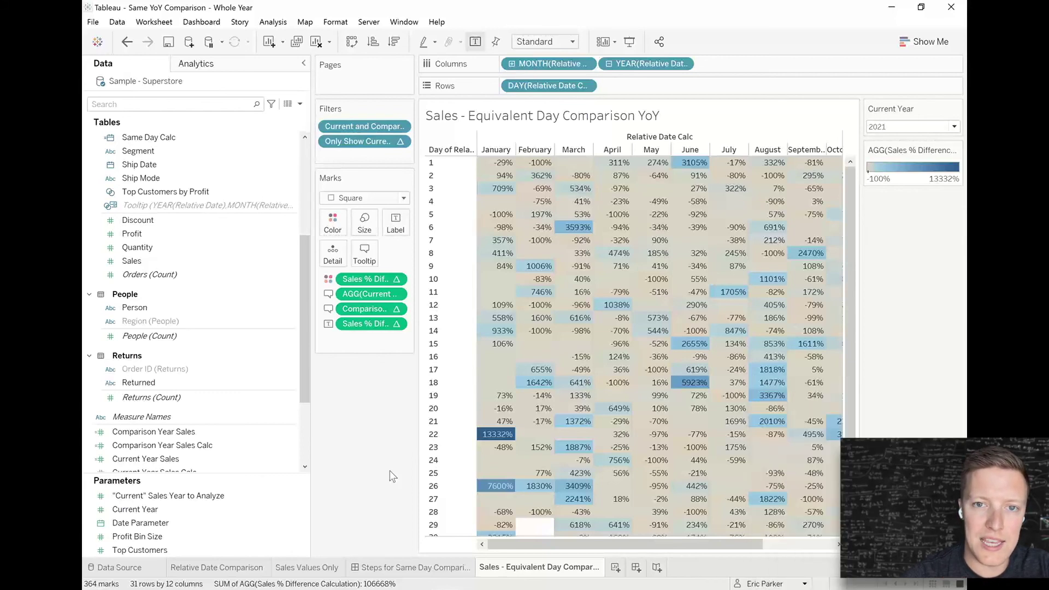
left_click(399, 567)
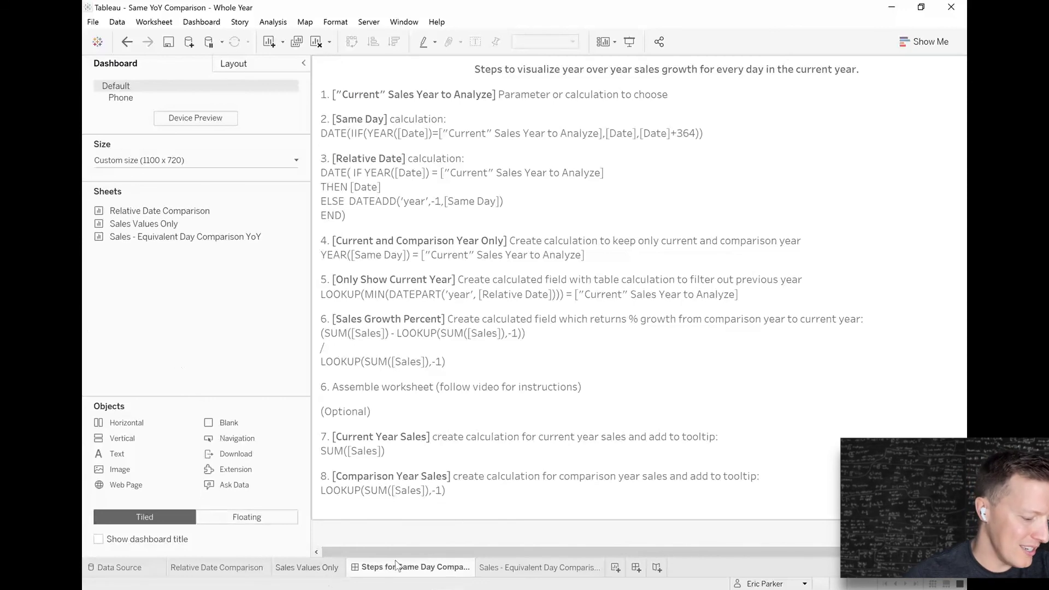
left_click(524, 568)
mouse_move(497, 175)
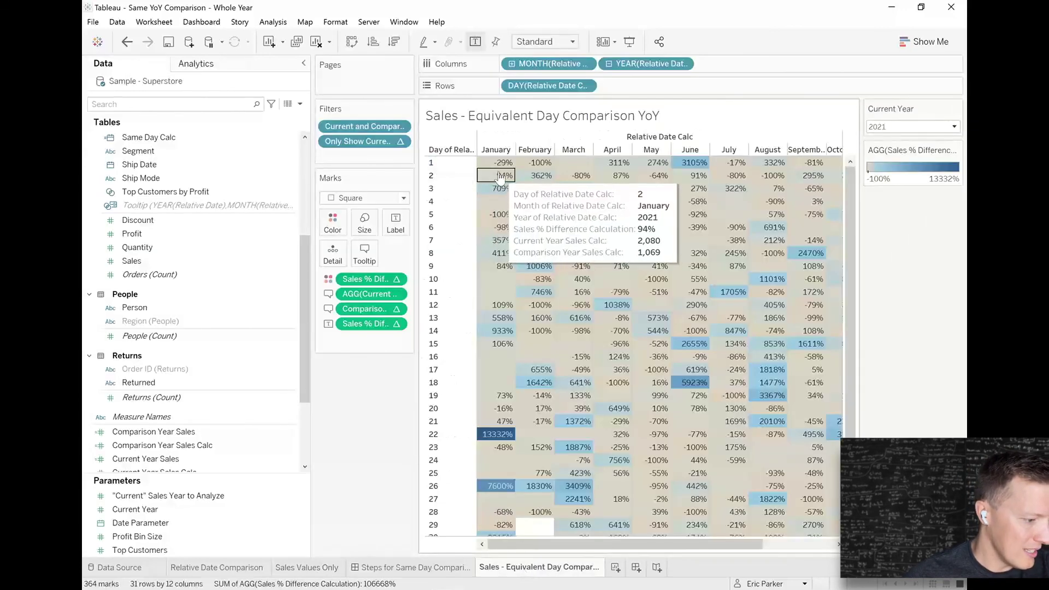